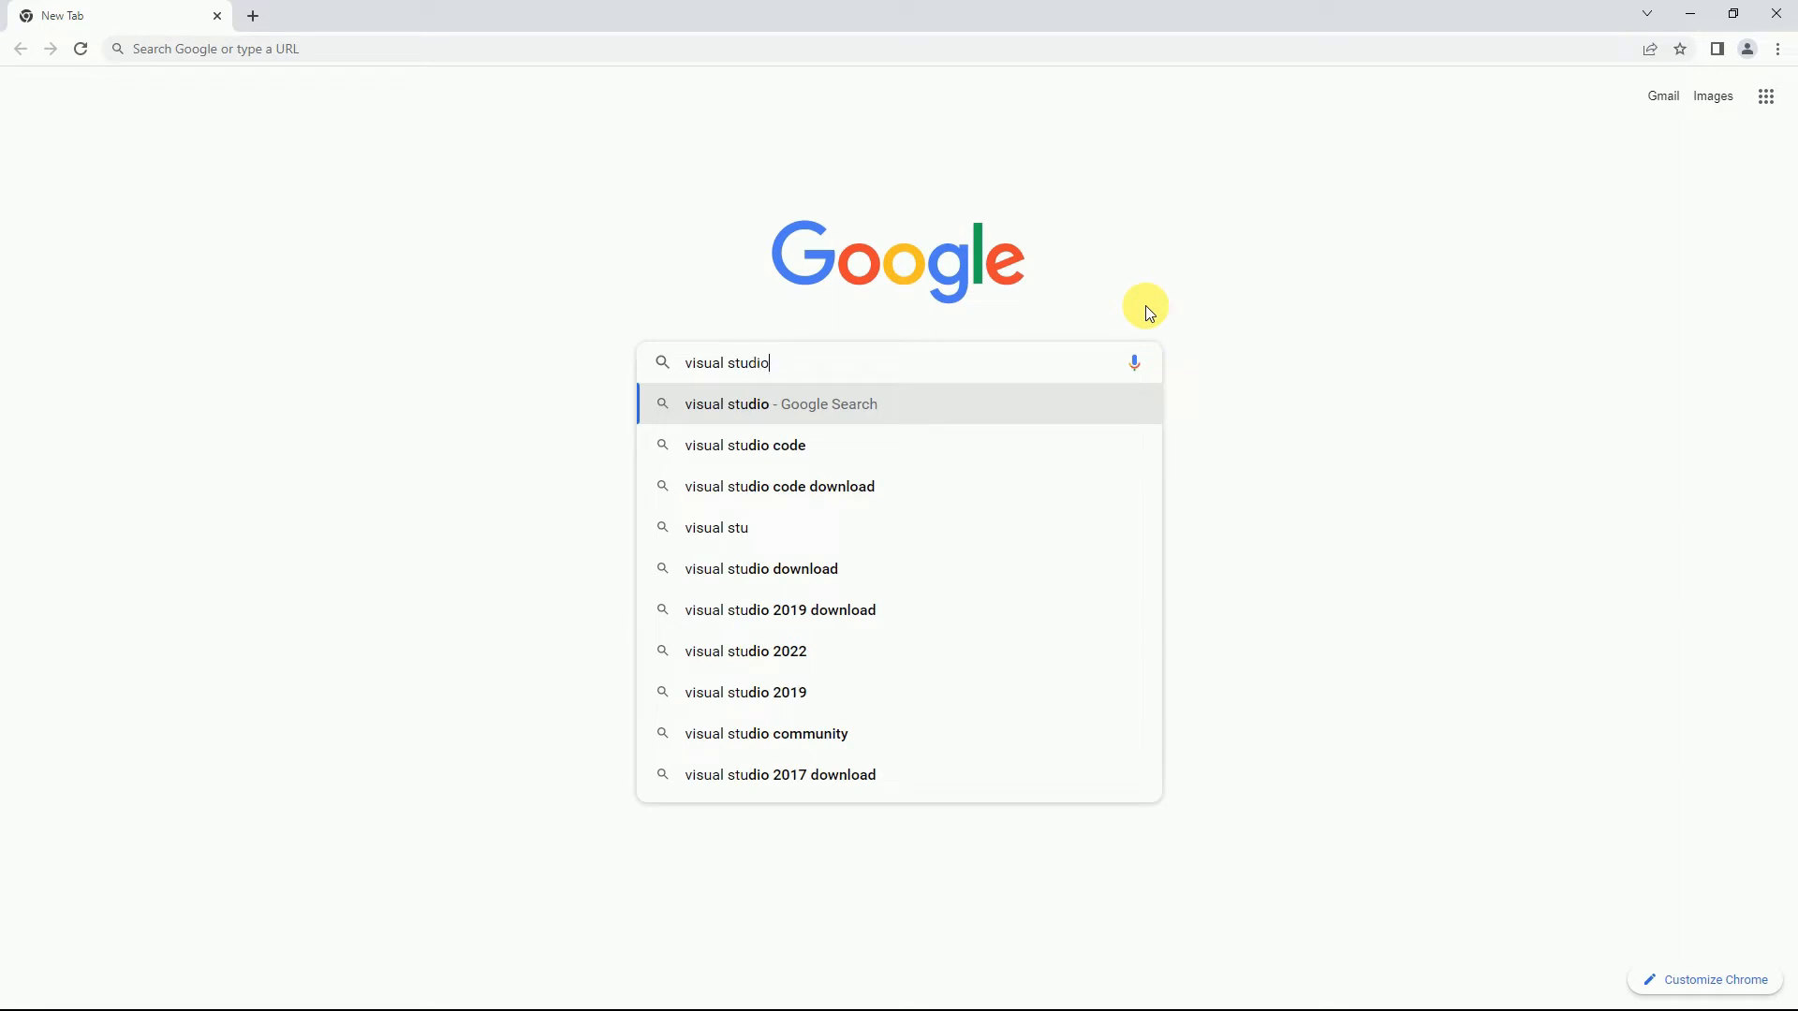
Search Google for "visual studio 2022 system requirements" and open the Microsoft Docs page for Visual Studio 2022
{"action": "type", "text": "200"}
{"action": "key", "text": "BackSpace"}
{"action": "type", "text": "2"}
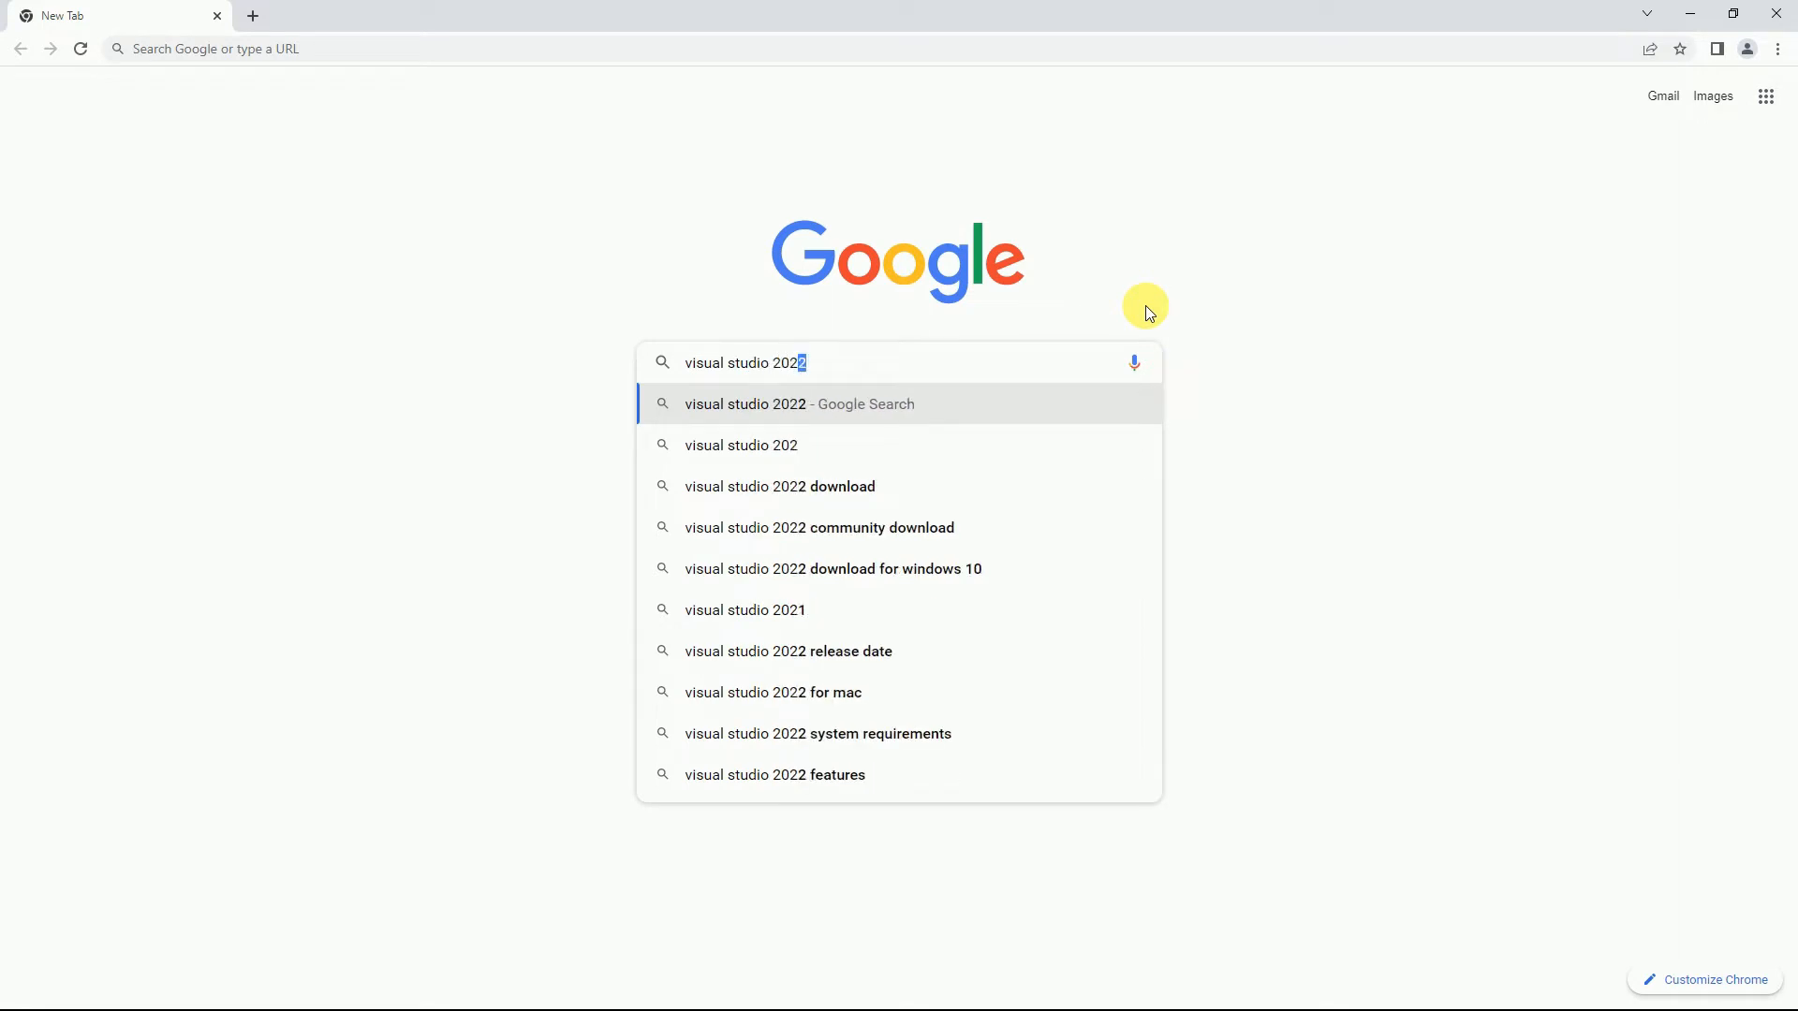
{"action": "type", "text": "2 sys"}
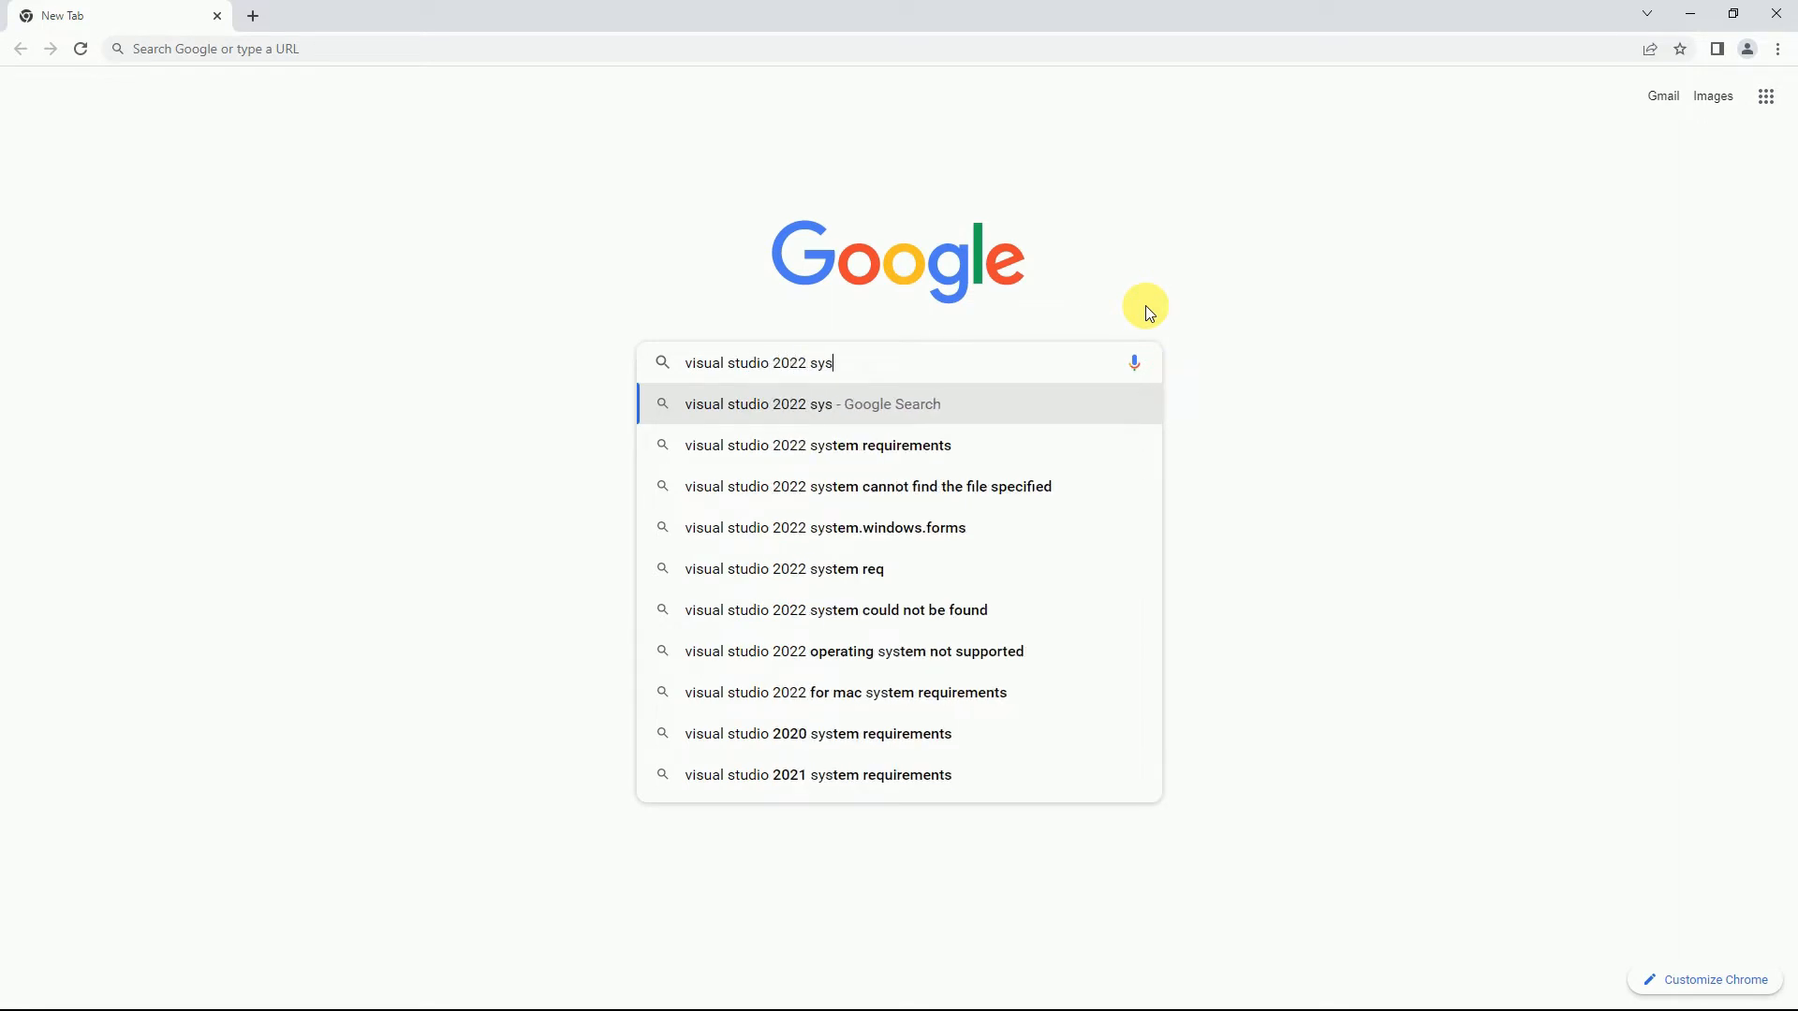
{"action": "key", "text": "Down"}
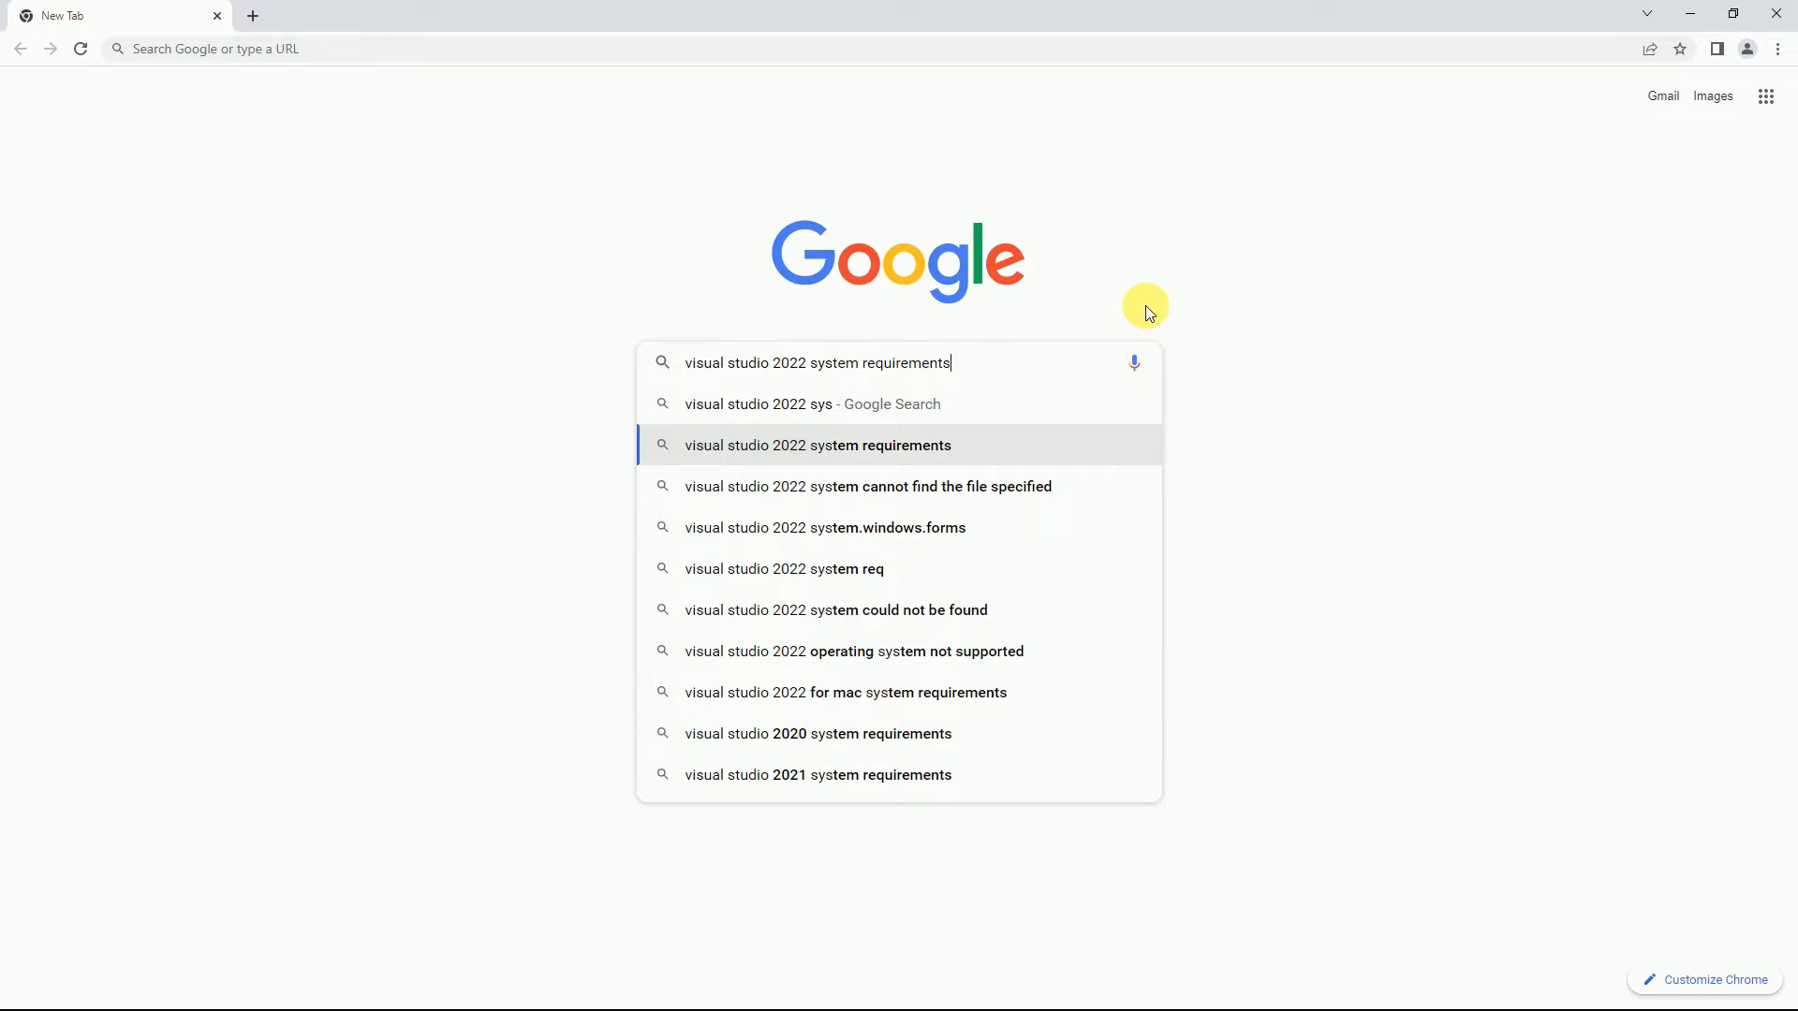
{"action": "key", "text": "Return"}
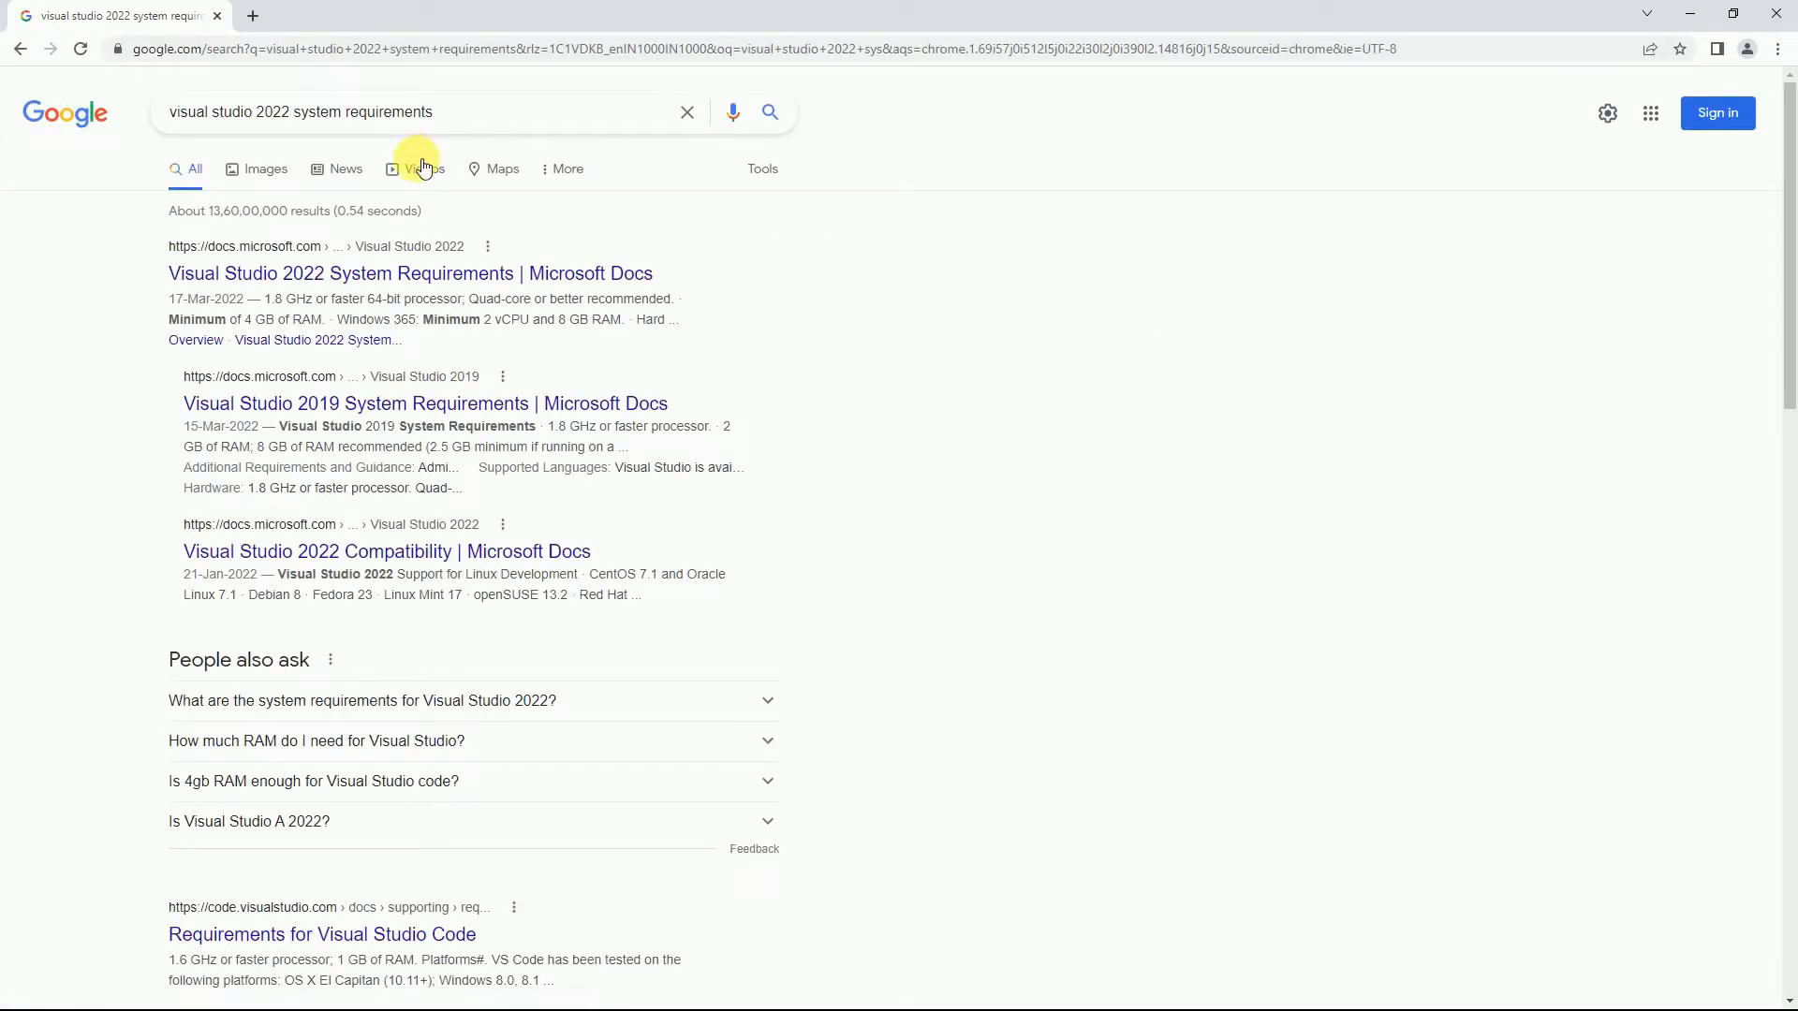
{"action": "left_click", "coordinate": [324, 280]}
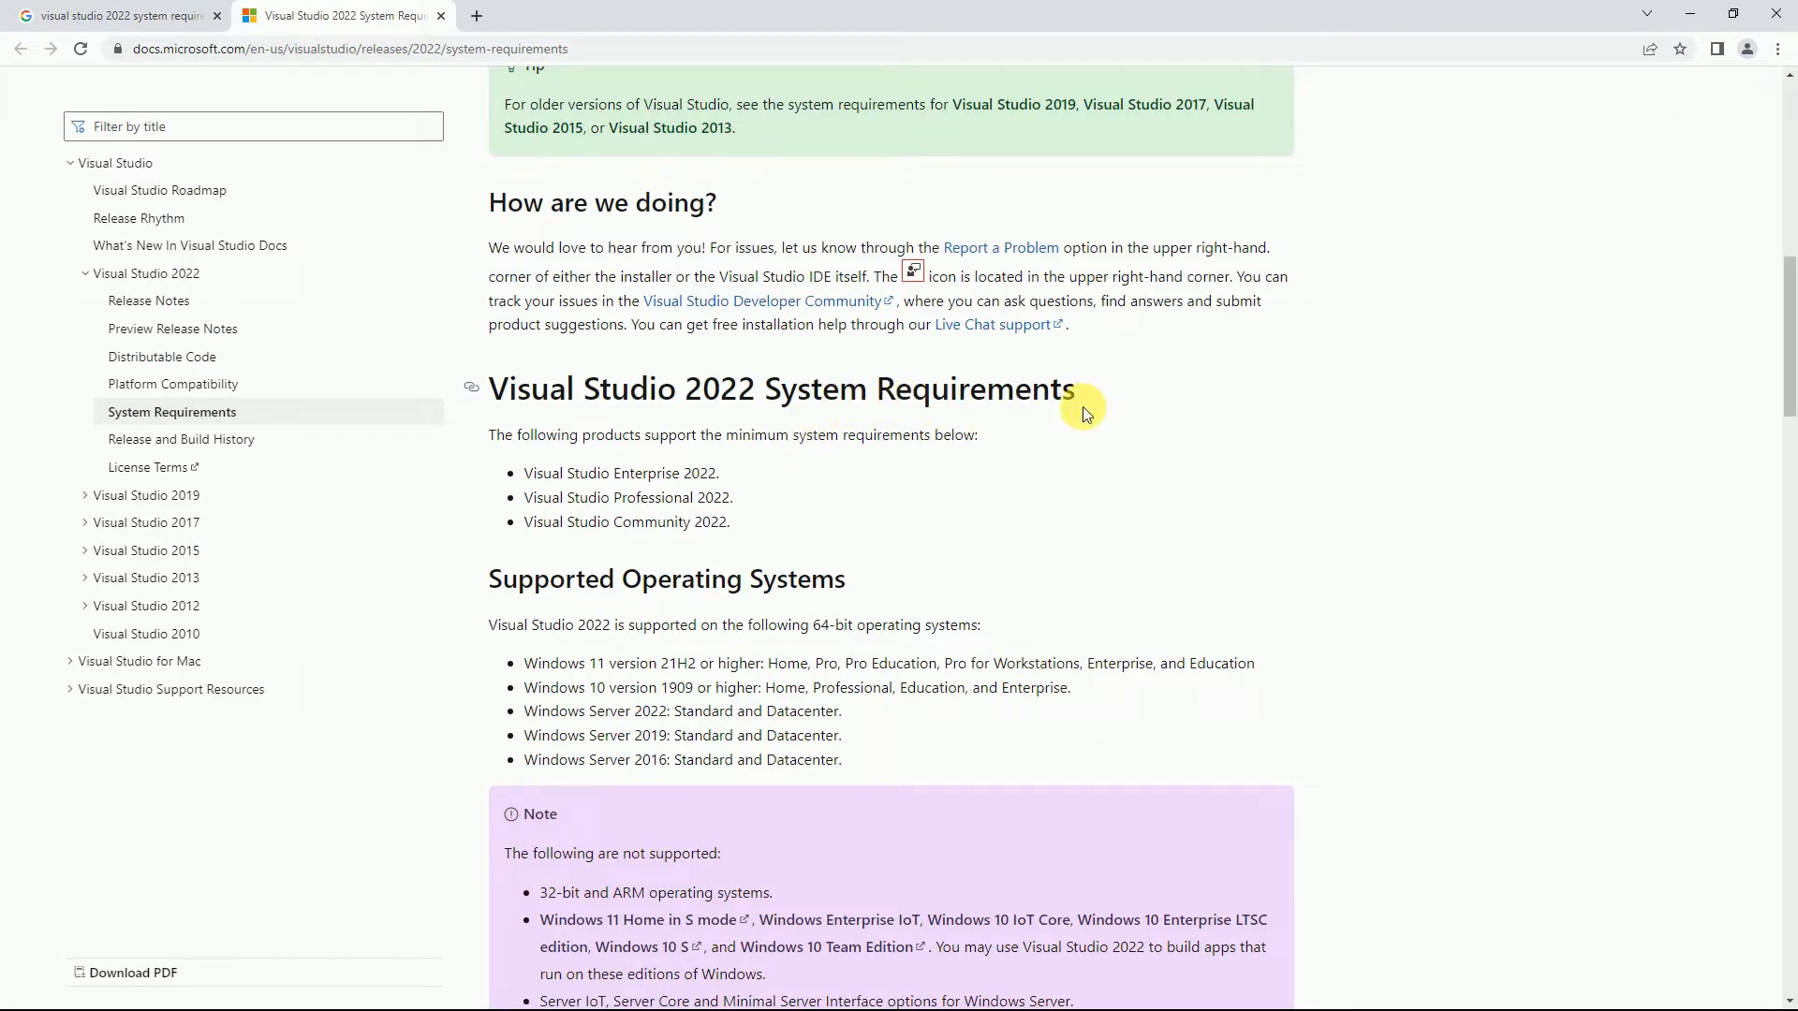
Examine the supported operating systems and the processor and RAM requirements for Visual Studio 2022
{"action": "scroll", "coordinate": [832, 465], "scroll_direction": "down", "scroll_amount": 1}
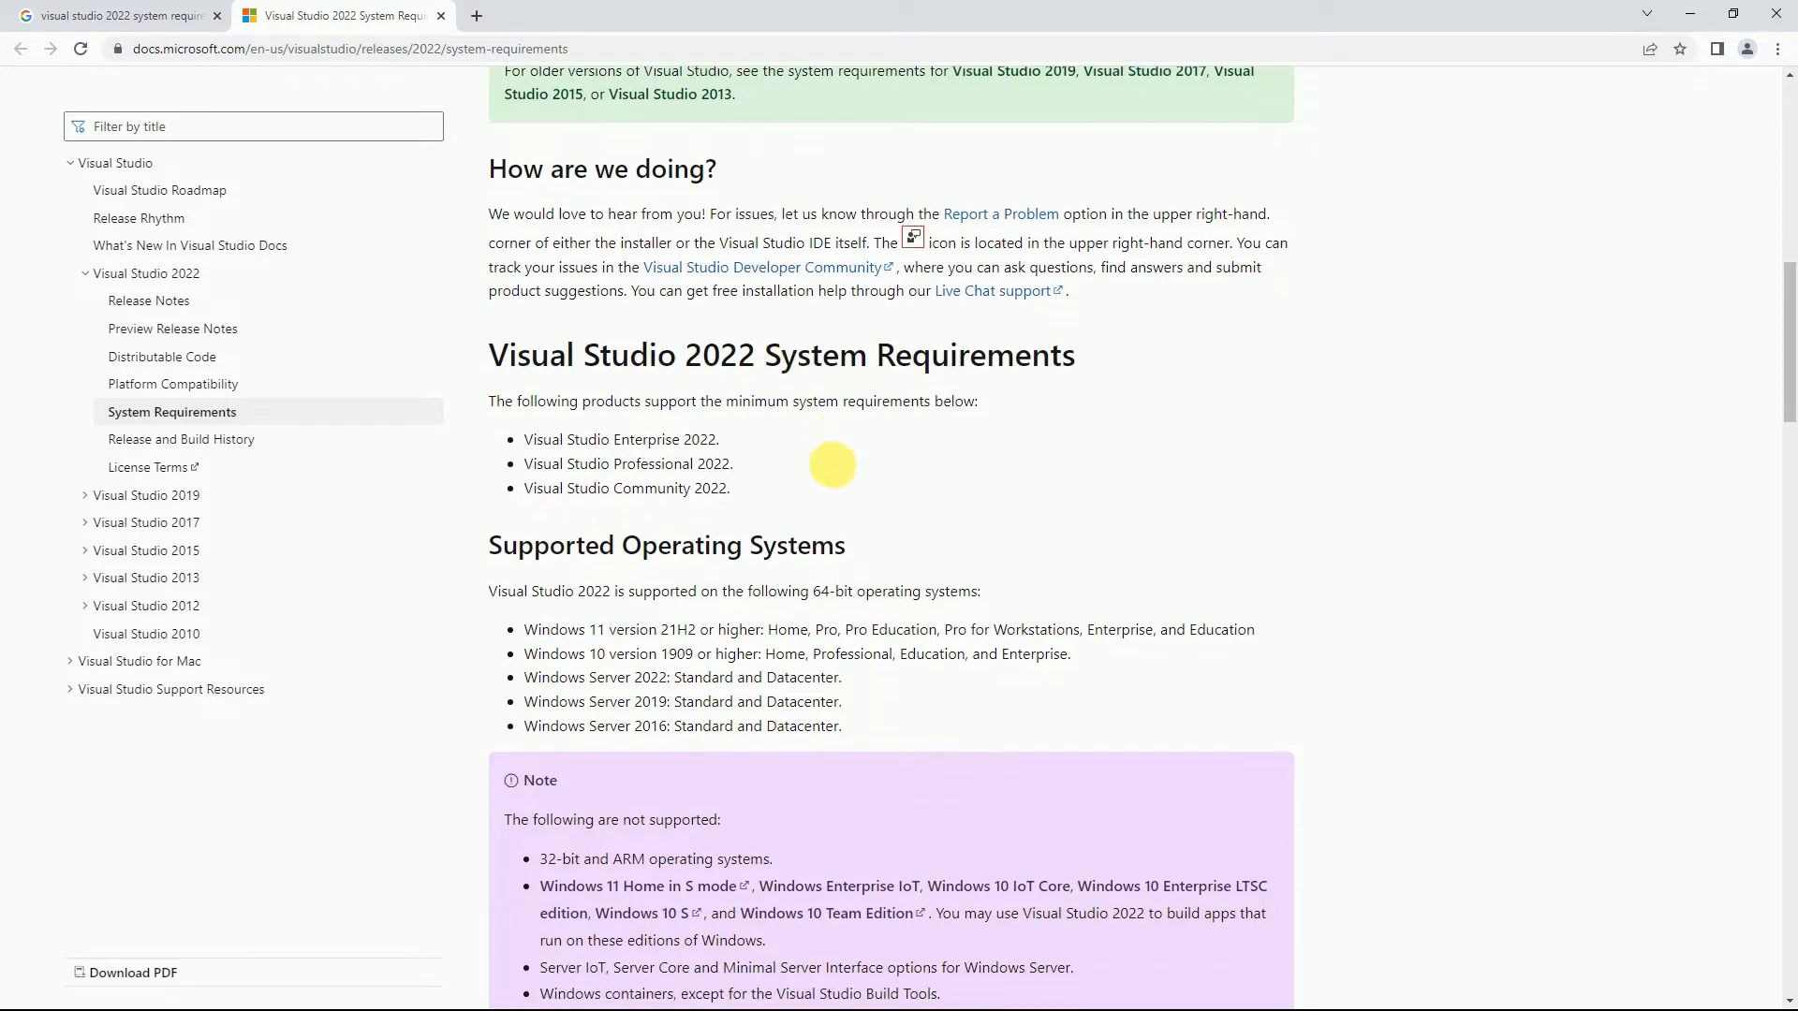
{"action": "scroll", "coordinate": [832, 465], "scroll_direction": "down", "scroll_amount": 2}
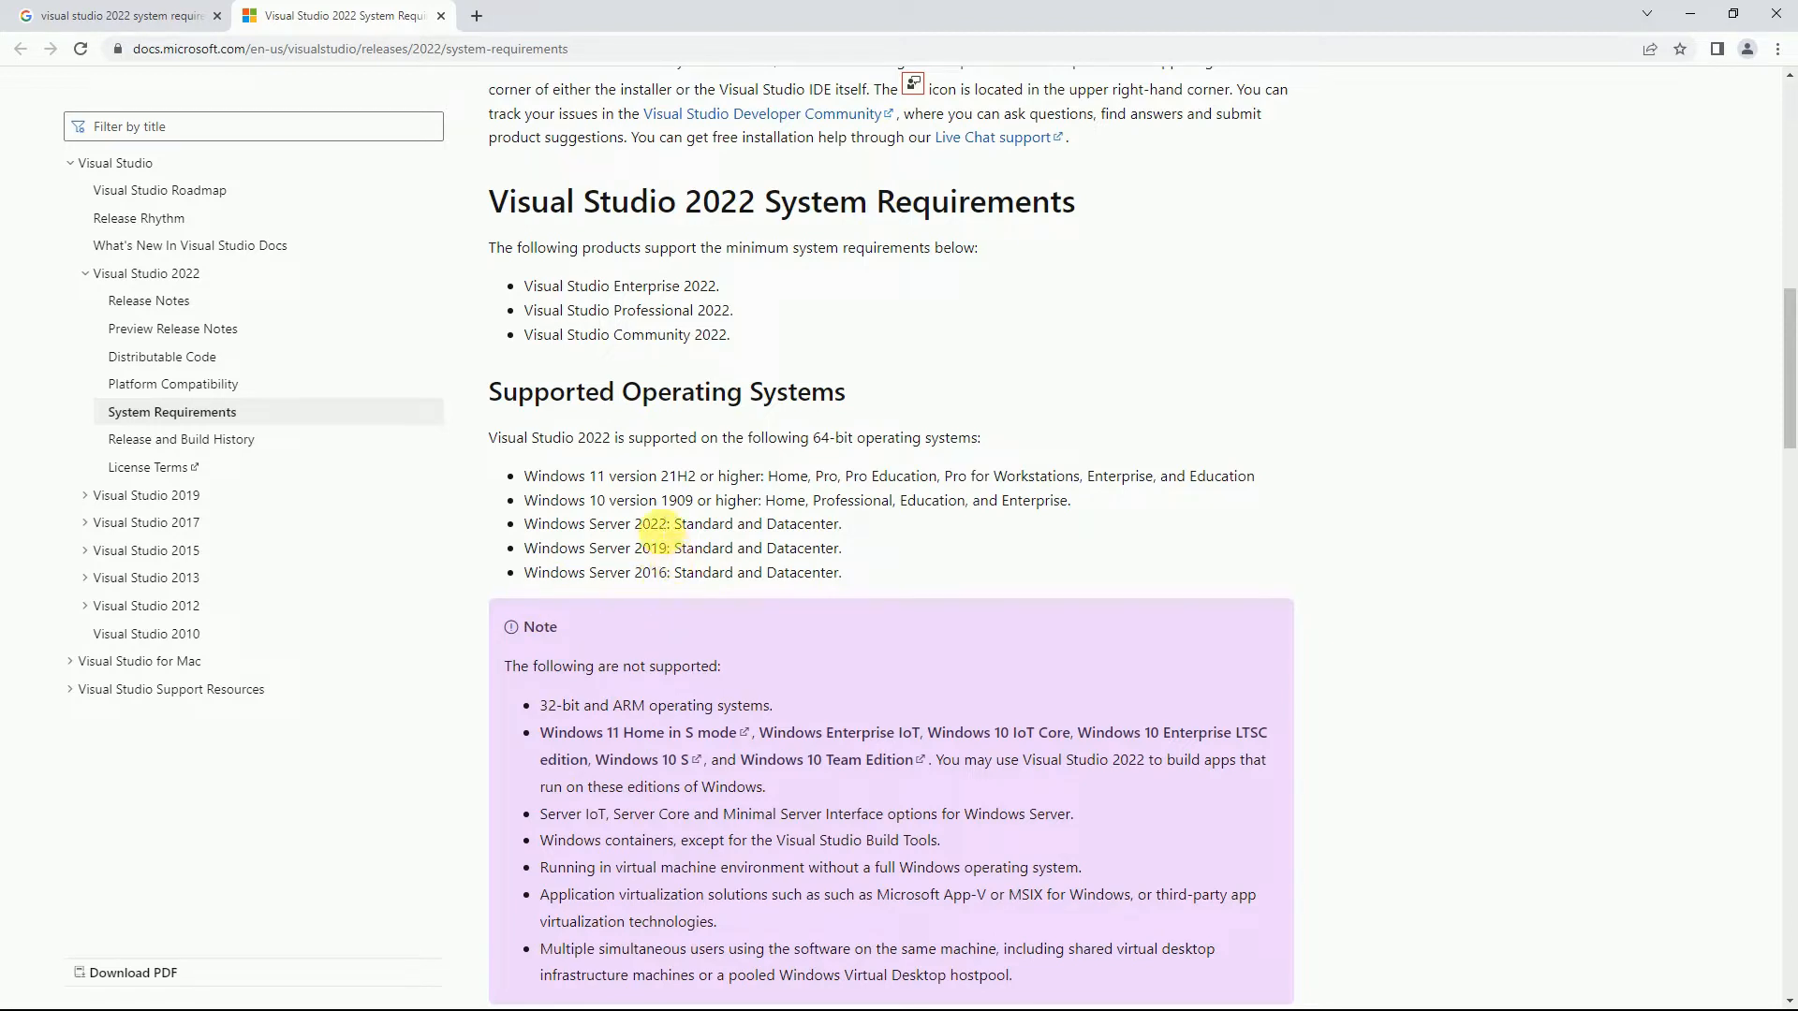
{"action": "scroll", "coordinate": [917, 549], "scroll_direction": "down", "scroll_amount": 7}
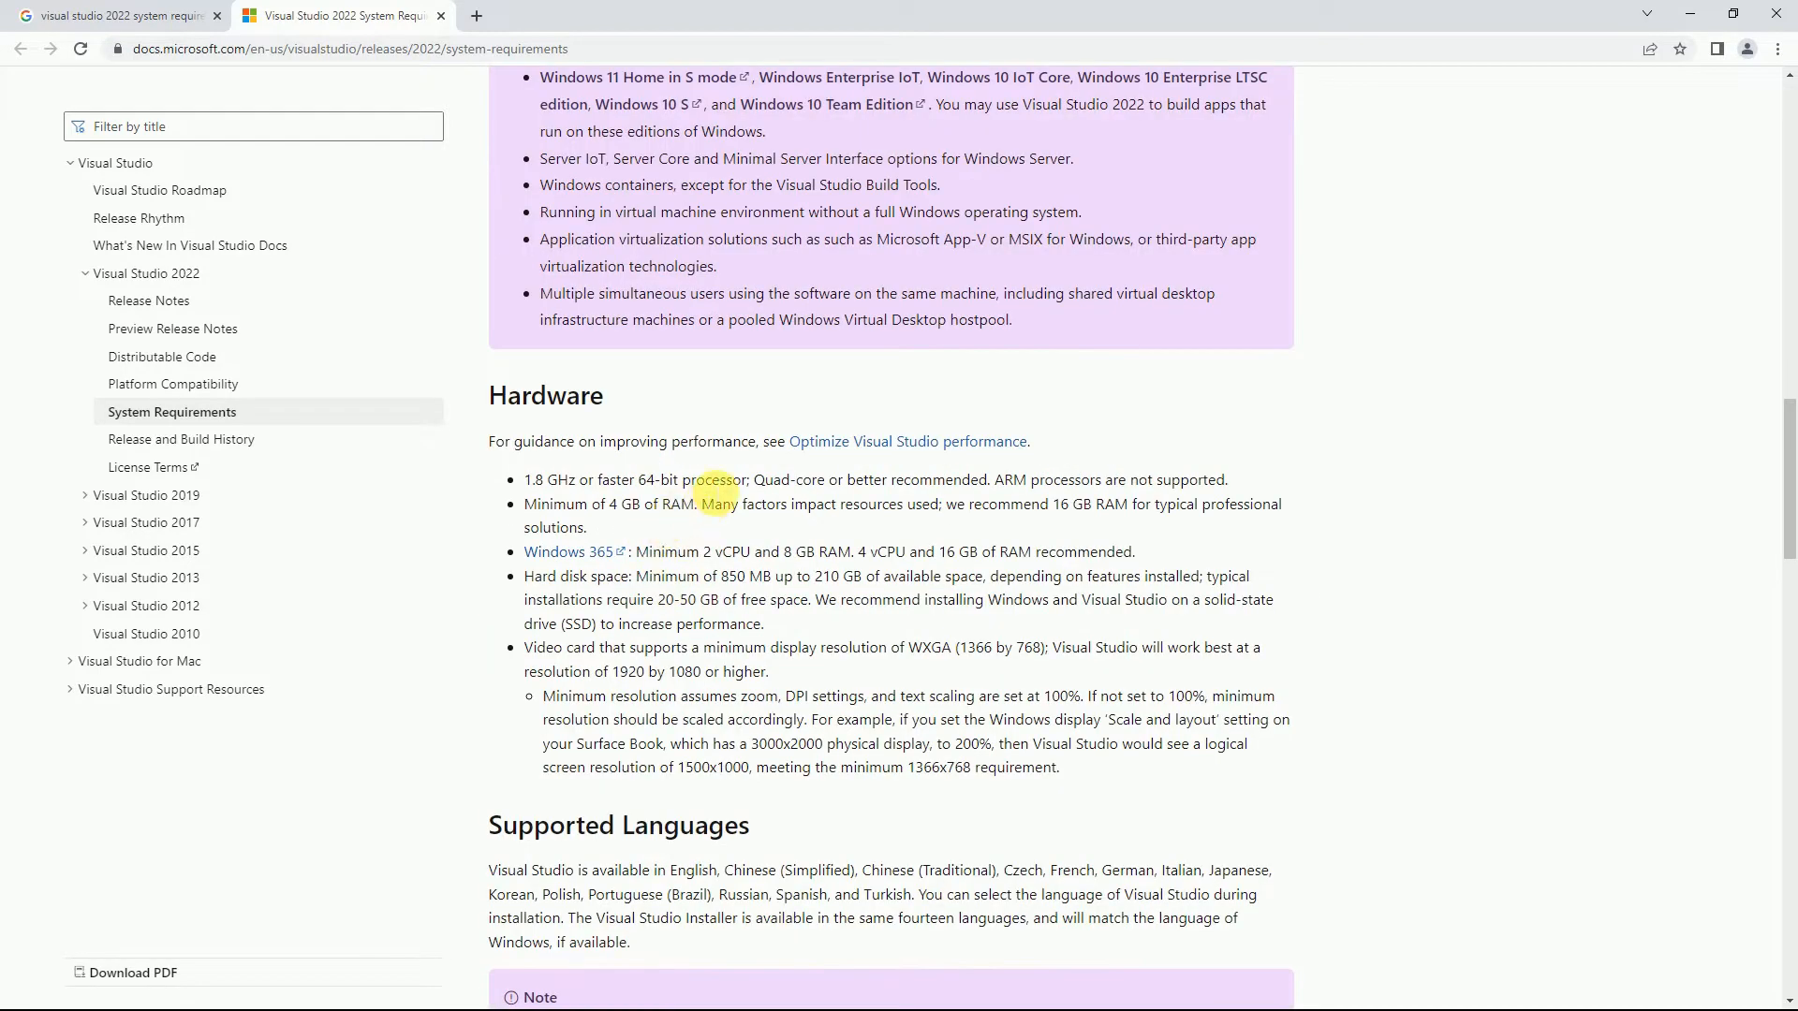
{"action": "left_click_drag", "start_coordinate": [508, 397], "coordinate": [604, 397]}
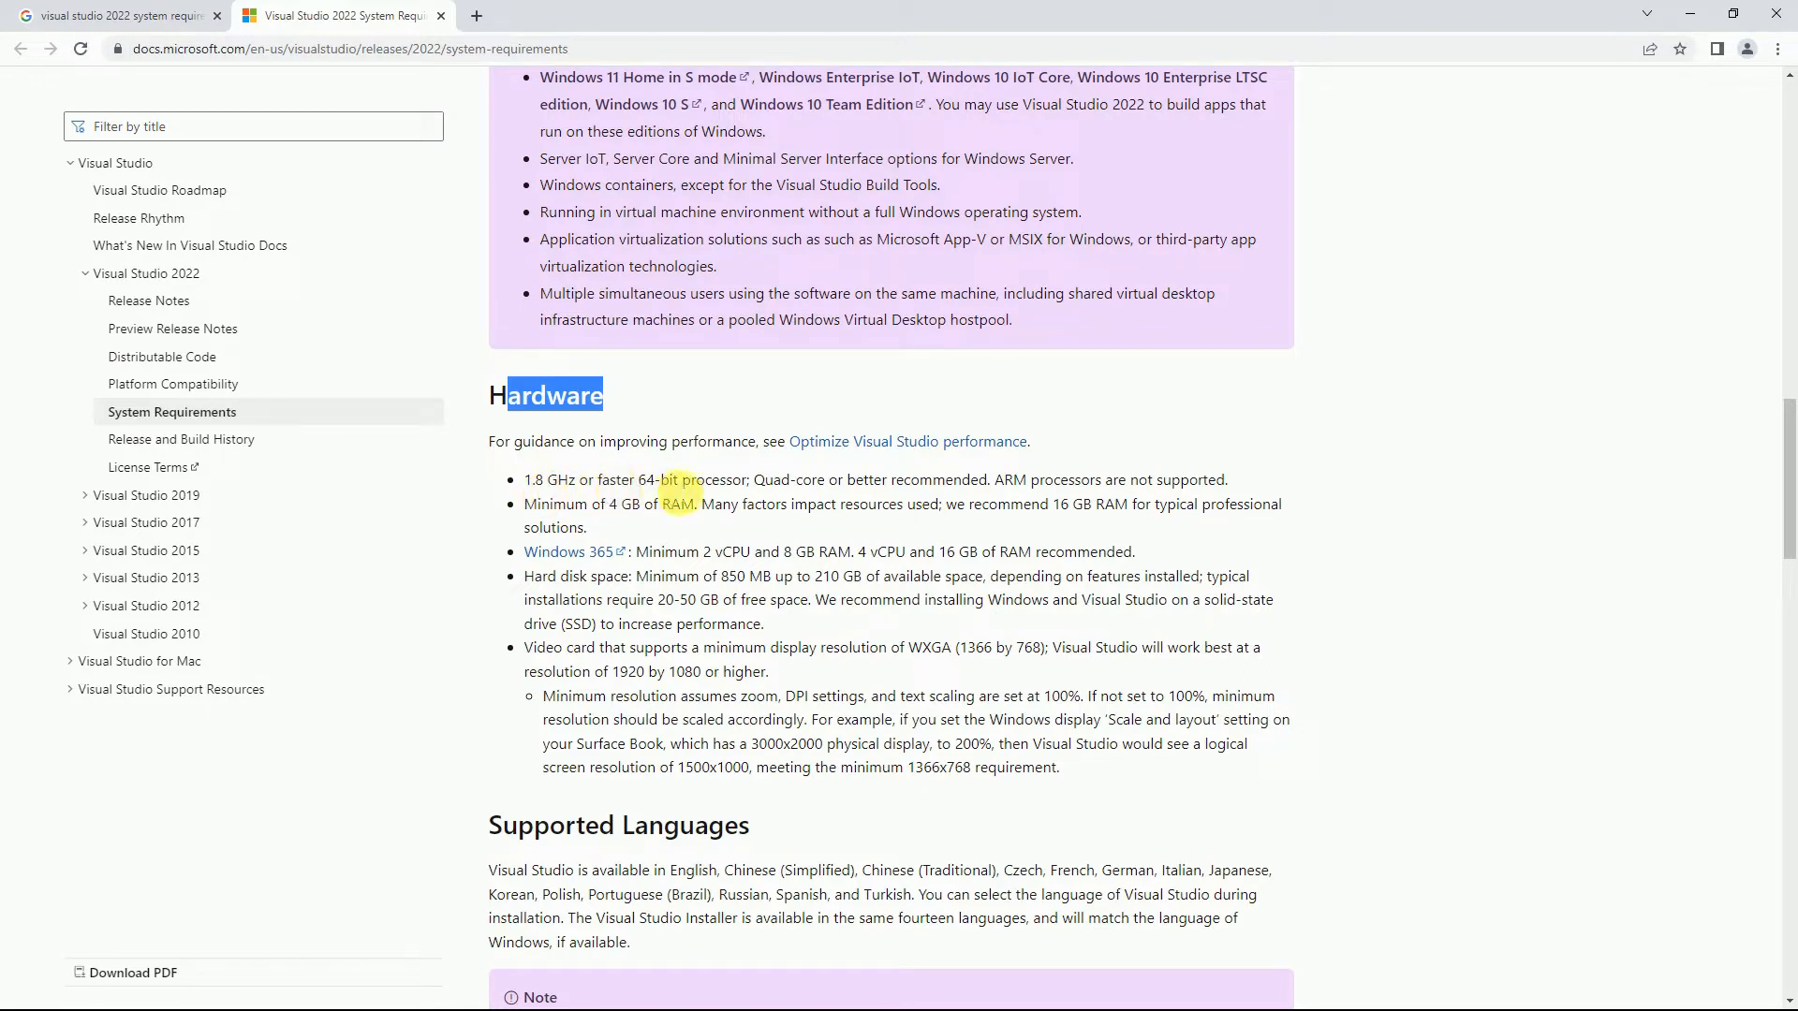
{"action": "left_click", "coordinate": [739, 481]}
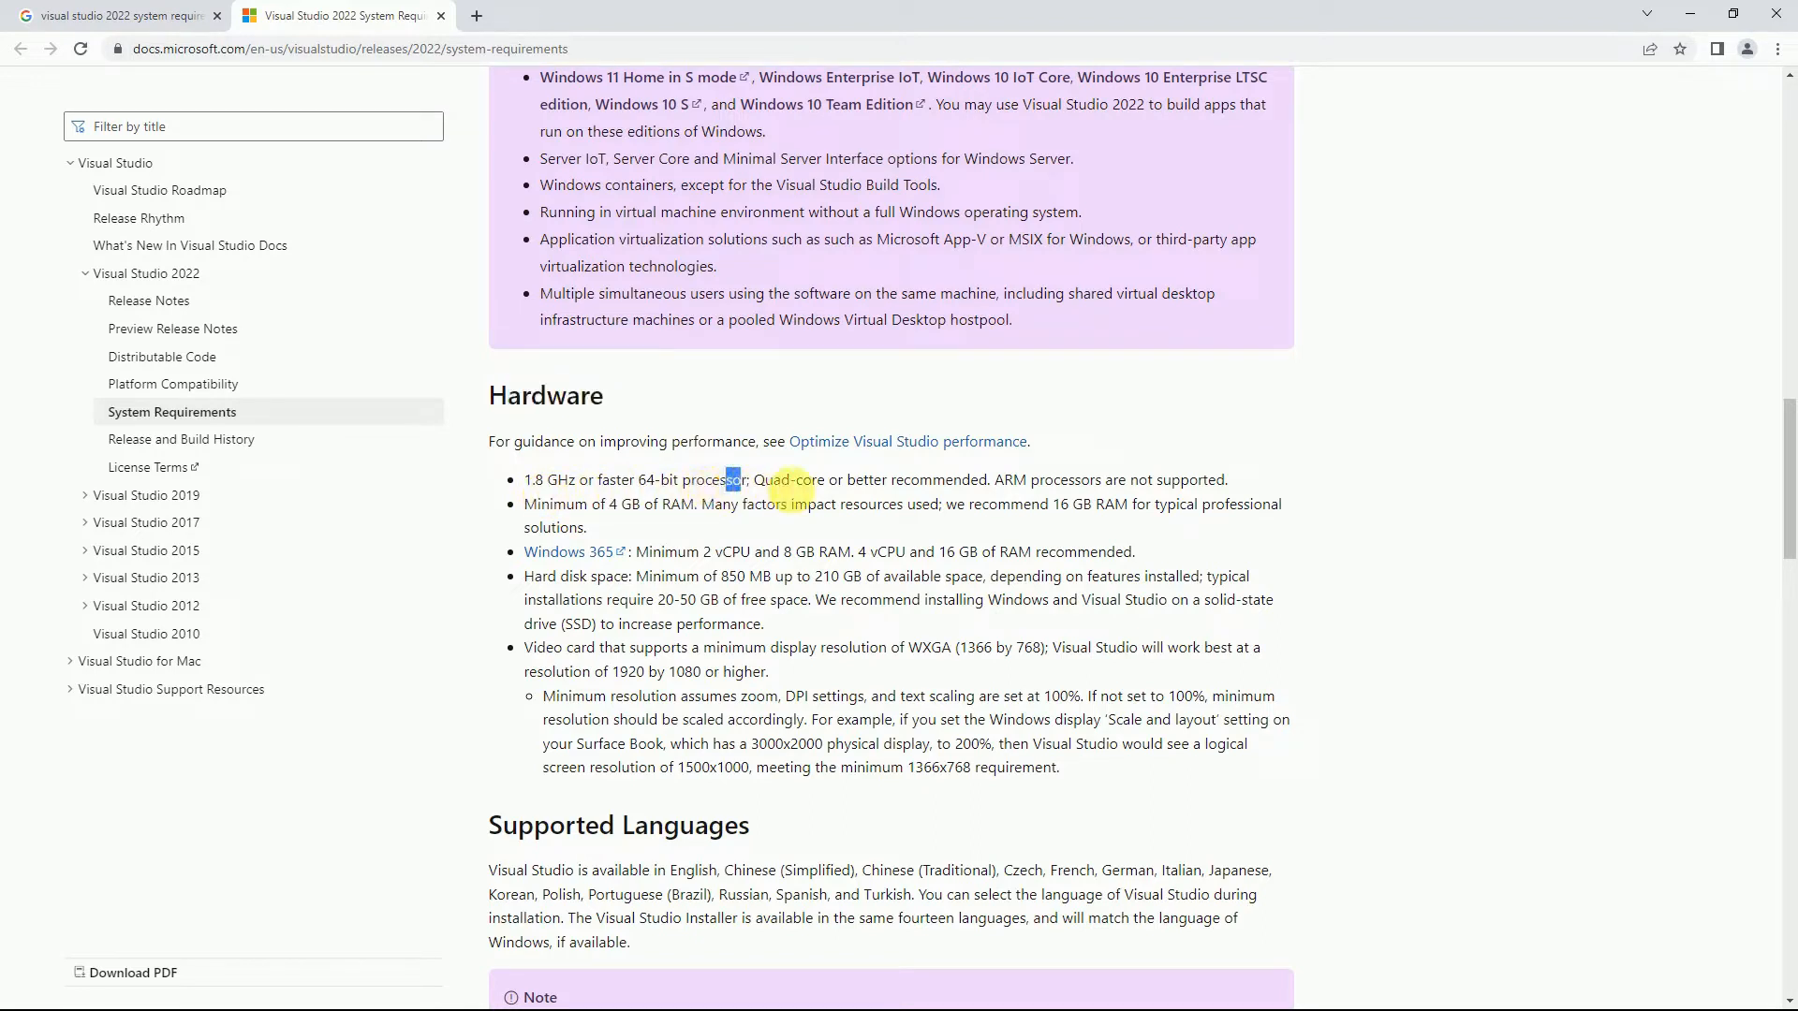
{"action": "left_click_drag", "start_coordinate": [796, 482], "coordinate": [936, 485]}
{"action": "left_click", "coordinate": [1195, 483]}
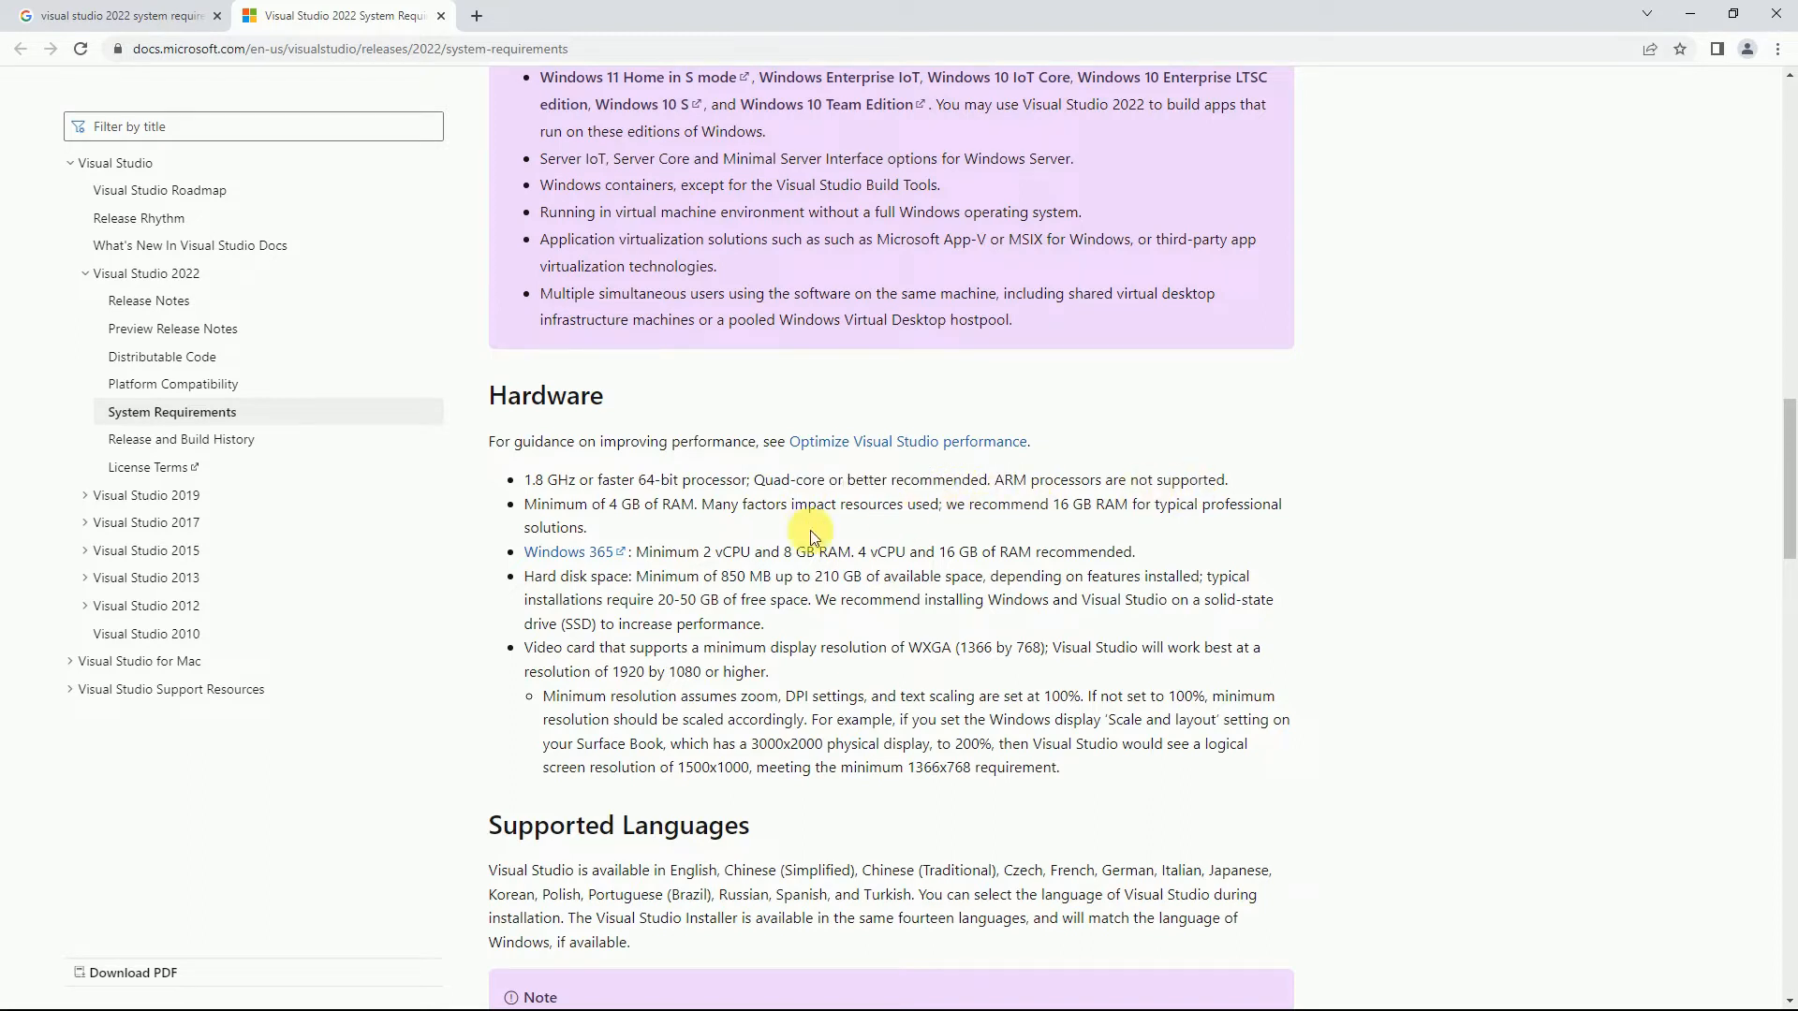
{"action": "left_click_drag", "start_coordinate": [617, 505], "coordinate": [670, 506]}
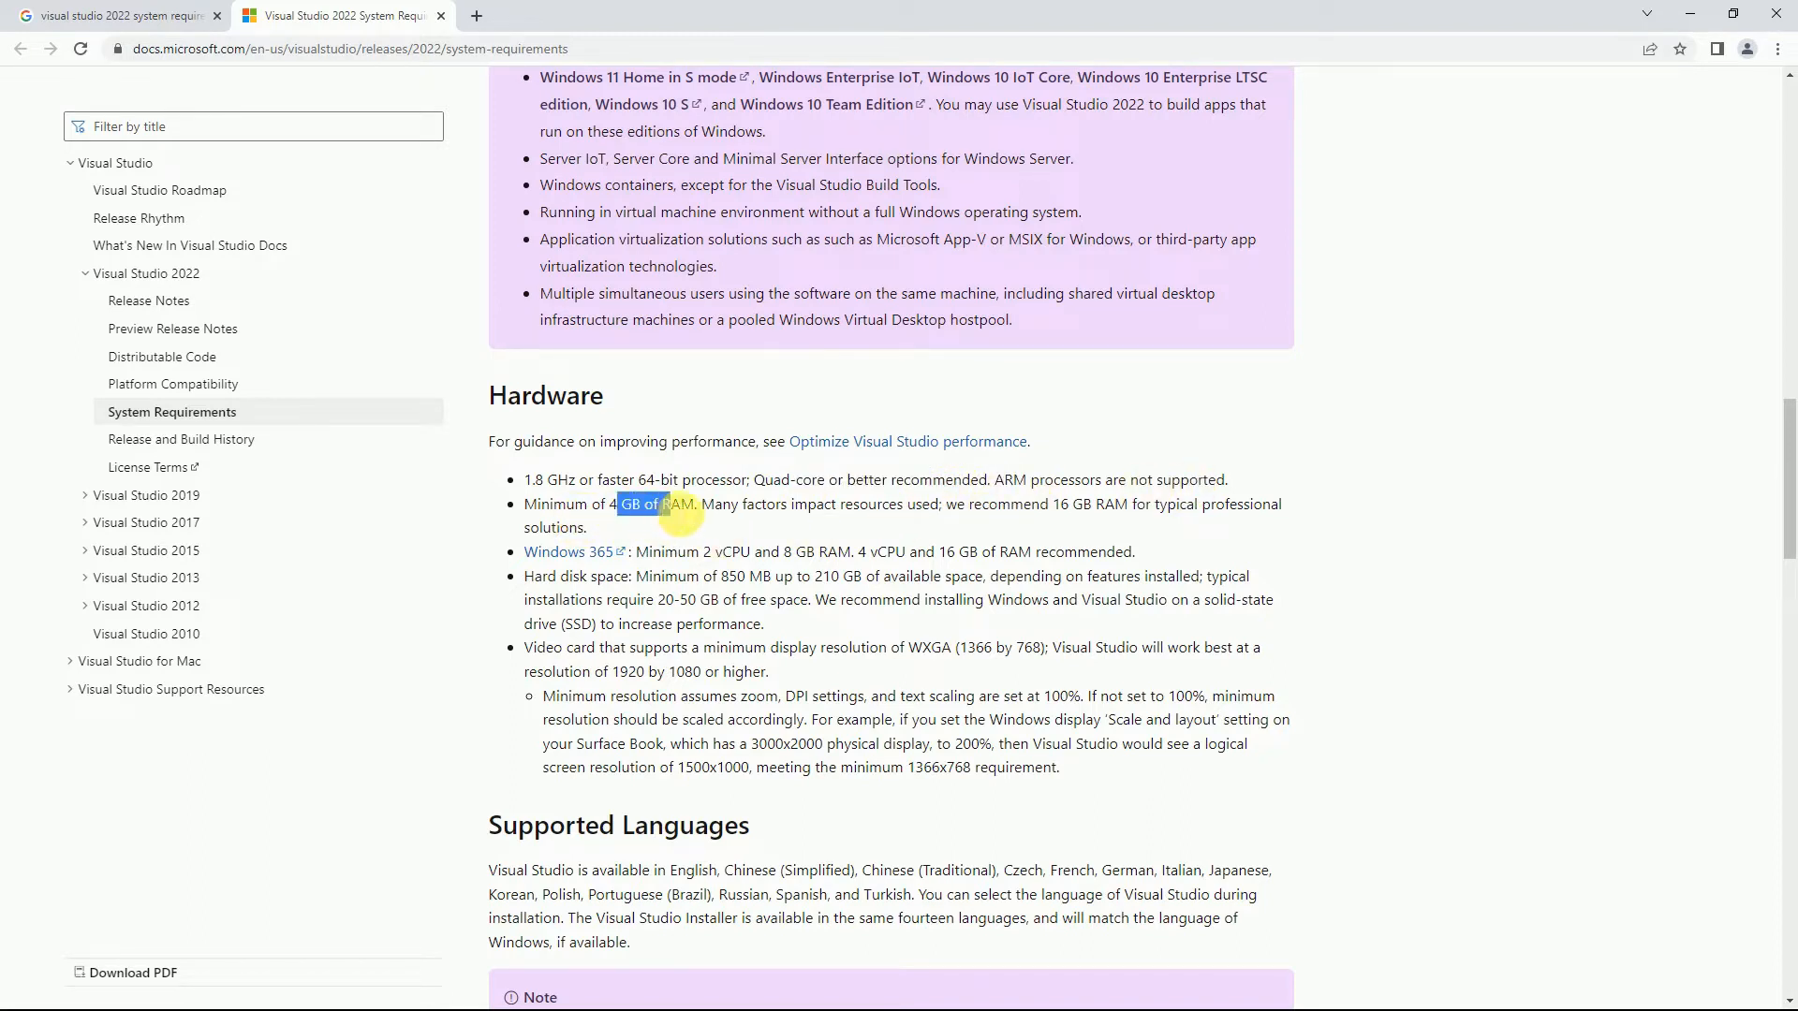
{"action": "left_click", "coordinate": [1067, 511]}
{"action": "left_click_drag", "start_coordinate": [1053, 506], "coordinate": [1136, 507]}
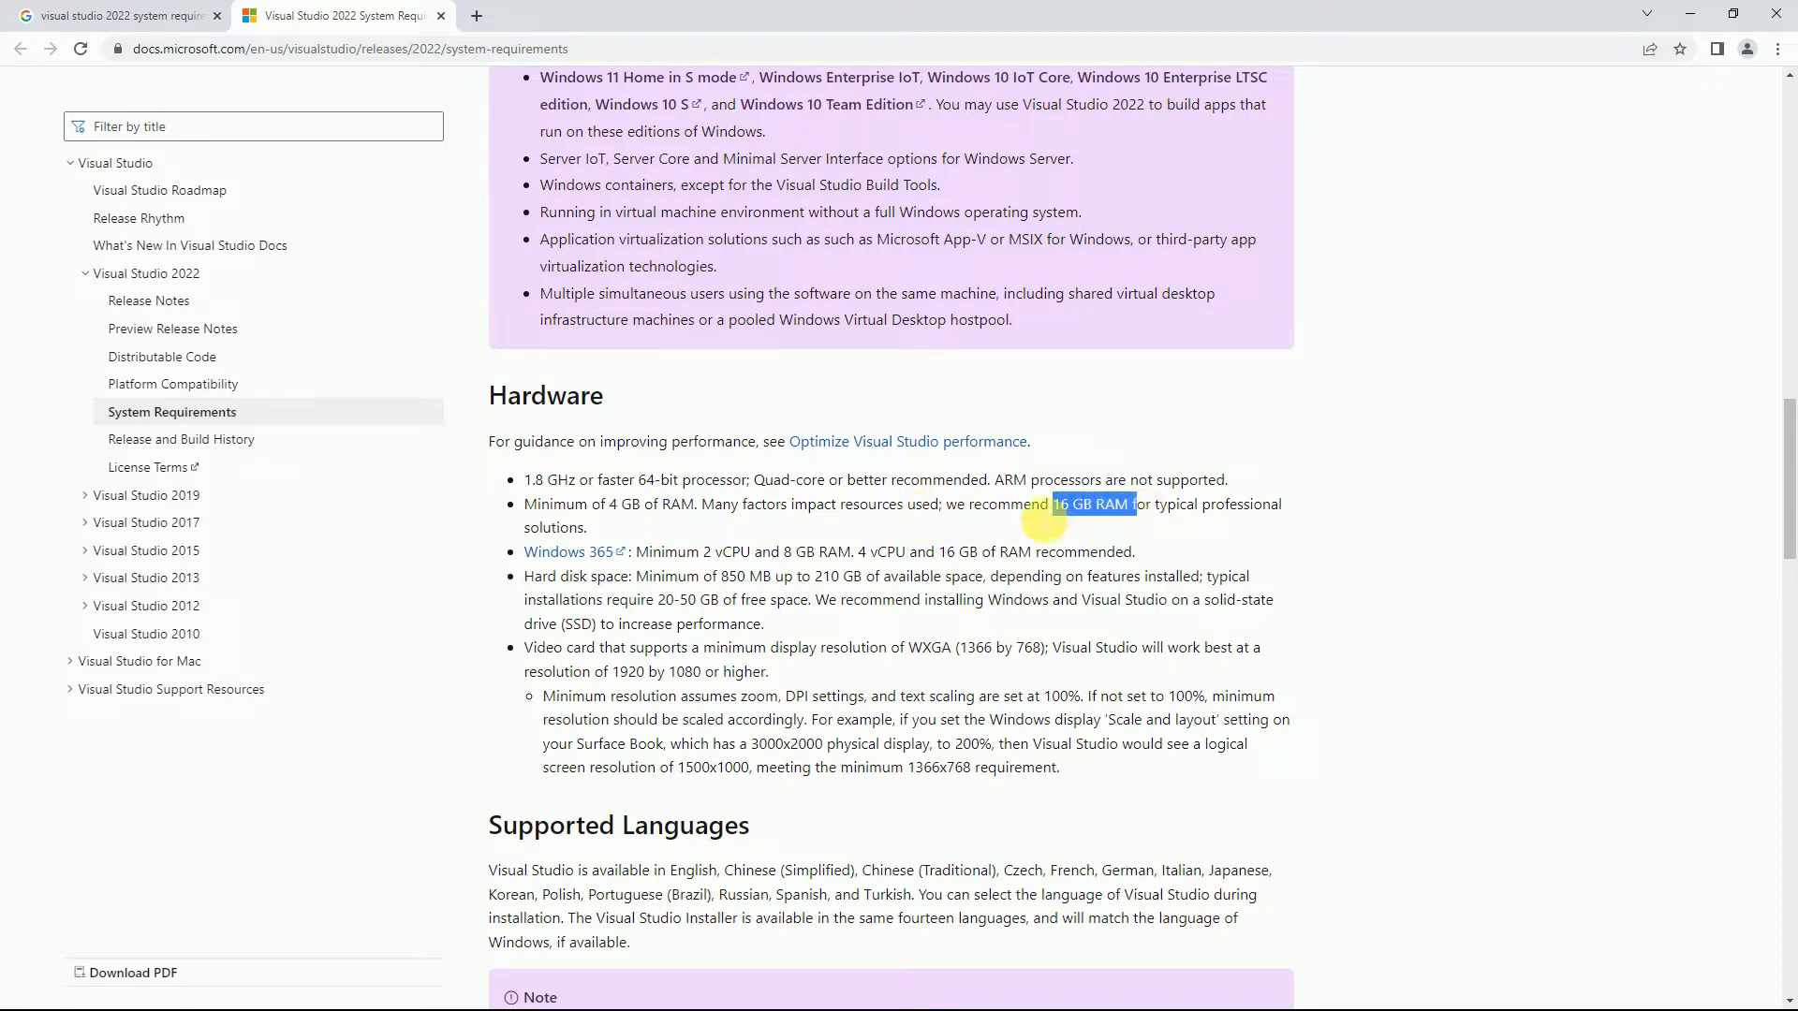
Review the hard disk space, video card and language requirements, and highlight the page's web address
{"action": "scroll", "coordinate": [1027, 534], "scroll_direction": "down", "scroll_amount": 1}
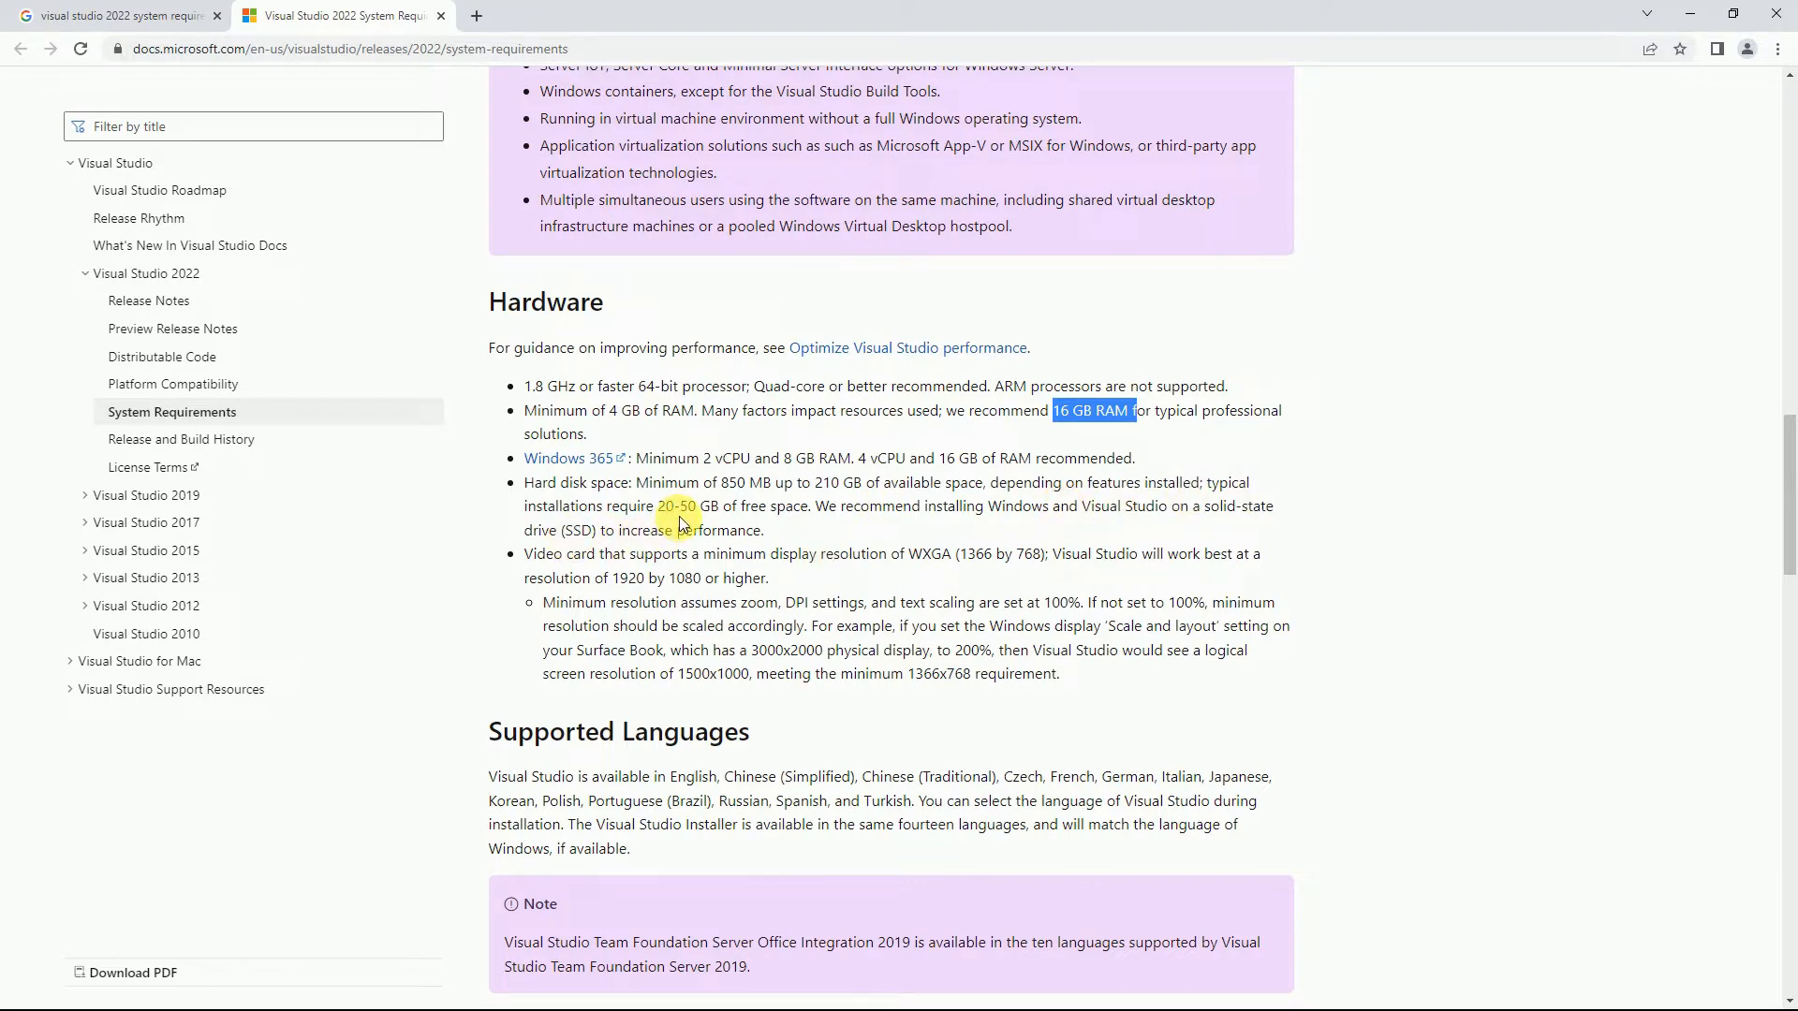
{"action": "left_click", "coordinate": [818, 530]}
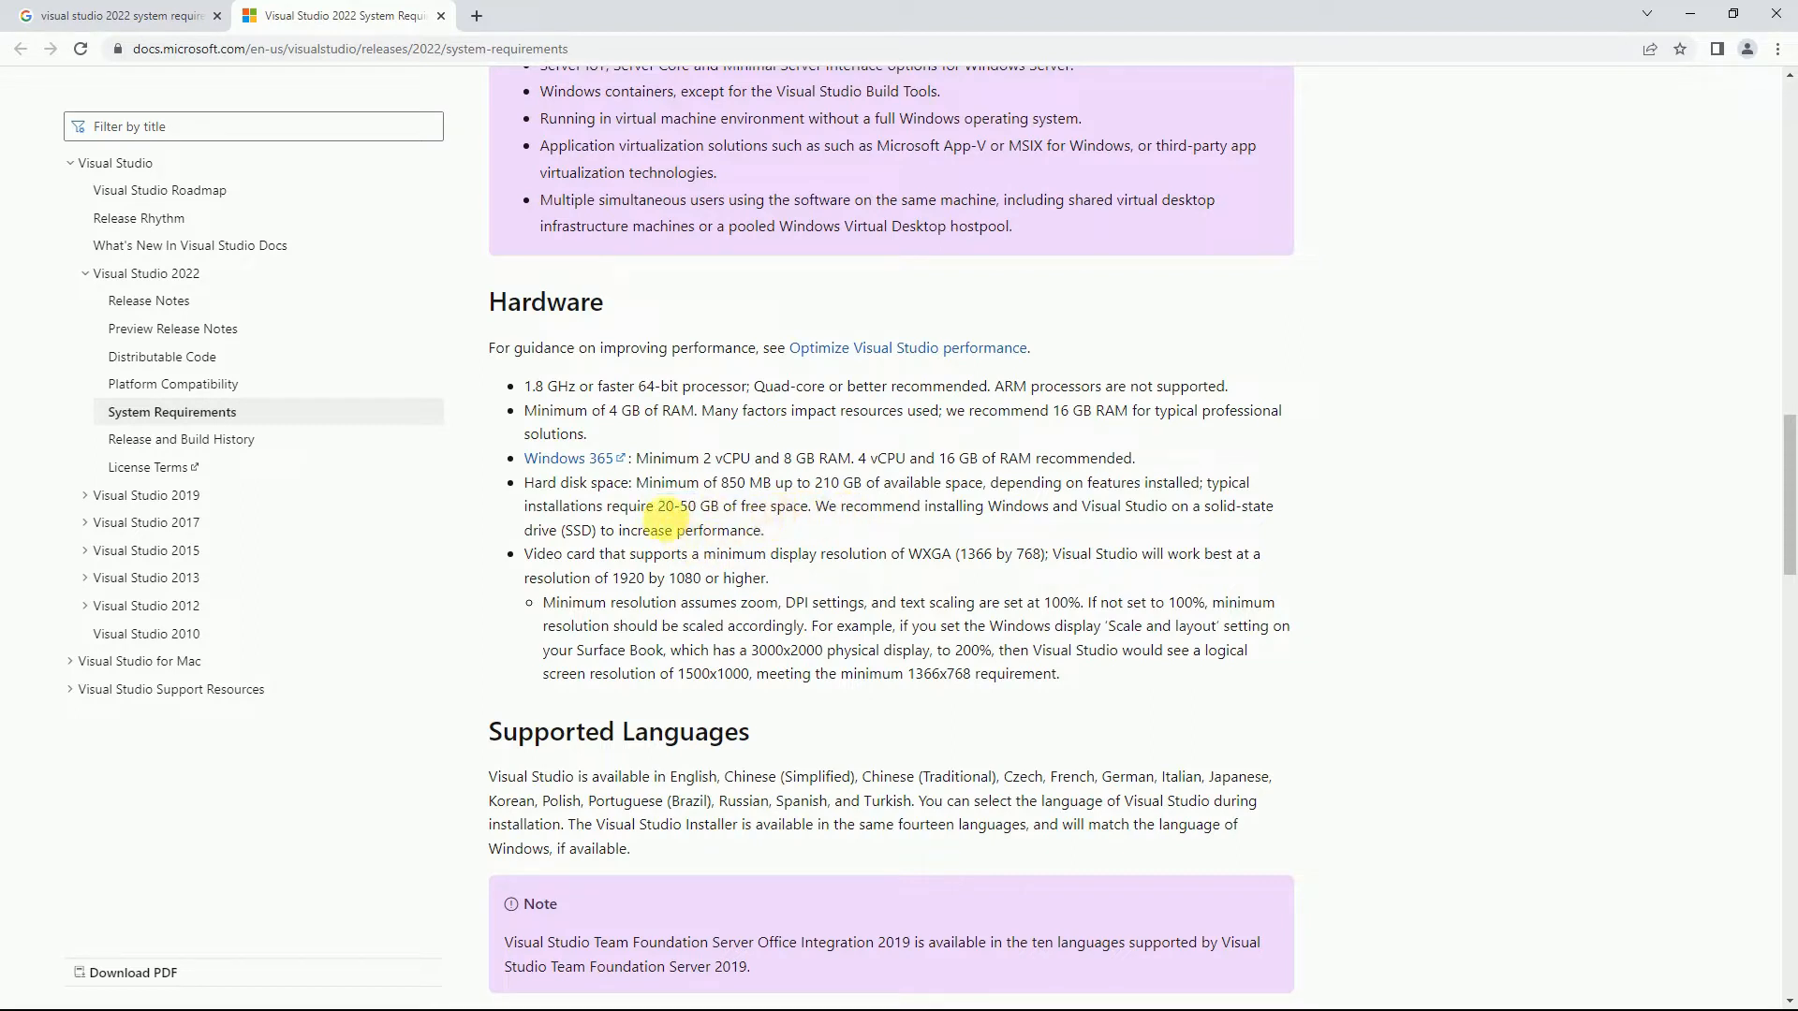
{"action": "left_click_drag", "start_coordinate": [660, 511], "coordinate": [733, 510]}
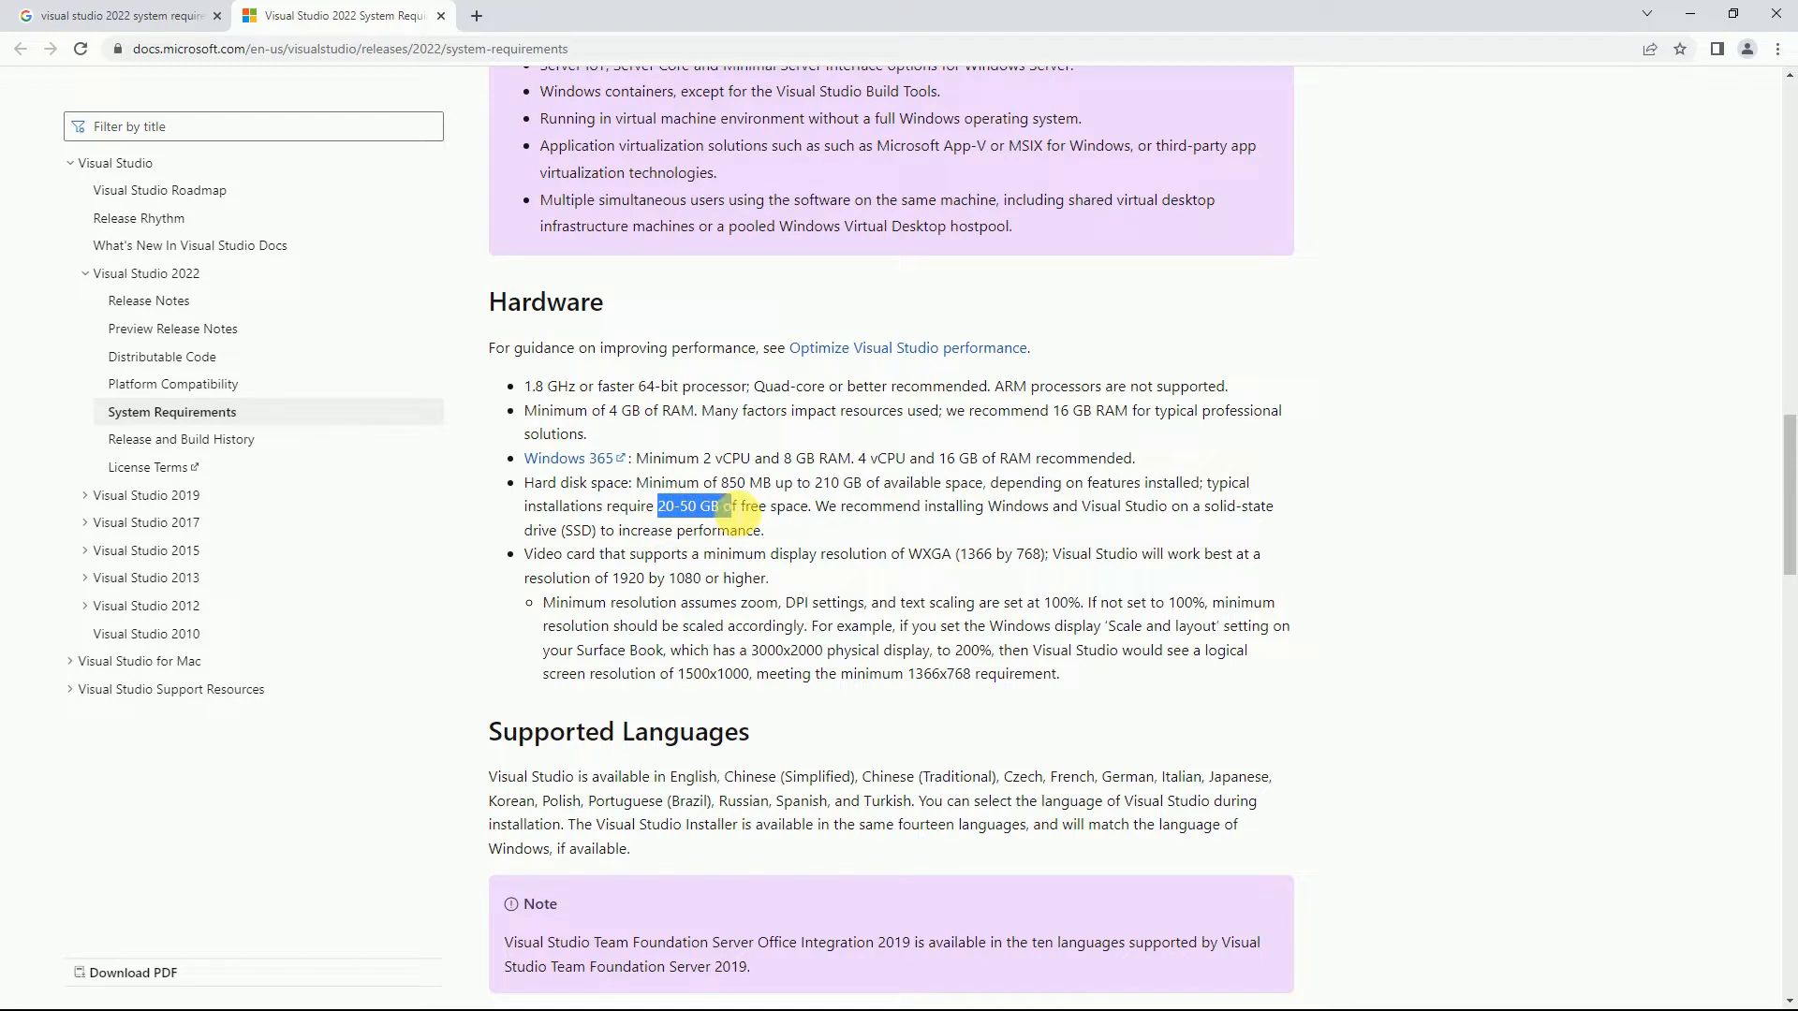
{"action": "left_click", "coordinate": [802, 517]}
{"action": "scroll", "coordinate": [802, 529], "scroll_direction": "down", "scroll_amount": 1}
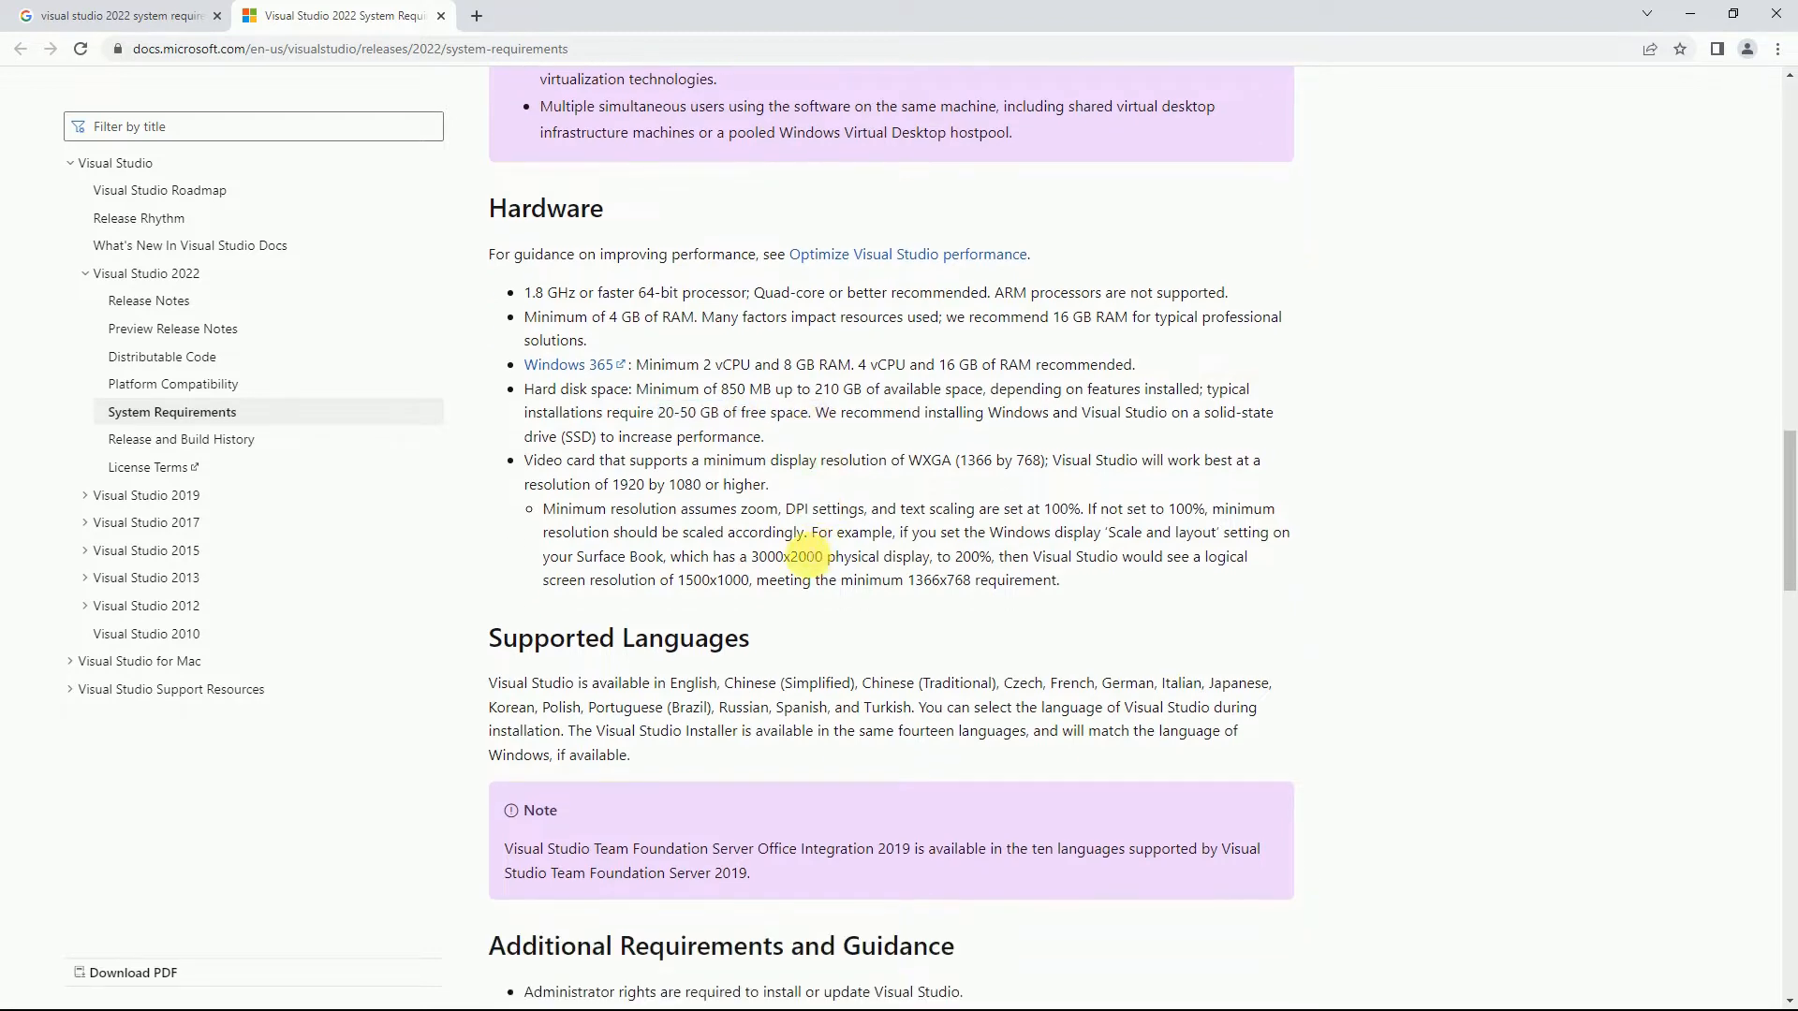
{"action": "left_click_drag", "start_coordinate": [600, 461], "coordinate": [1024, 462]}
{"action": "left_click", "coordinate": [840, 488]}
{"action": "scroll", "coordinate": [808, 545], "scroll_direction": "down", "scroll_amount": 2}
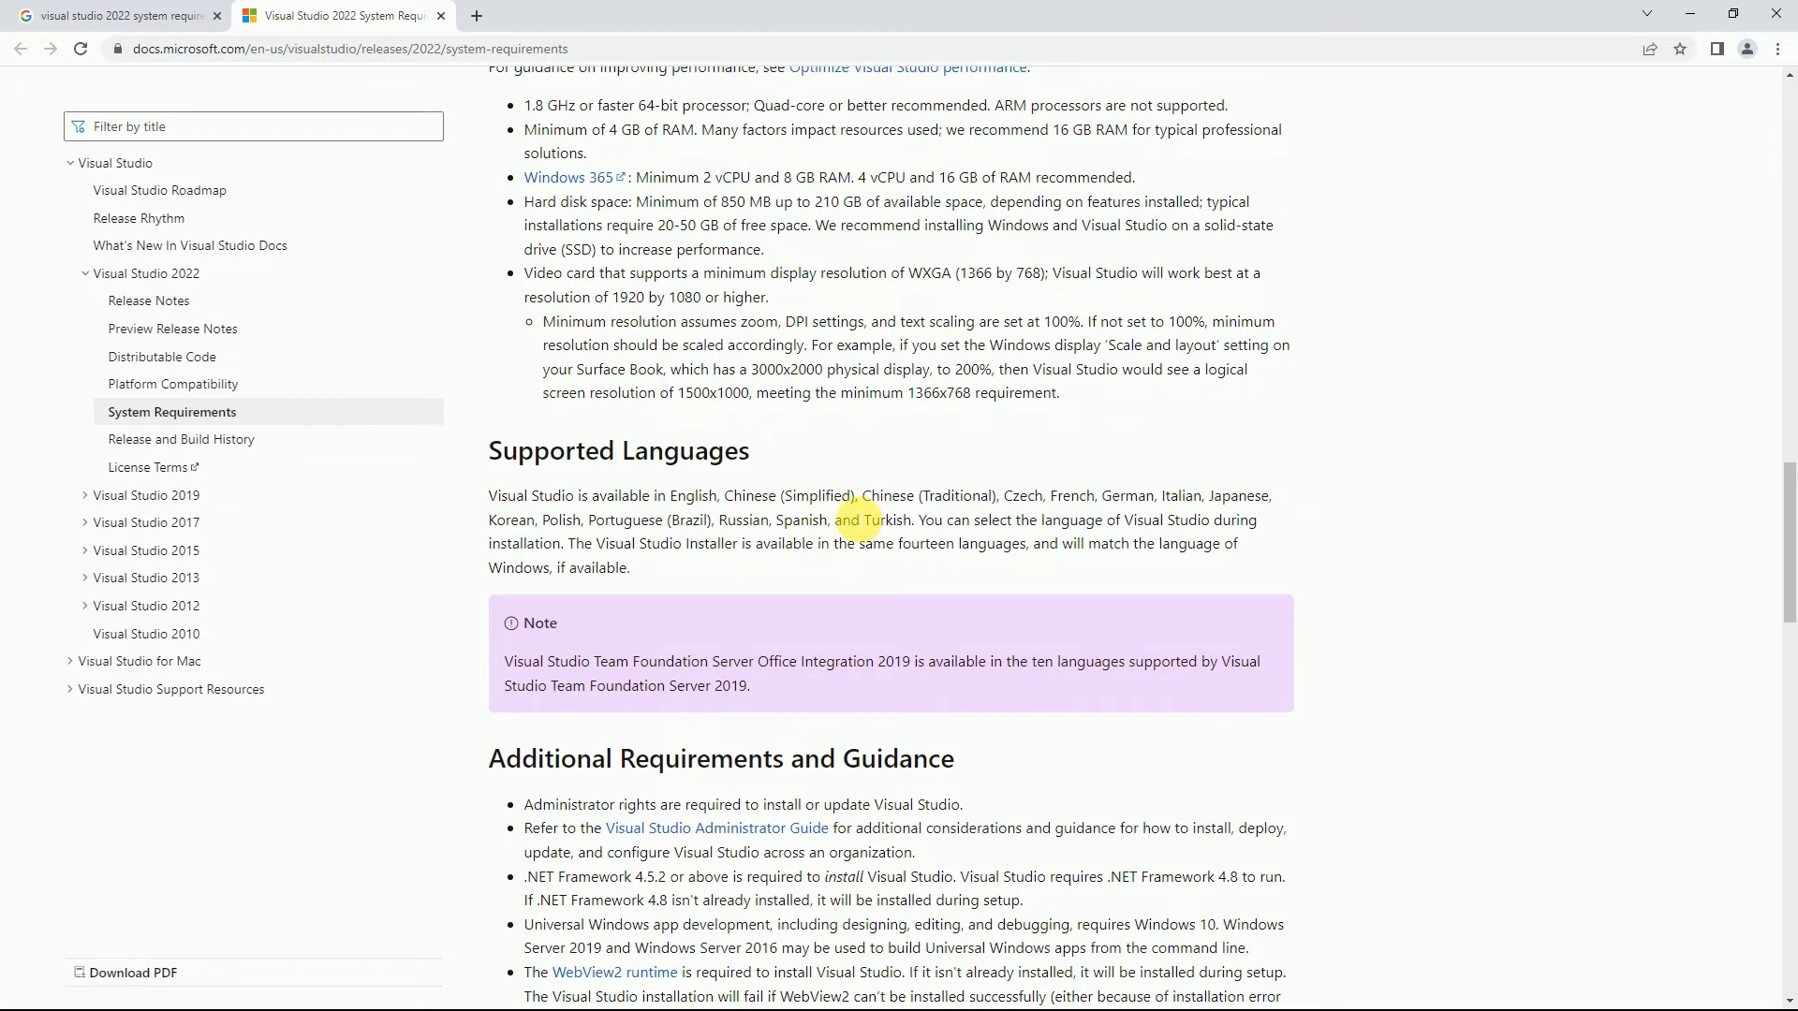
{"action": "scroll", "coordinate": [857, 517], "scroll_direction": "up", "scroll_amount": 2}
{"action": "scroll", "coordinate": [749, 468], "scroll_direction": "up", "scroll_amount": 5}
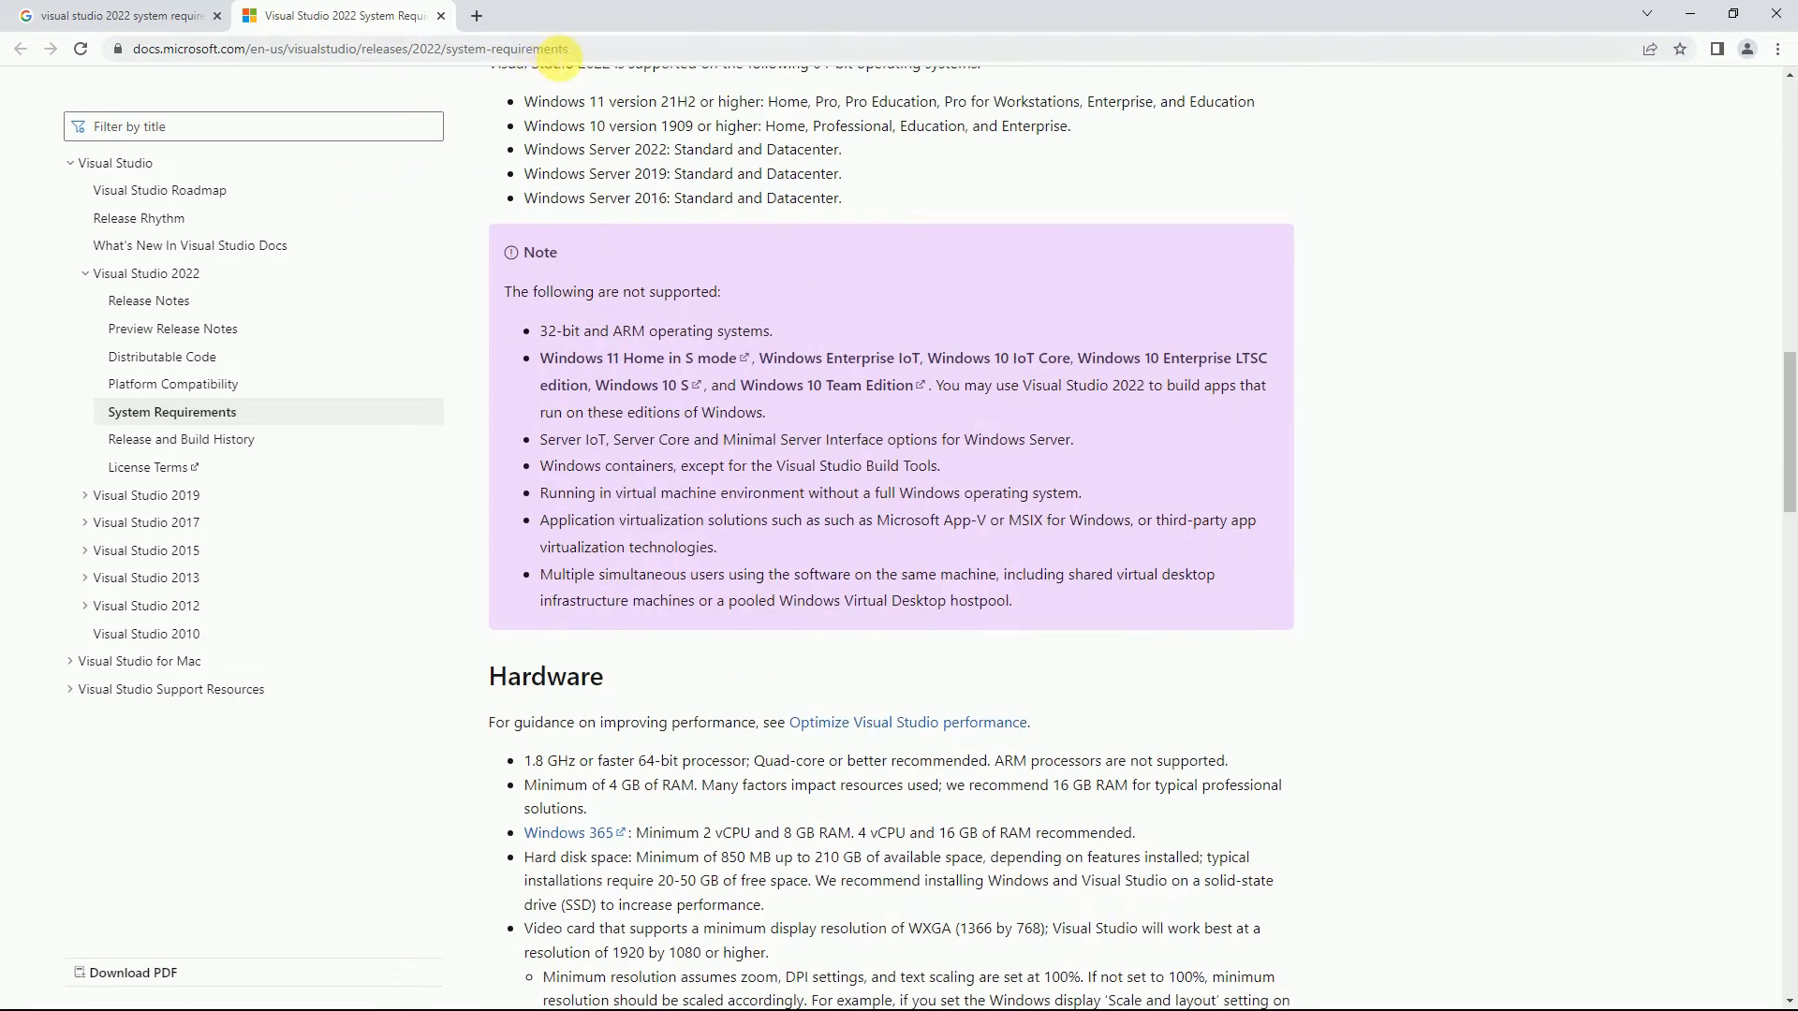
{"action": "left_click_drag", "start_coordinate": [599, 48], "coordinate": [105, 51]}
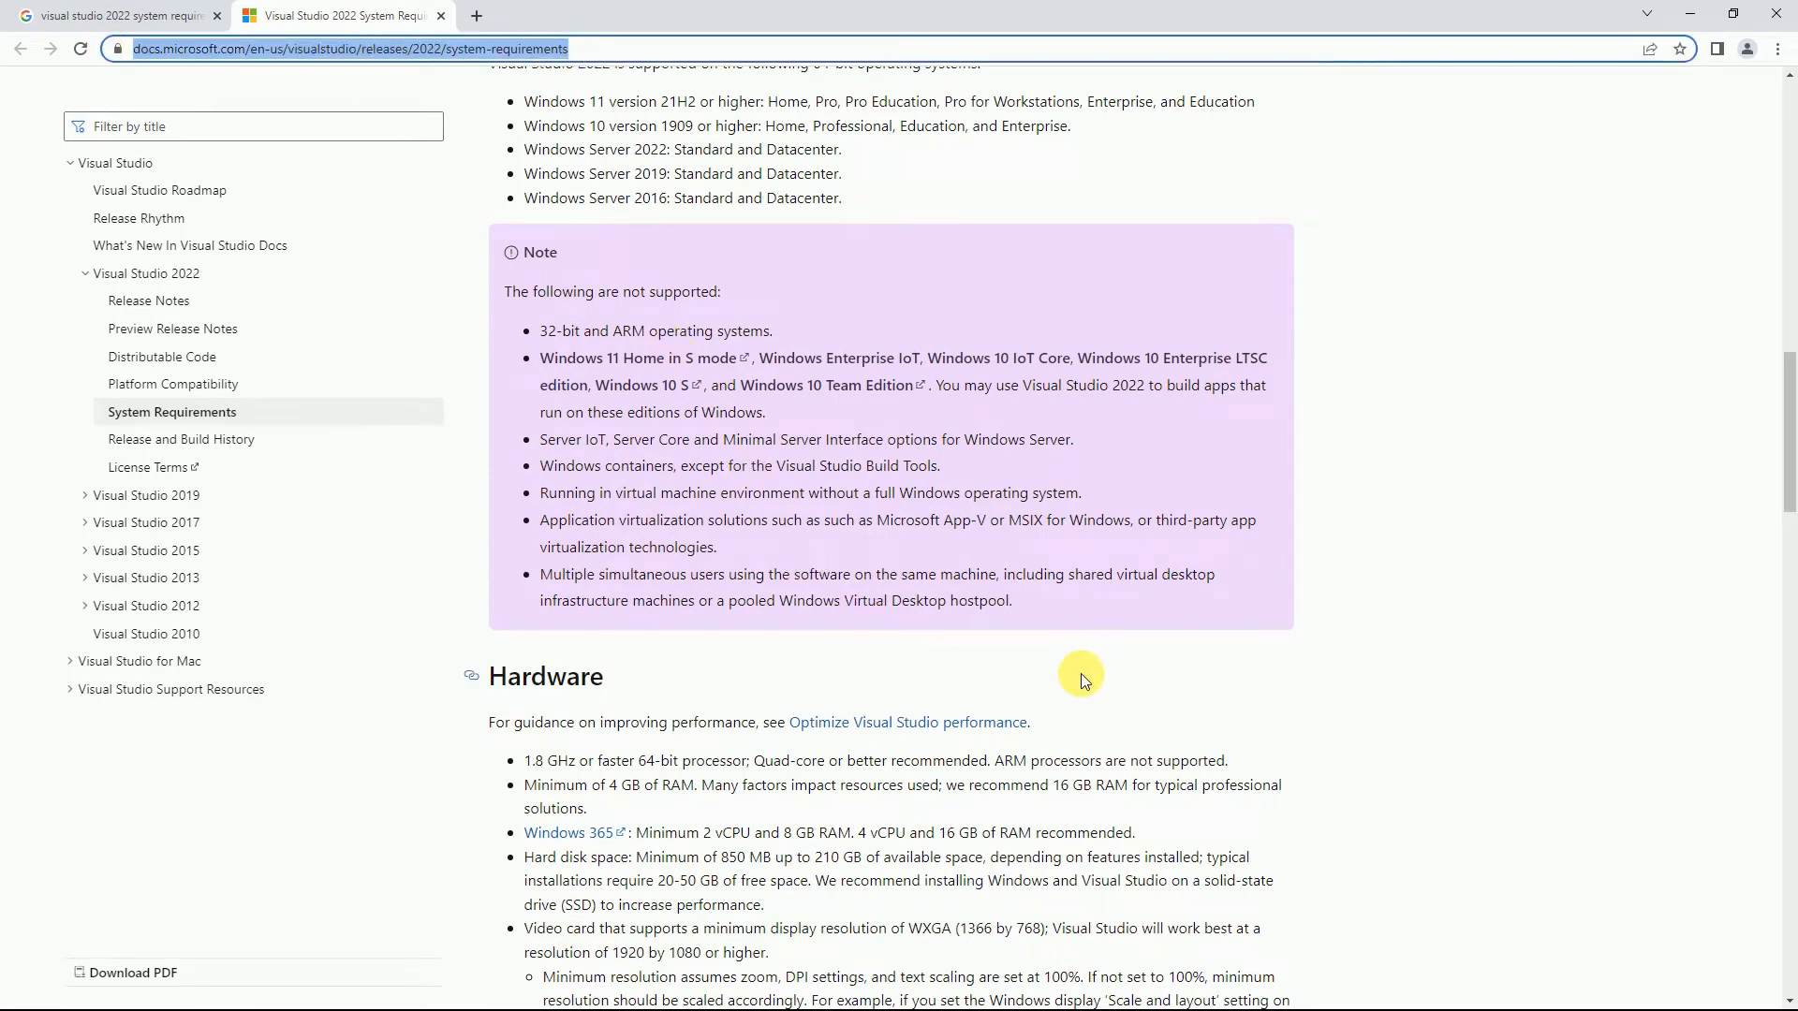
Return to the Google results, search for "visual studio 2022 download" and open the Visual Studio 2022 IDE result
{"action": "left_click", "coordinate": [46, 14]}
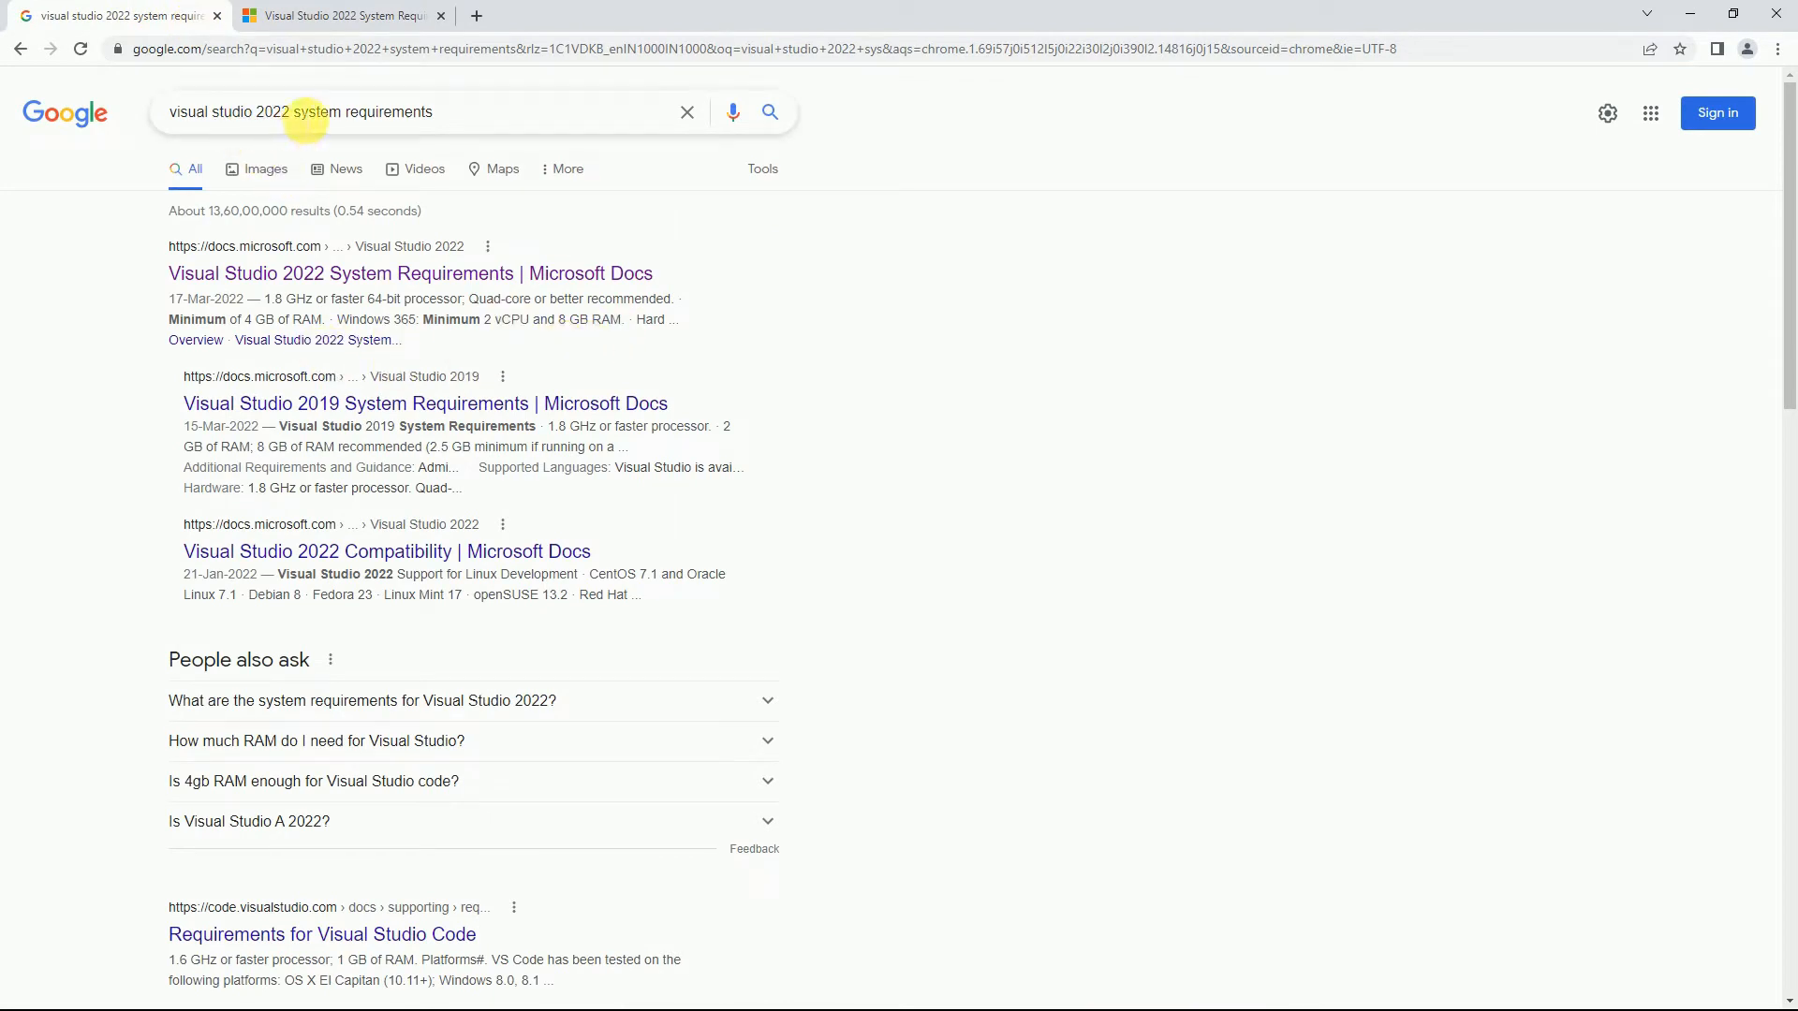
{"action": "left_click_drag", "start_coordinate": [298, 119], "coordinate": [522, 113]}
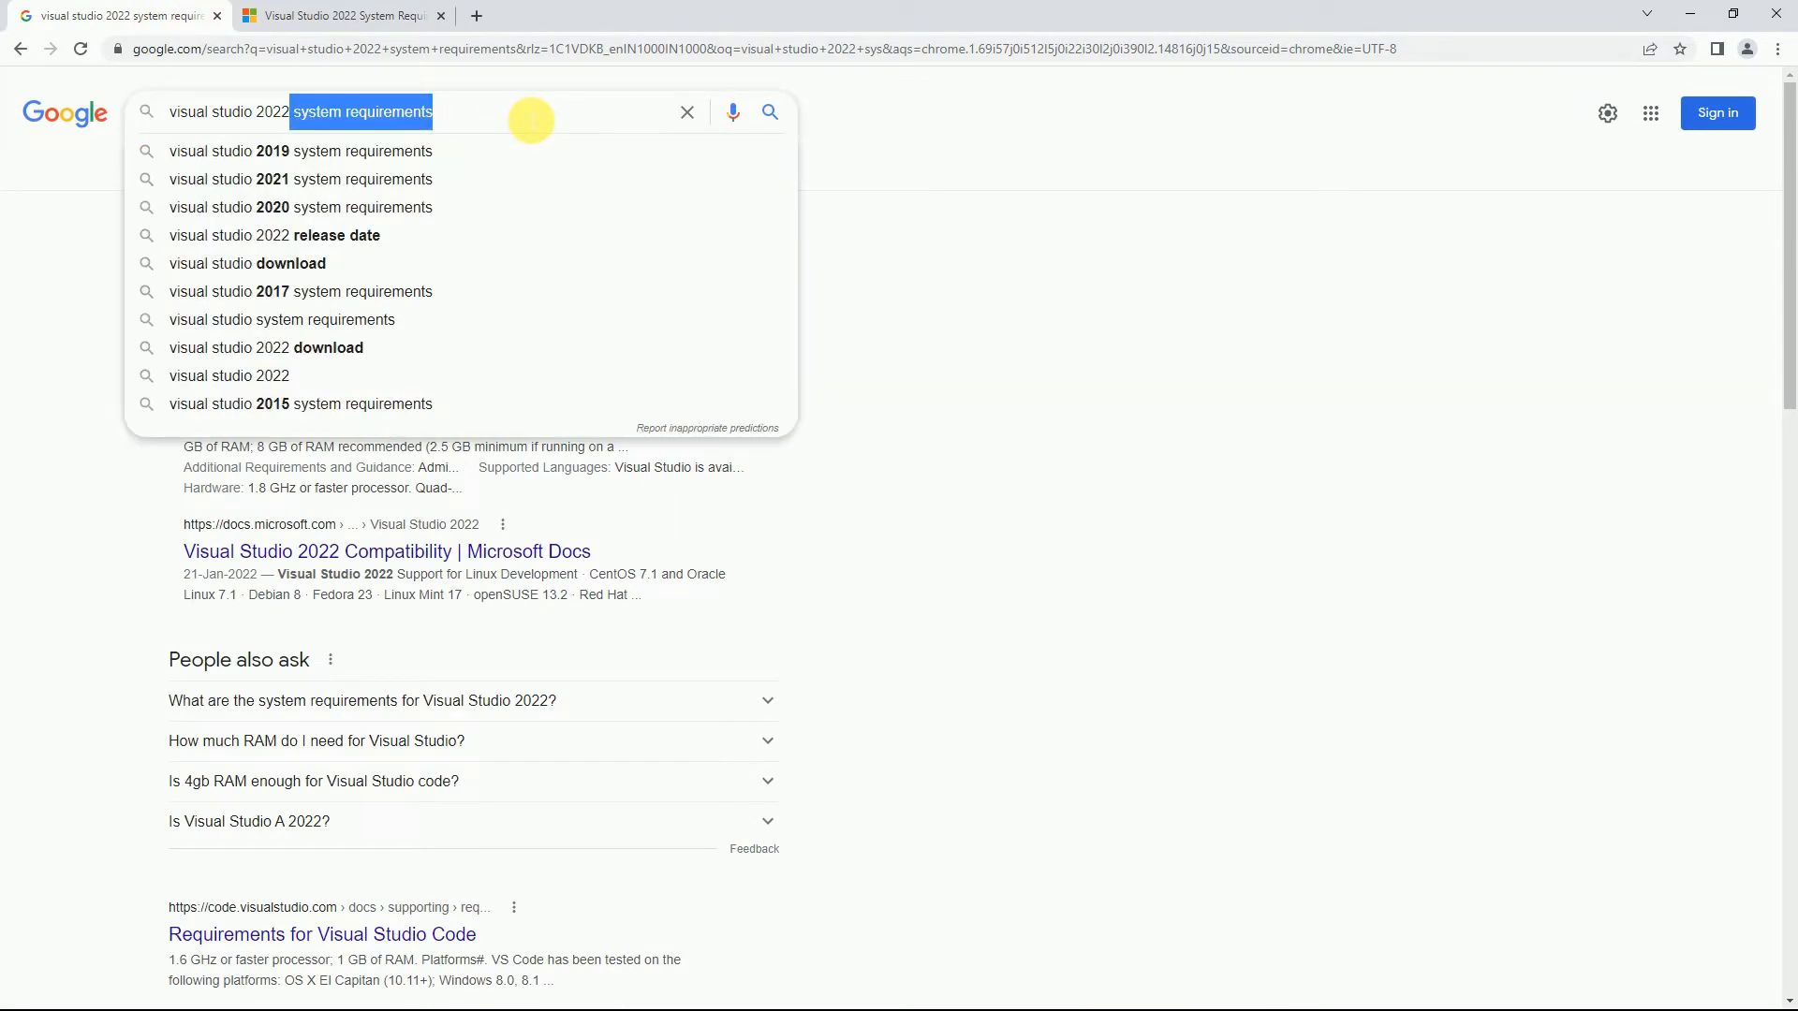
{"action": "type", "text": "download"}
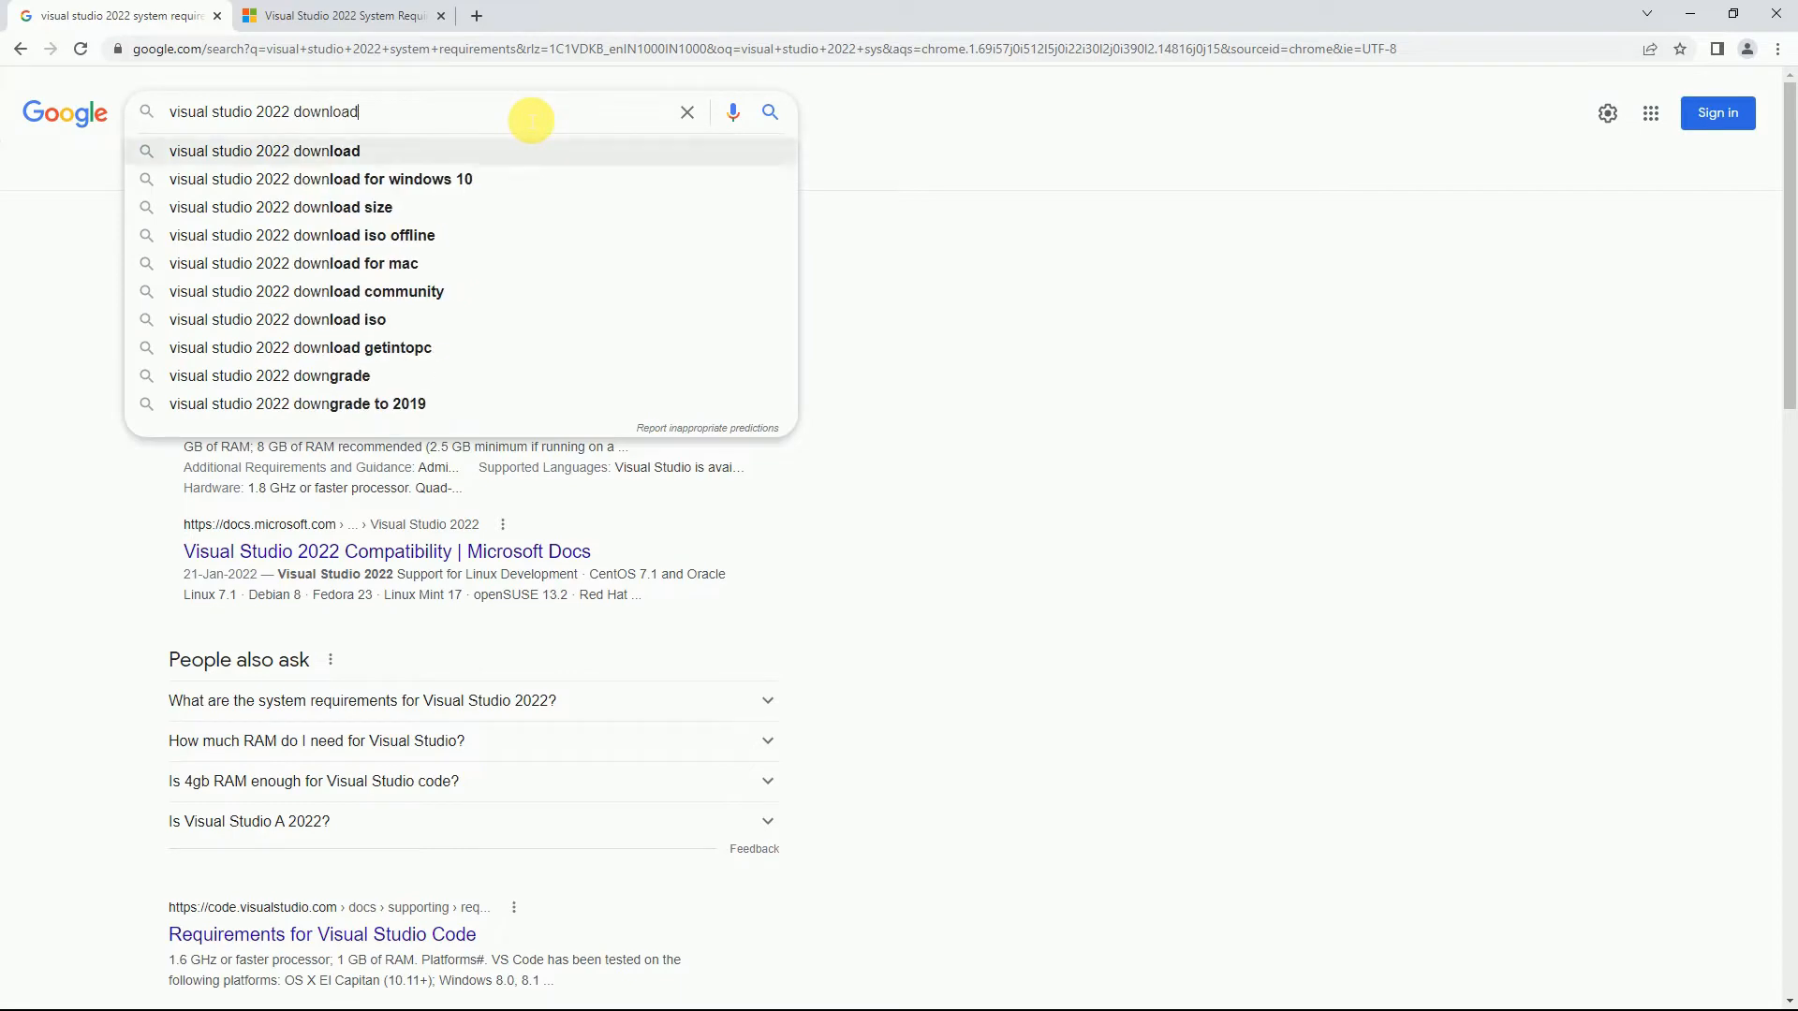
{"action": "key", "text": "Return"}
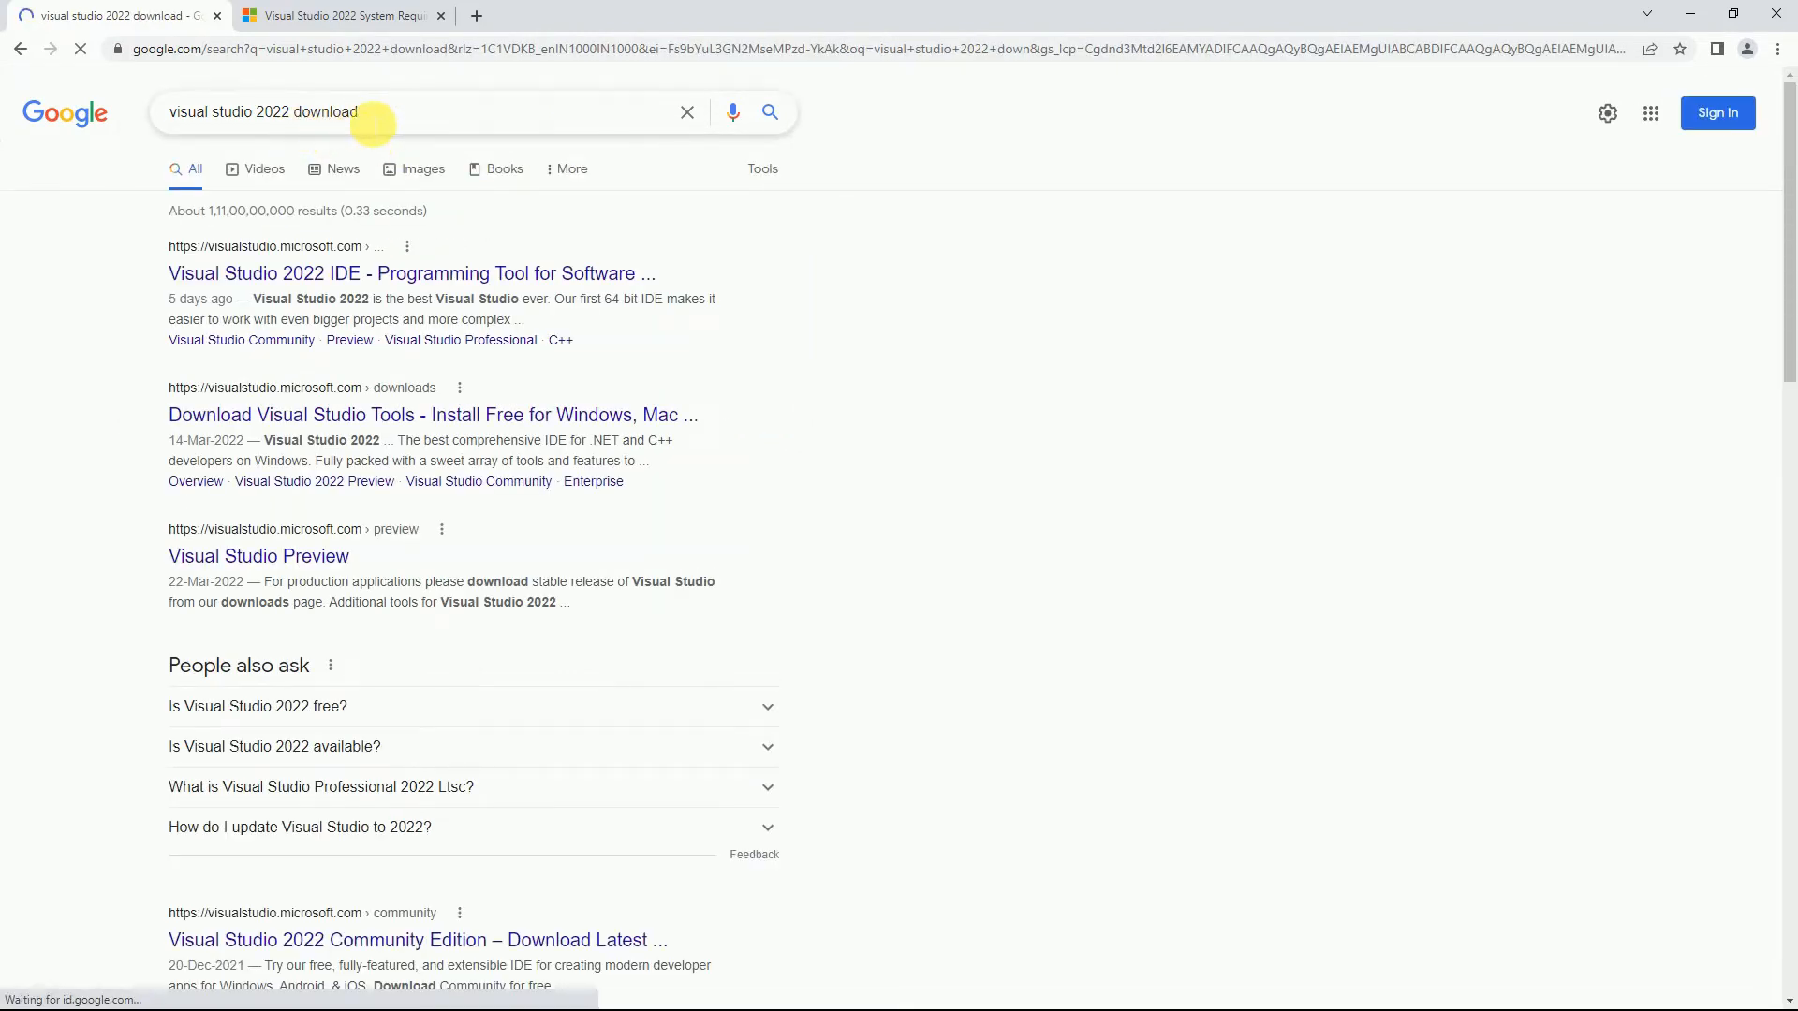
{"action": "left_click", "coordinate": [318, 274]}
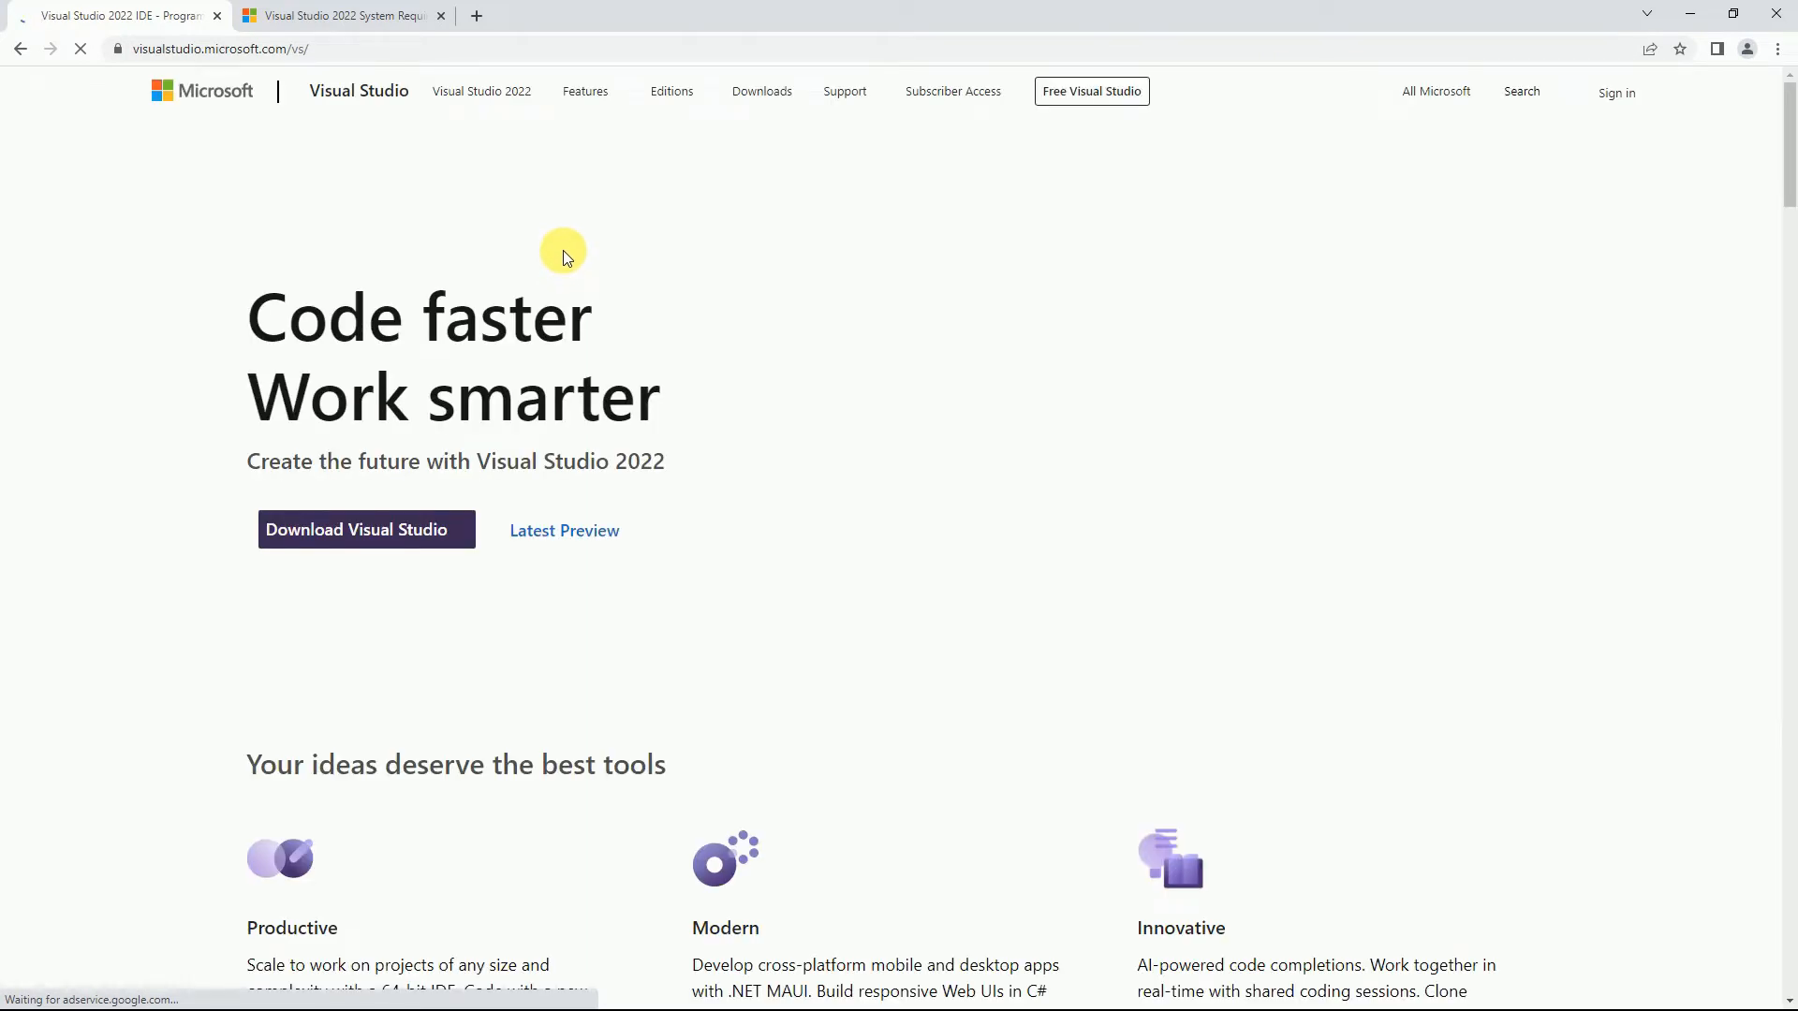
Download the Community 2022 edition of Visual Studio
{"action": "left_click", "coordinate": [462, 530]}
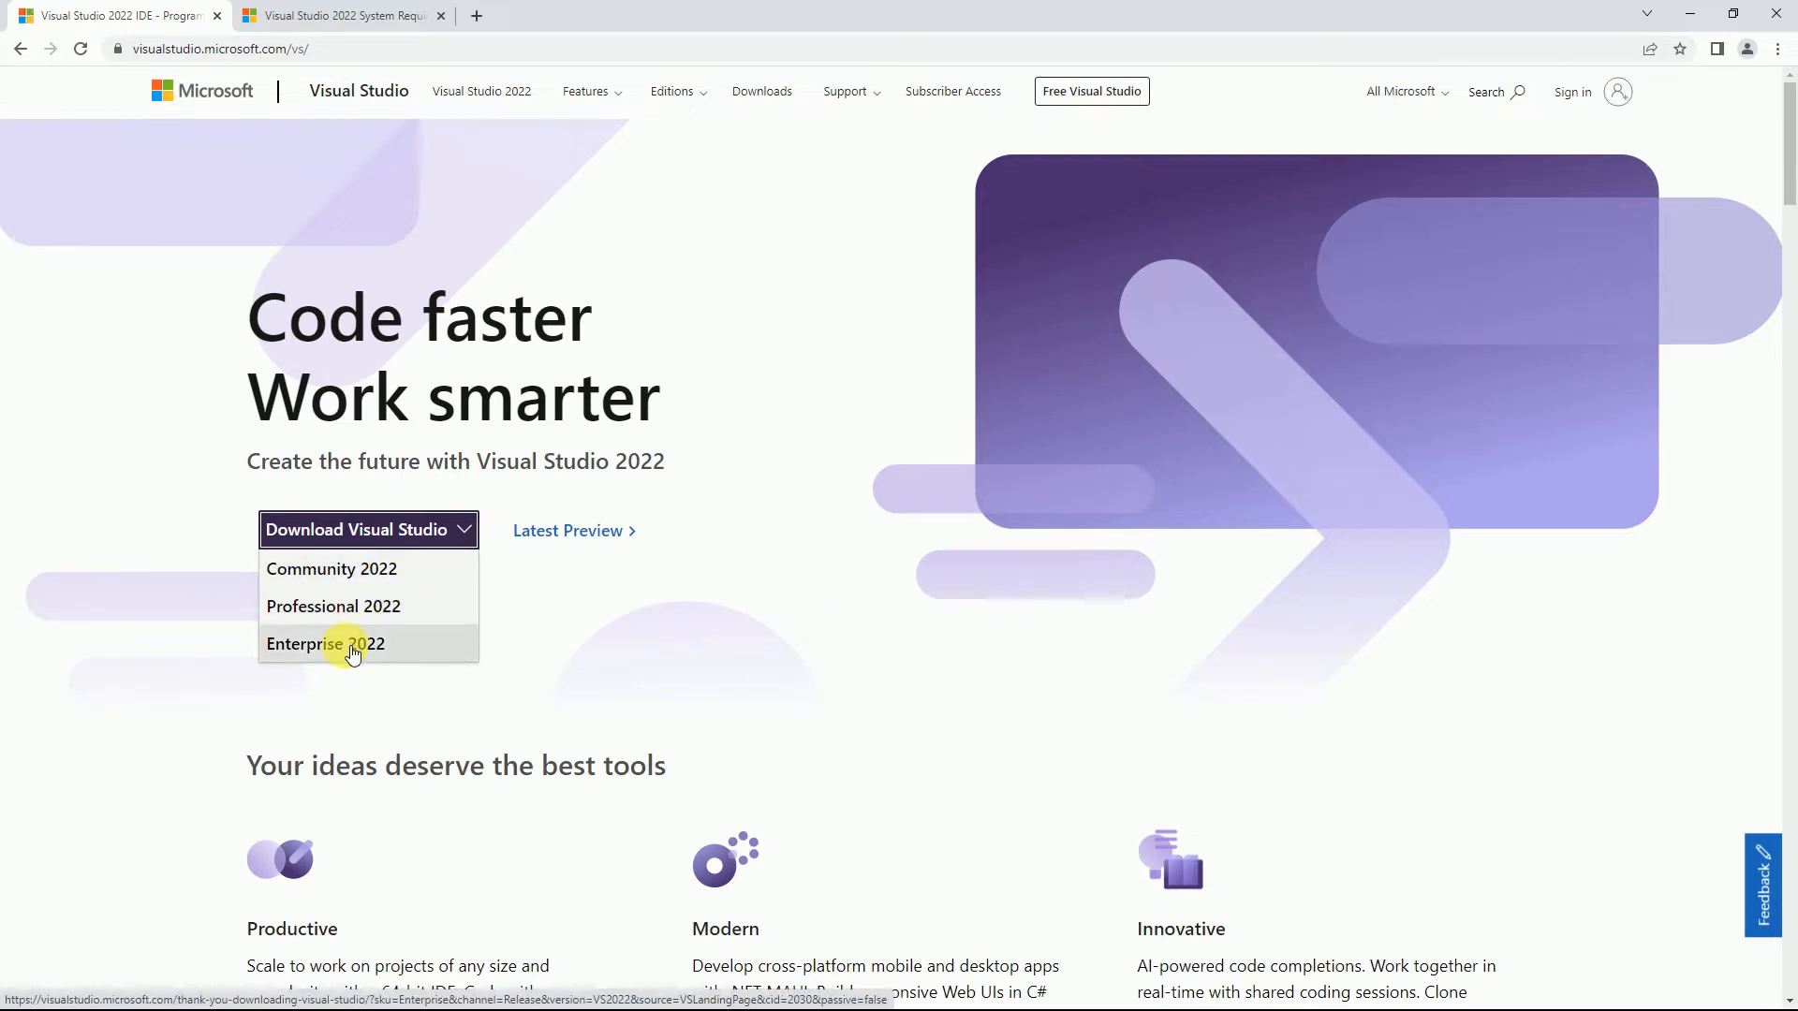
{"action": "left_click", "coordinate": [388, 577]}
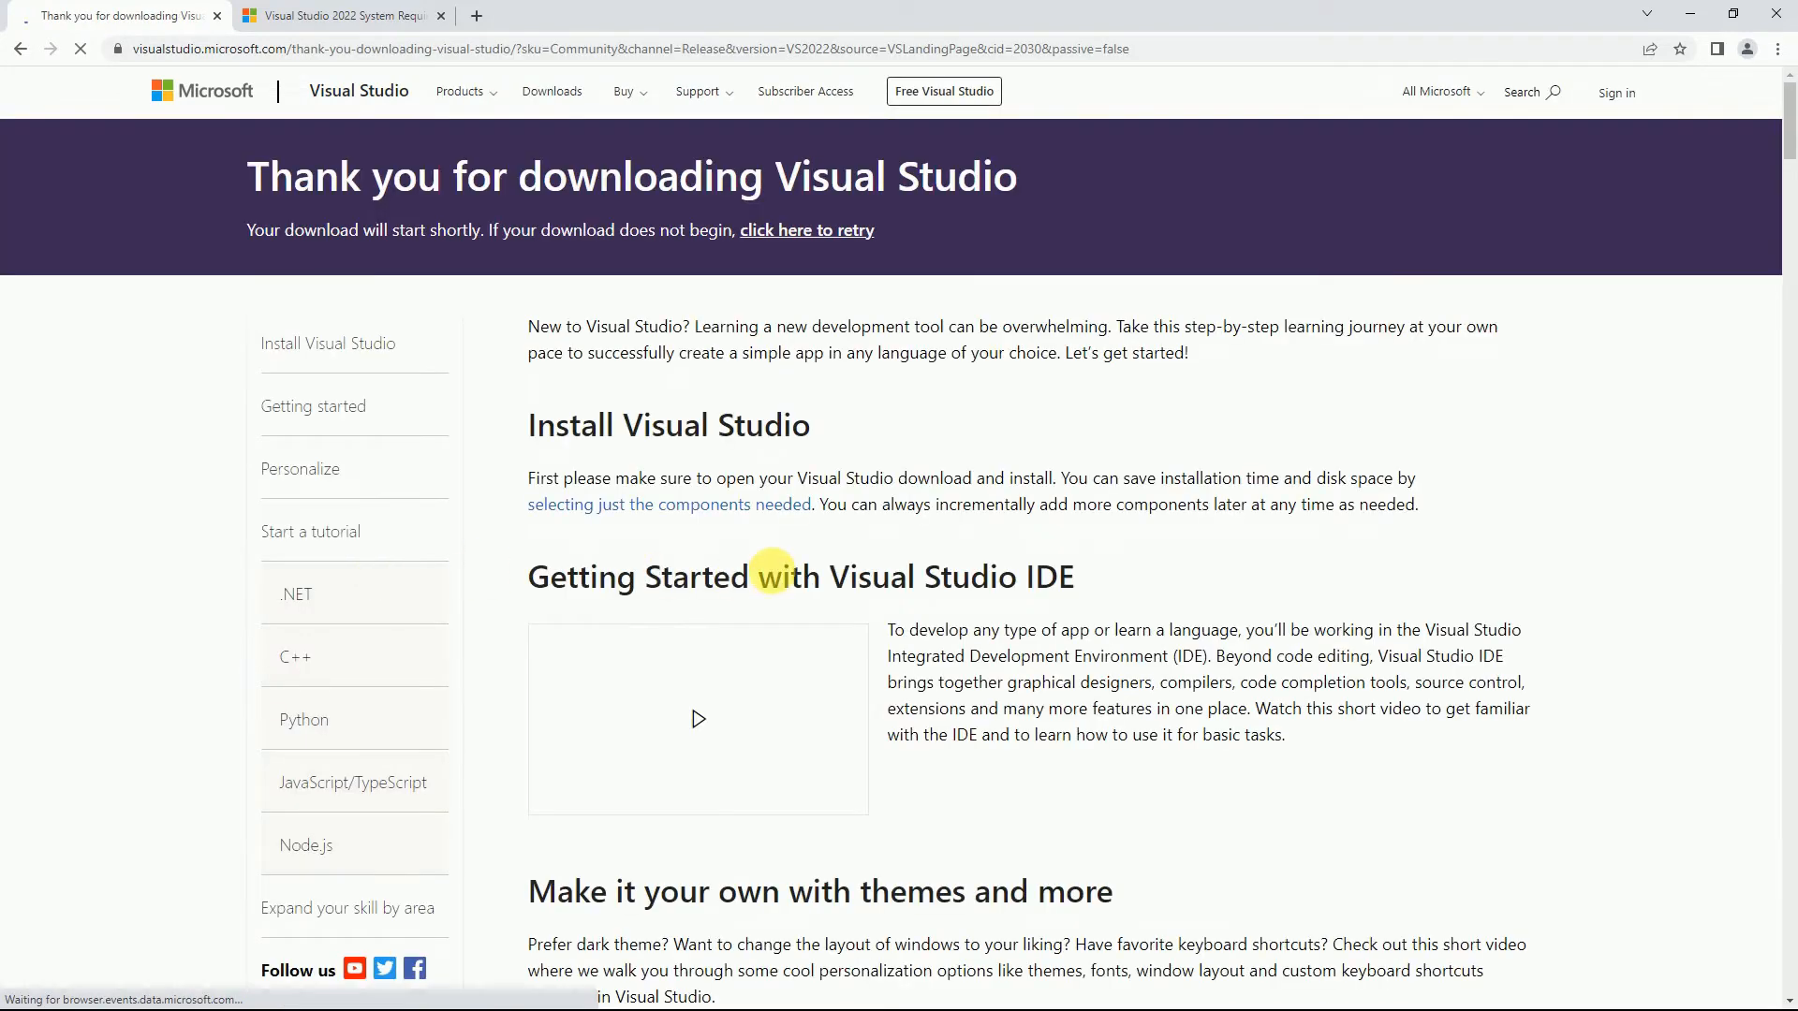
{"action": "scroll", "coordinate": [936, 562], "scroll_direction": "down", "scroll_amount": 1}
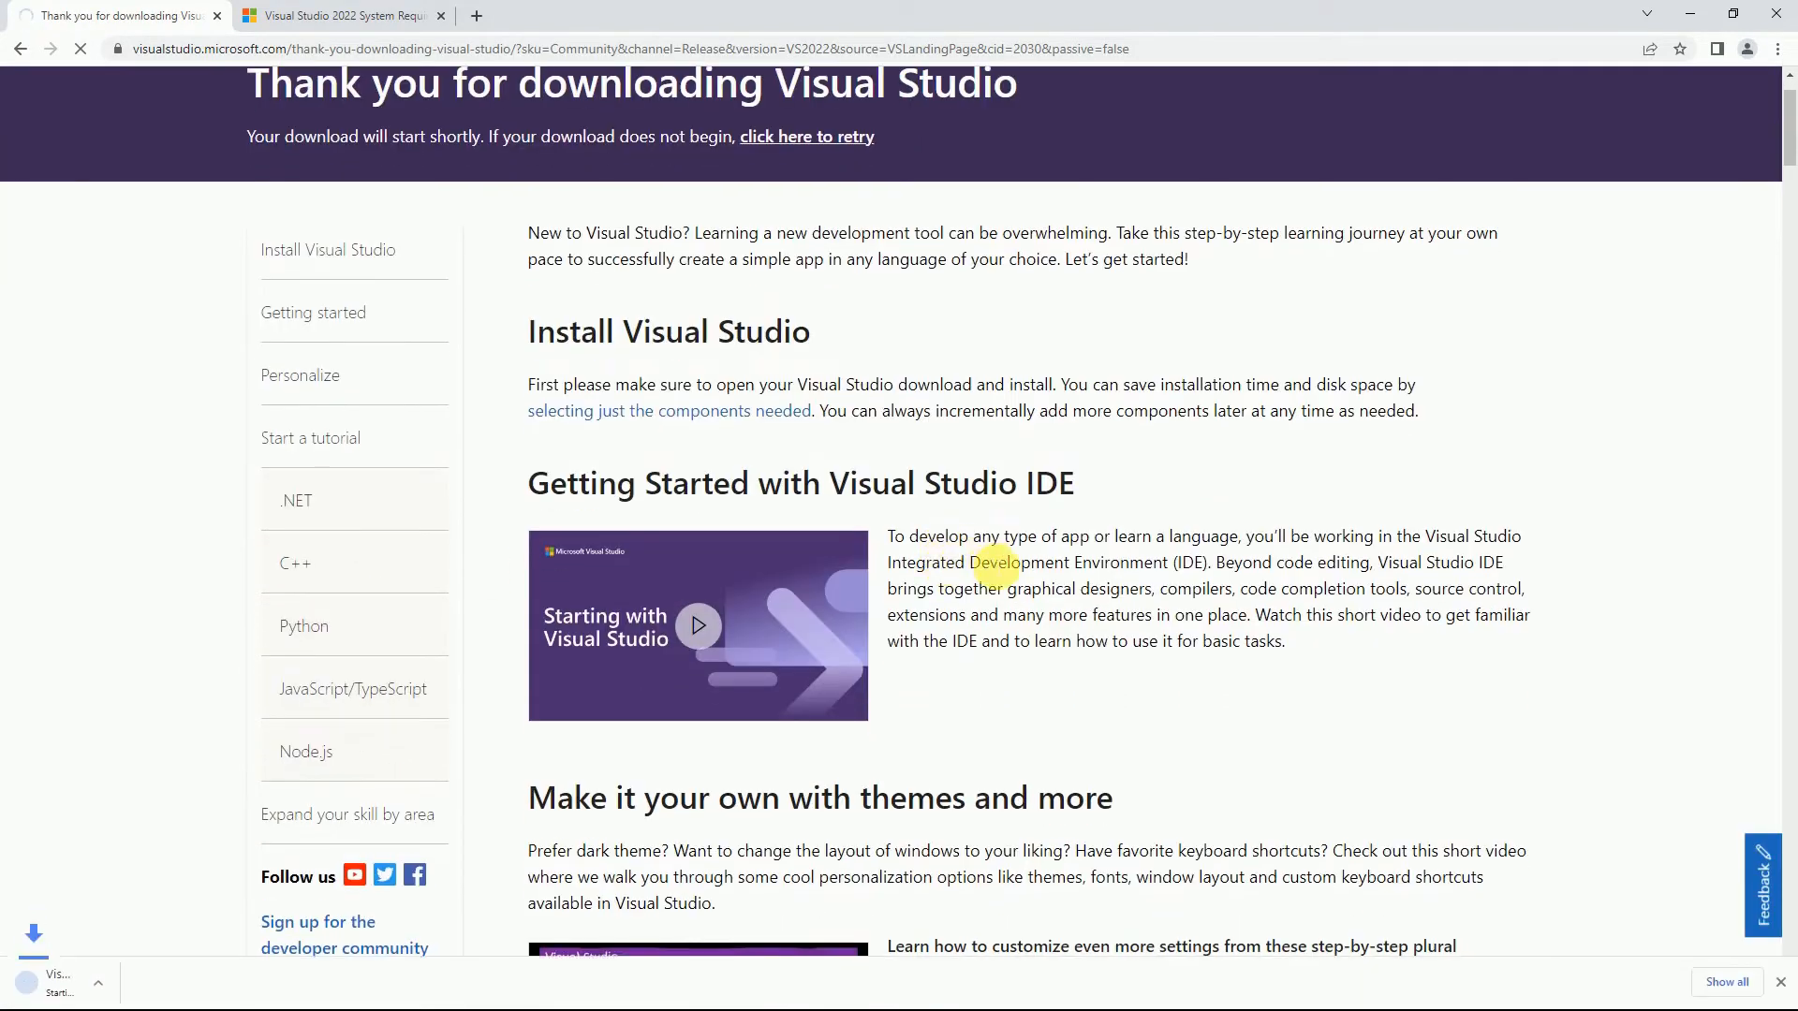
{"action": "scroll", "coordinate": [994, 561], "scroll_direction": "down", "scroll_amount": 3}
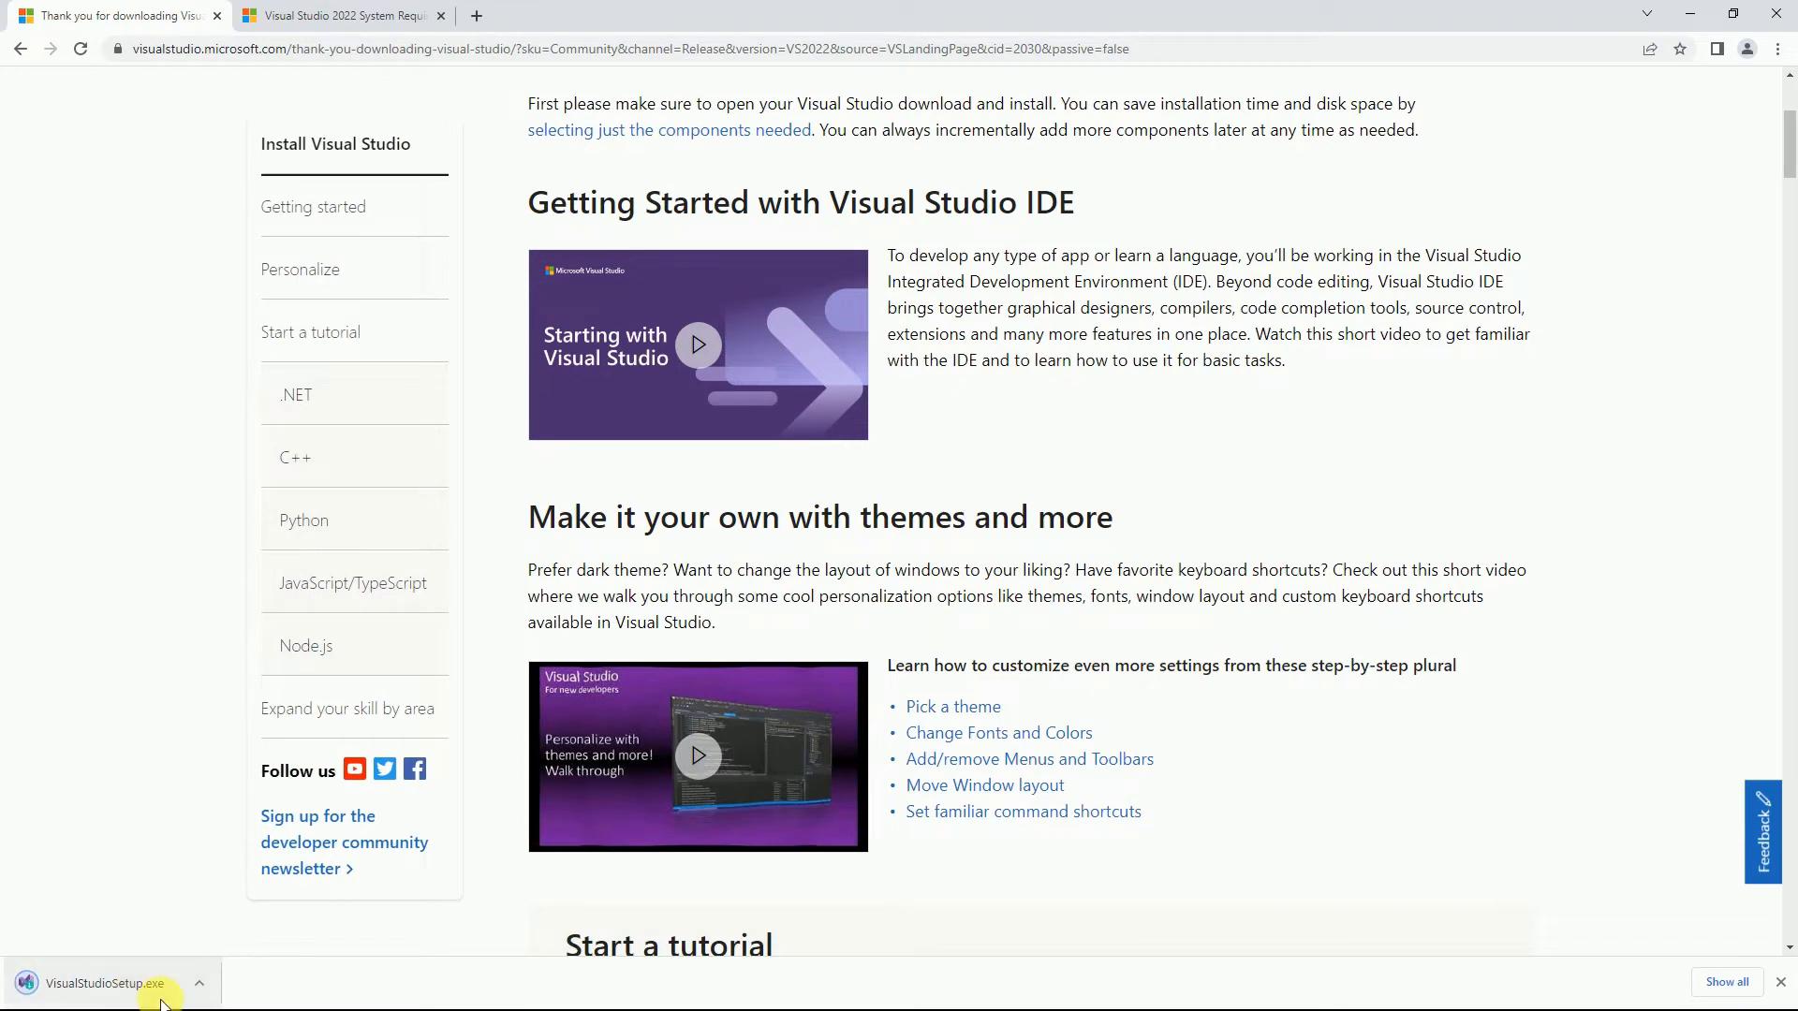
Show the downloaded VisualStudioSetup file in its folder, run it and continue past the installer's license notice
{"action": "left_click", "coordinate": [199, 983]}
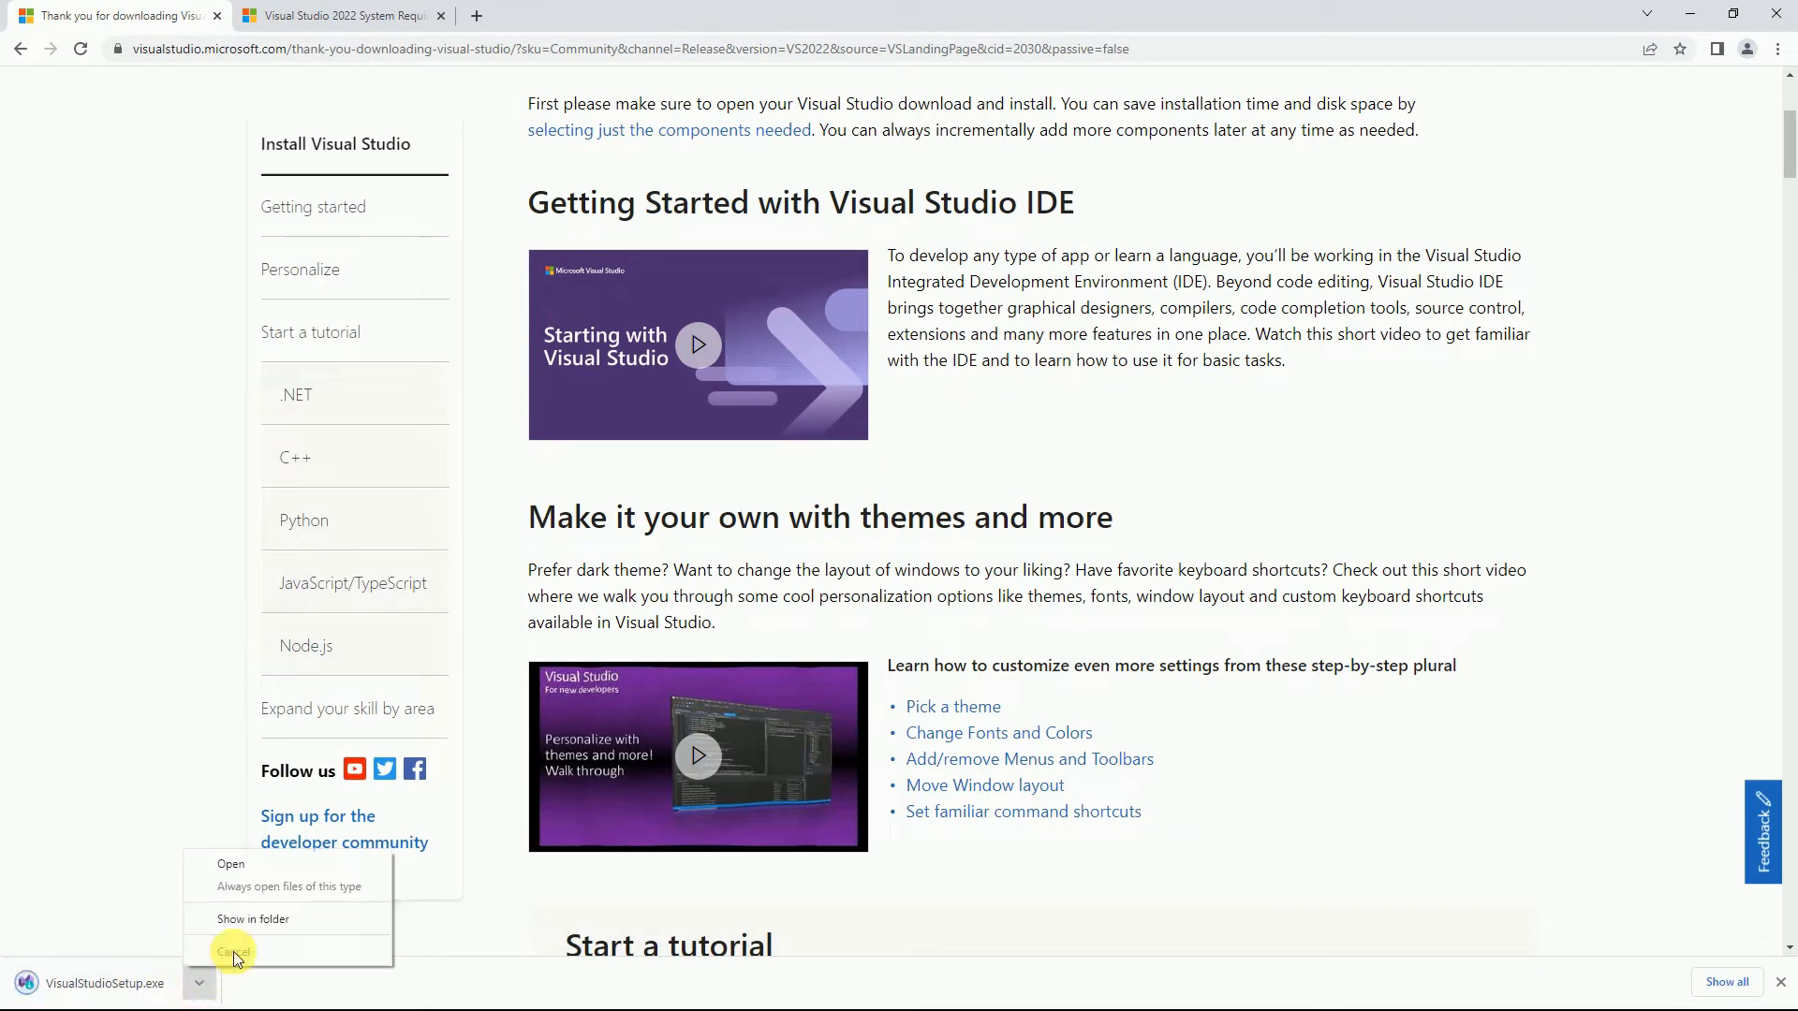
{"action": "left_click", "coordinate": [296, 919]}
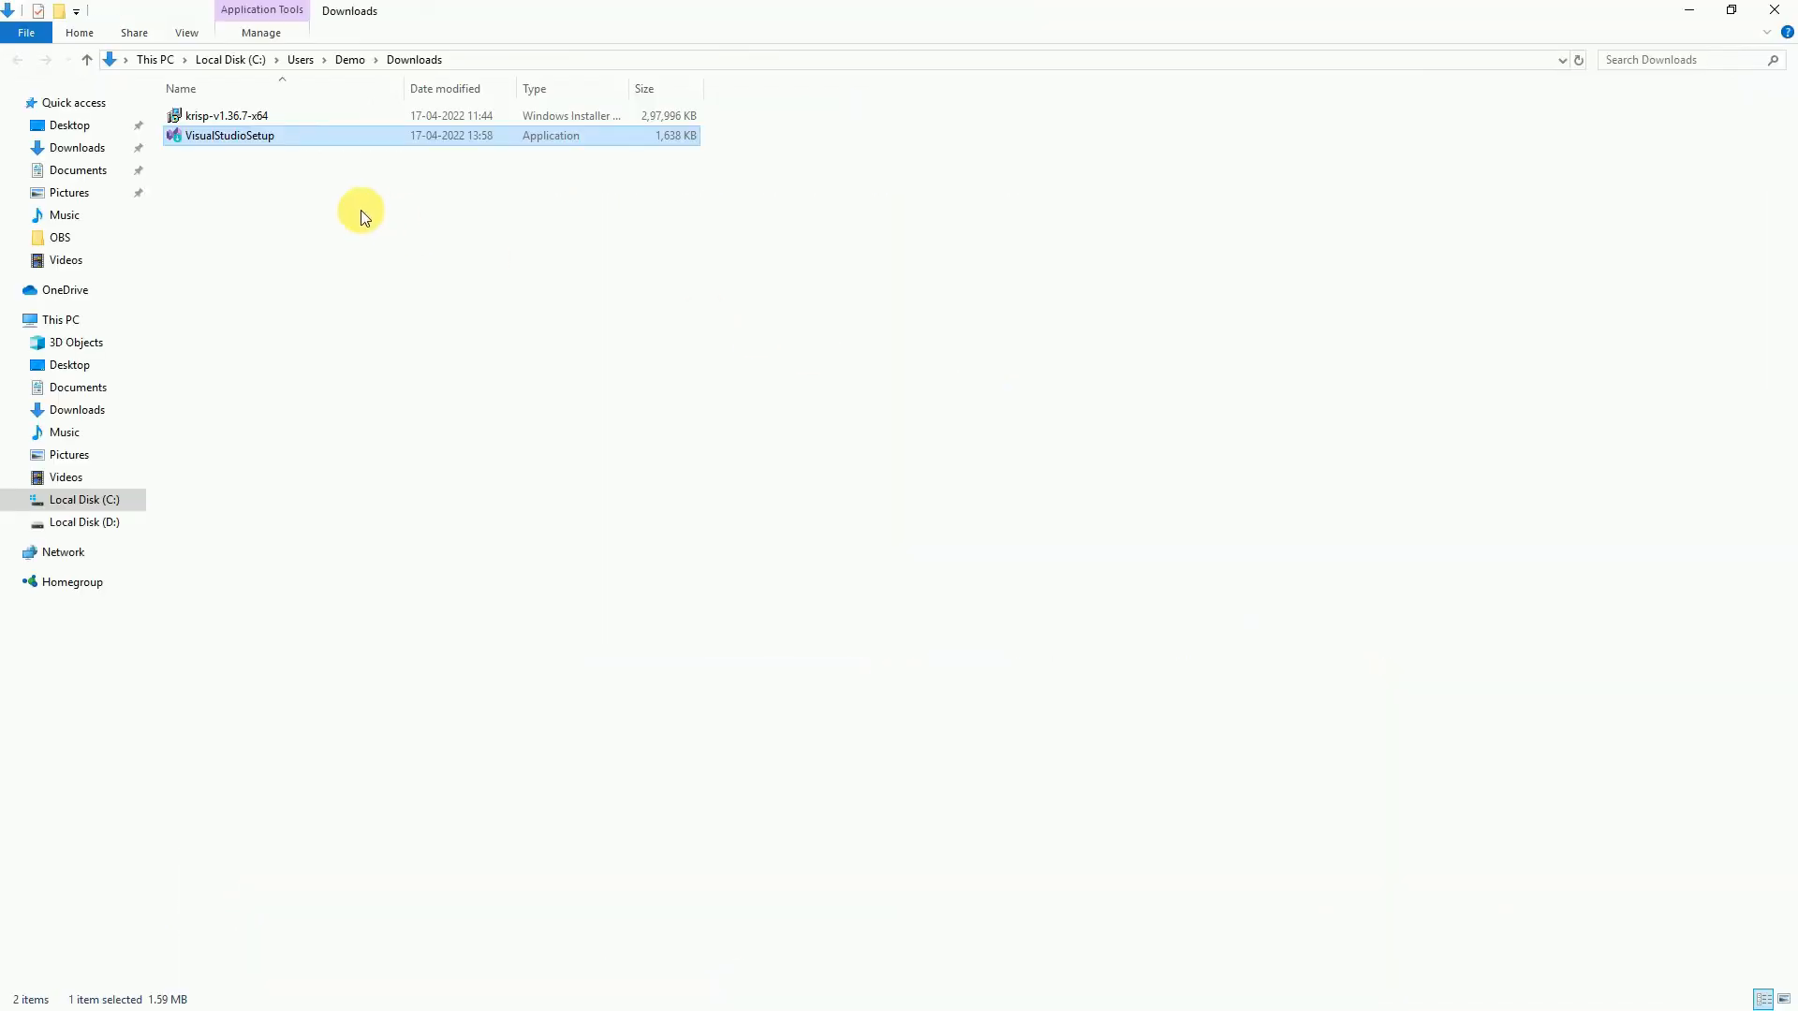
{"action": "left_click", "coordinate": [361, 211]}
{"action": "double_click", "coordinate": [234, 135]}
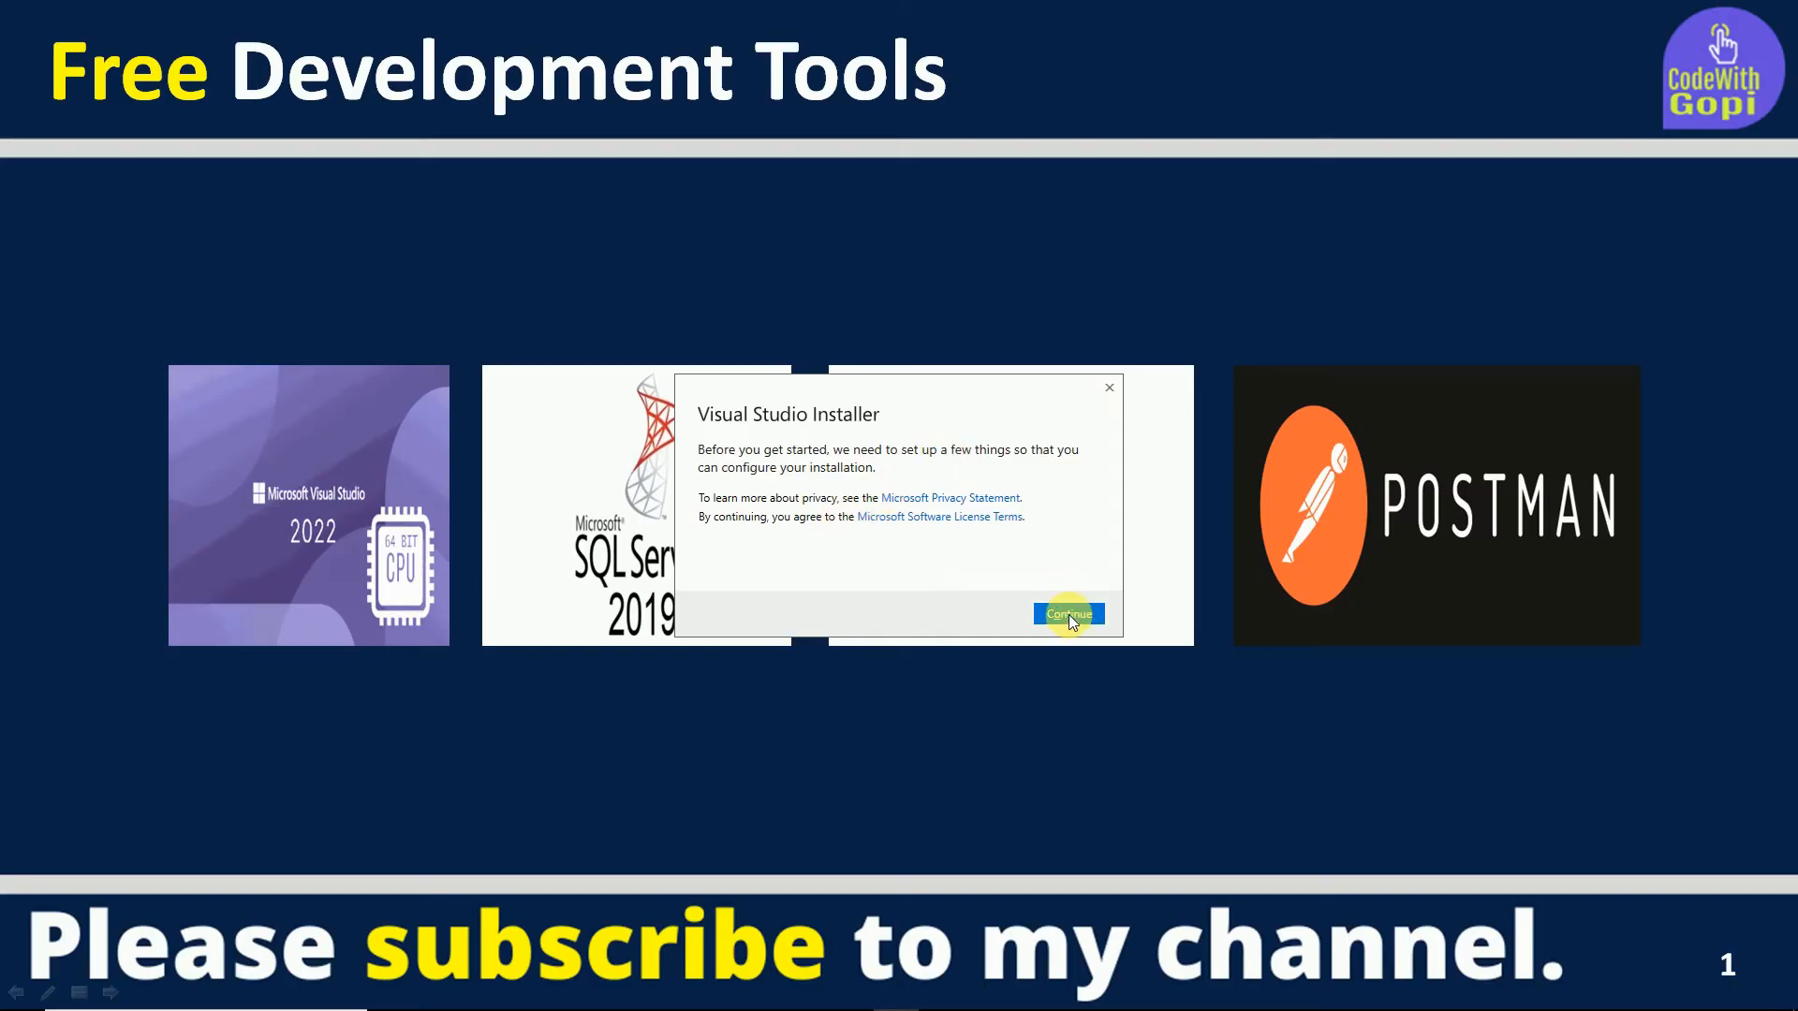
{"action": "left_click", "coordinate": [1069, 614]}
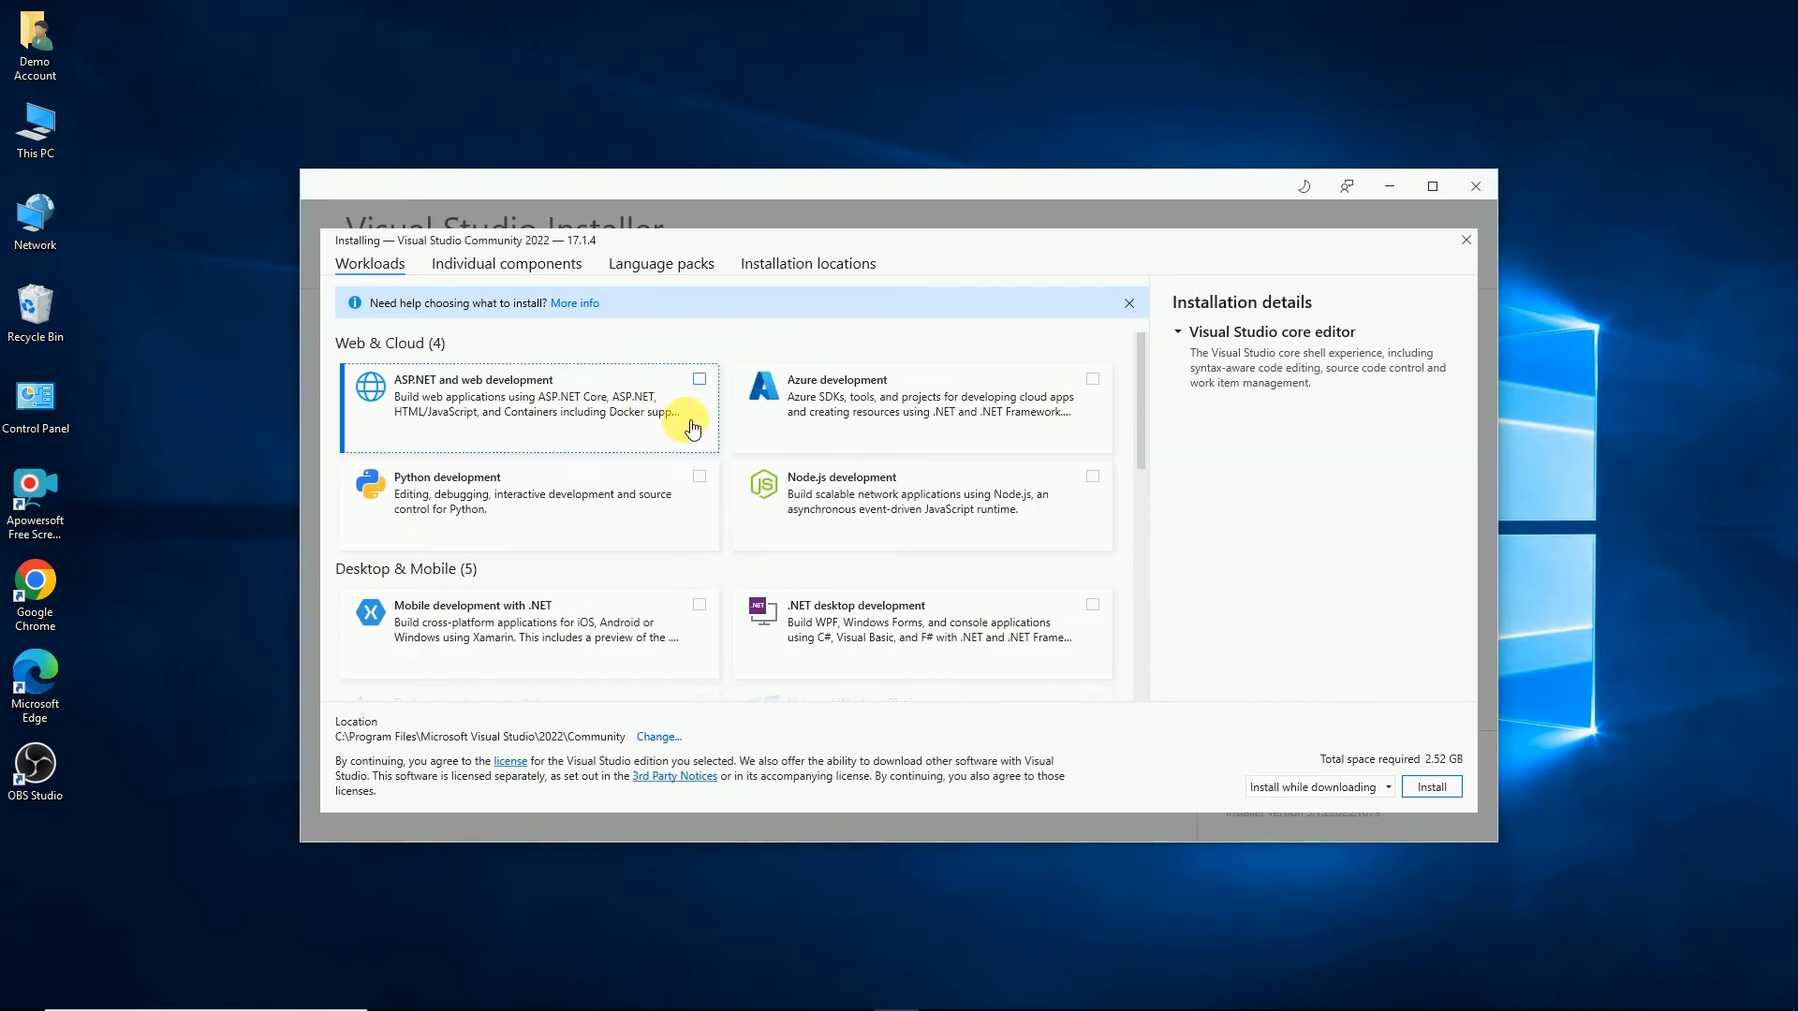
Maximize the Visual Studio Installer window and select the ASP.NET and web development workload
{"action": "left_click", "coordinate": [1432, 185]}
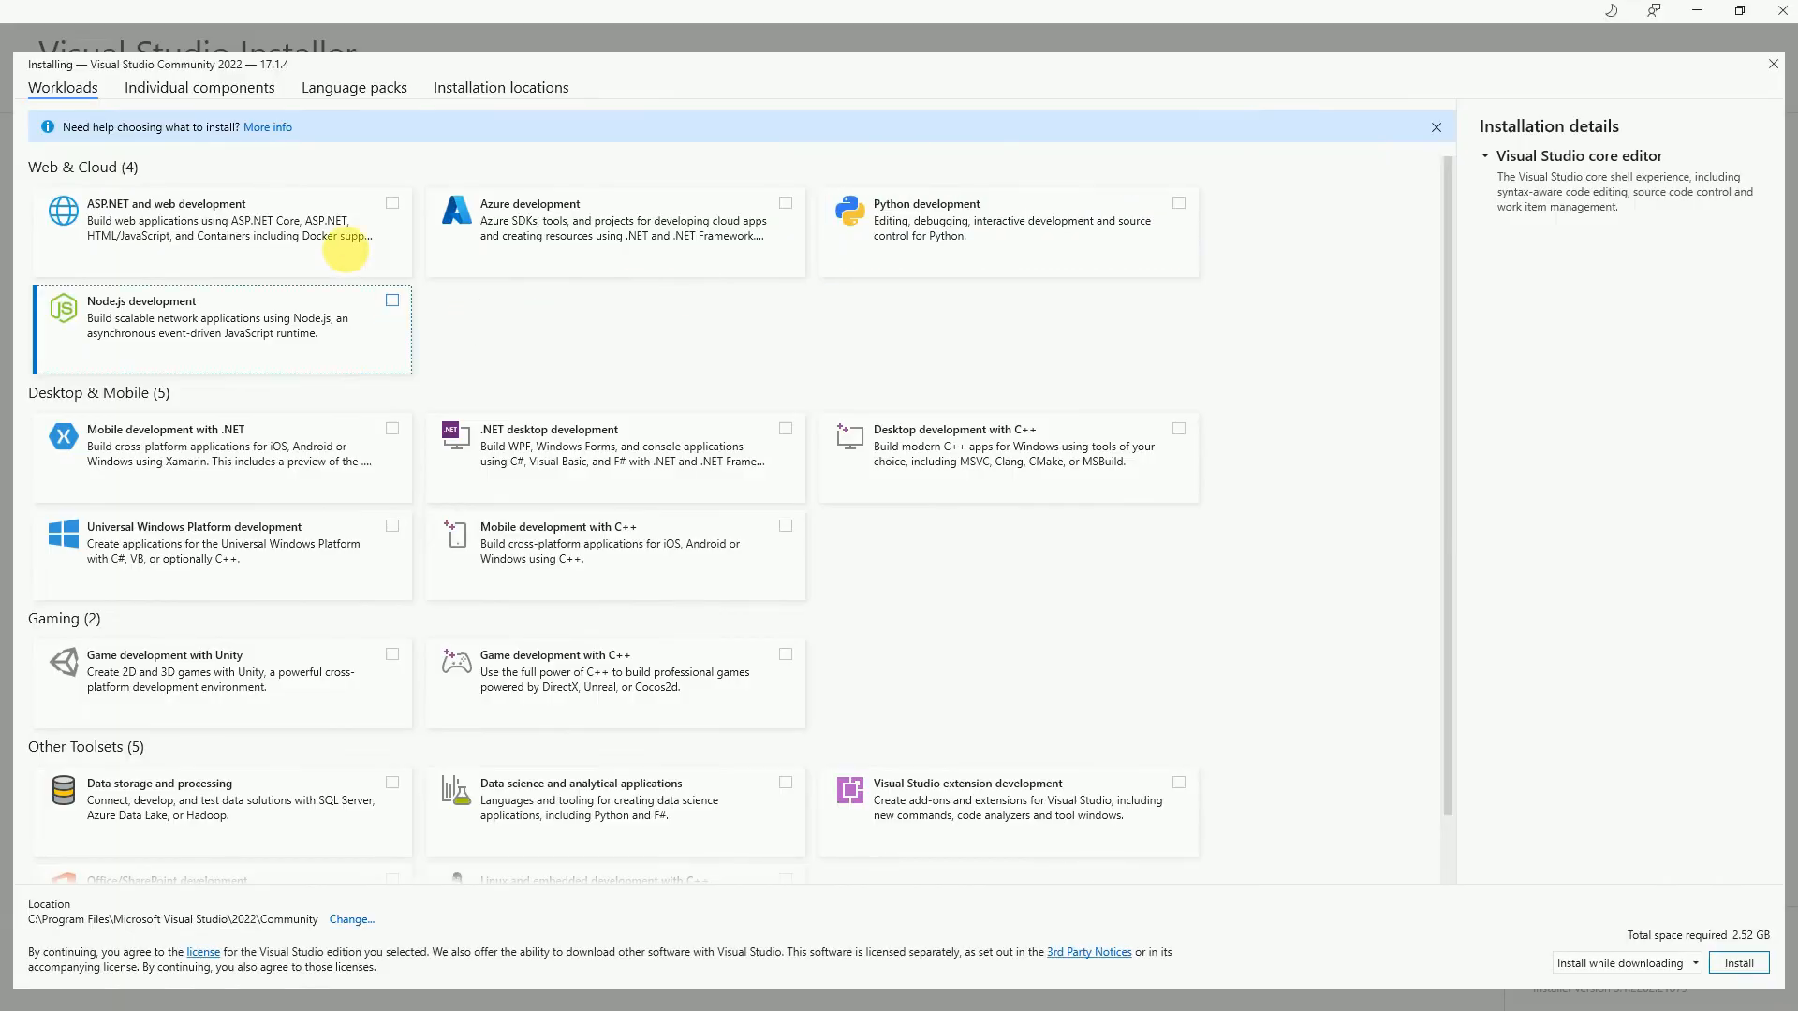
{"action": "left_click", "coordinate": [395, 205]}
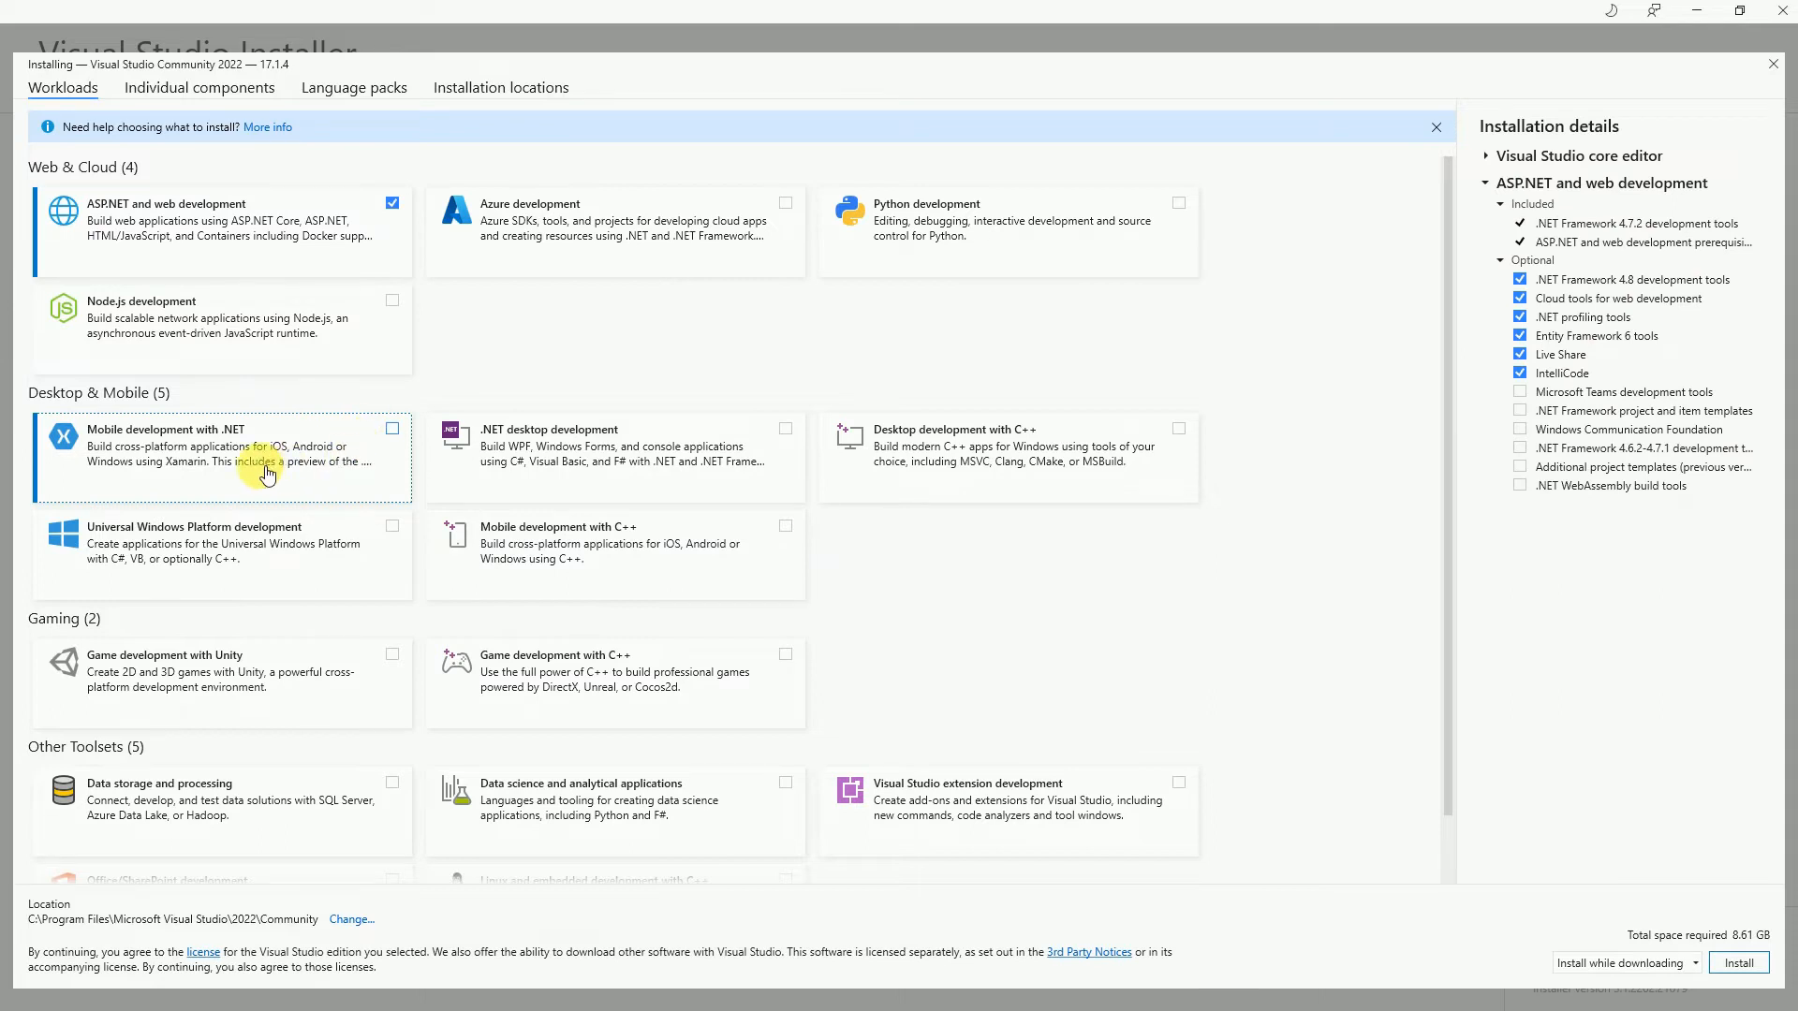
Add the Mobile development with .NET, Universal Windows Platform development and .NET desktop development workloads to the installation
{"action": "left_click", "coordinate": [393, 431]}
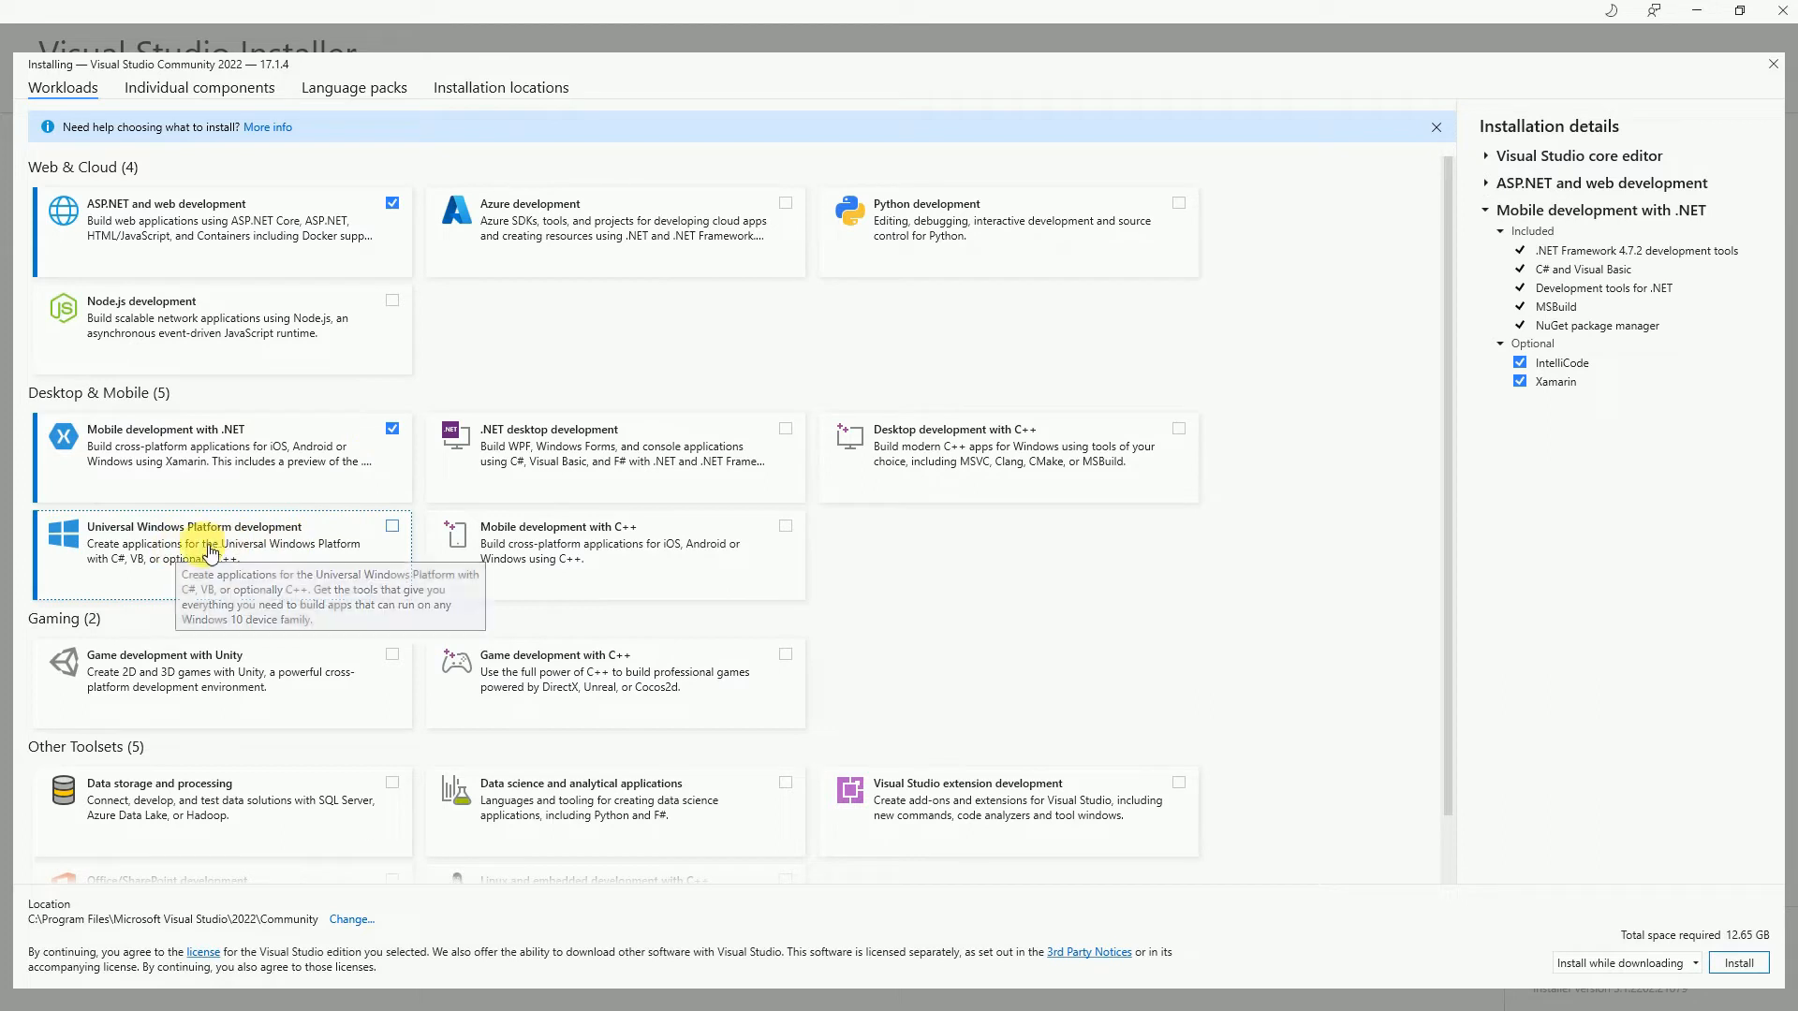
{"action": "left_click", "coordinate": [393, 529]}
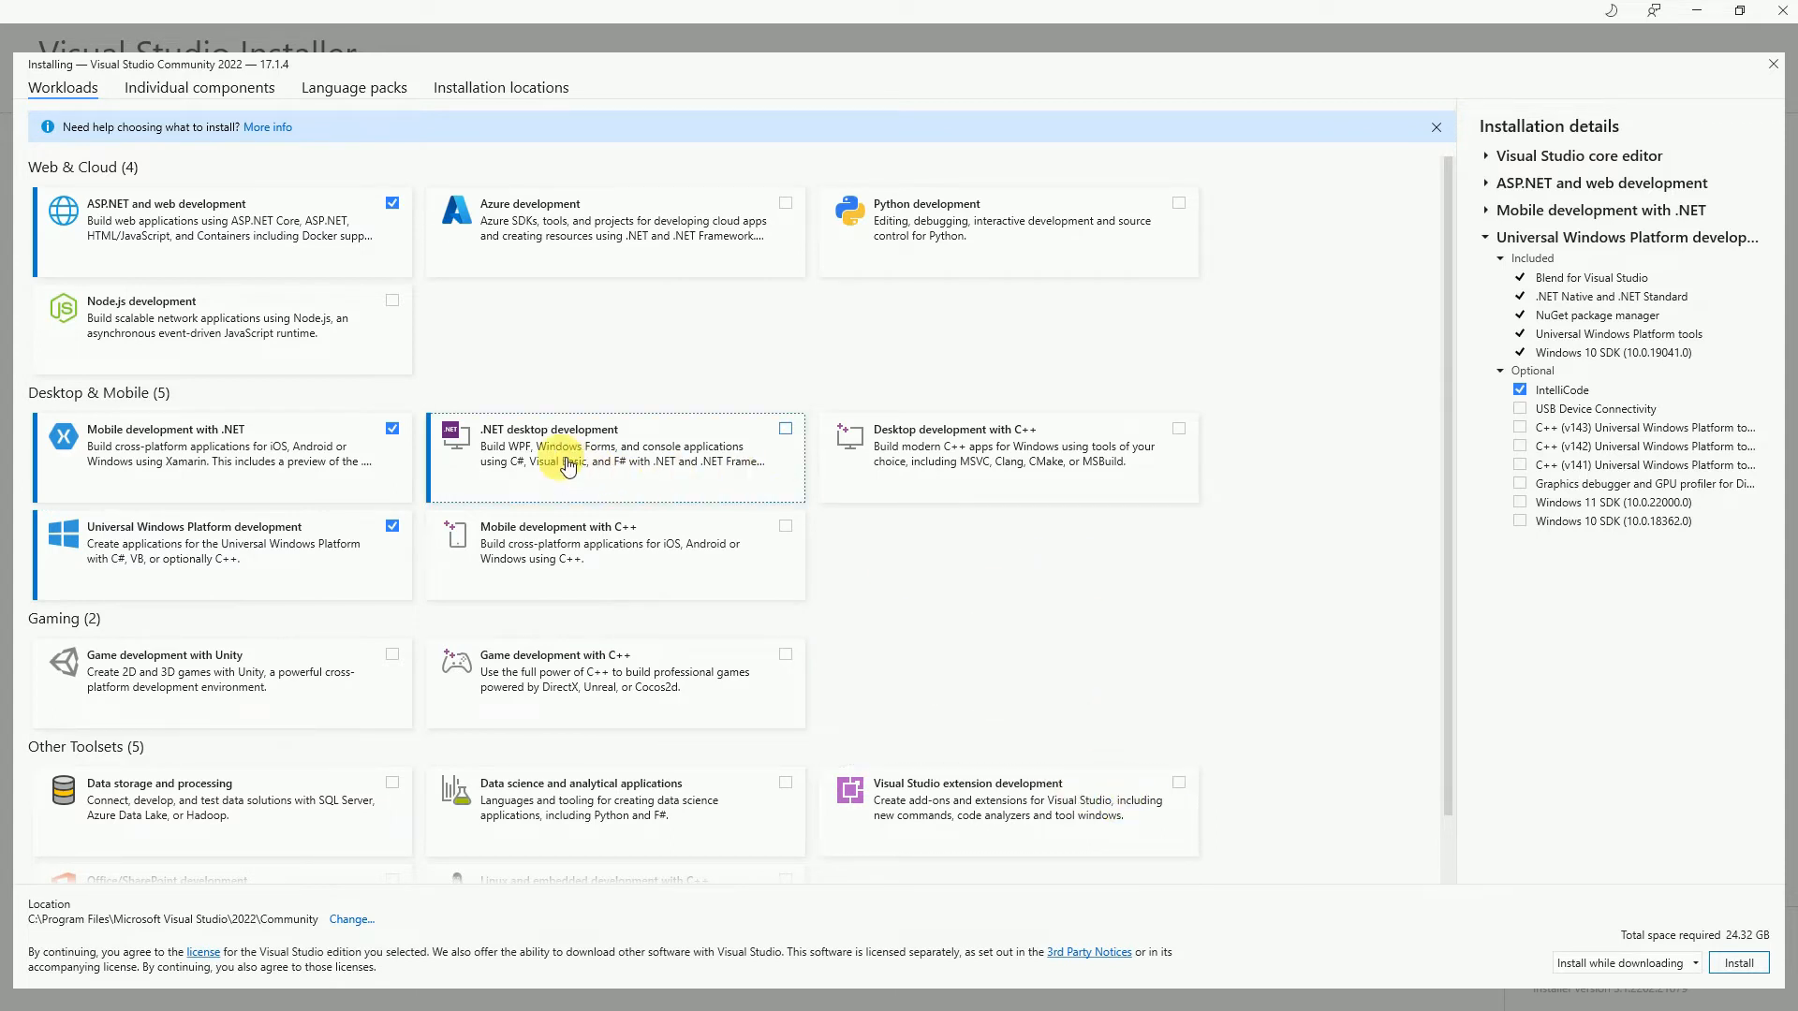
{"action": "left_click", "coordinate": [789, 438]}
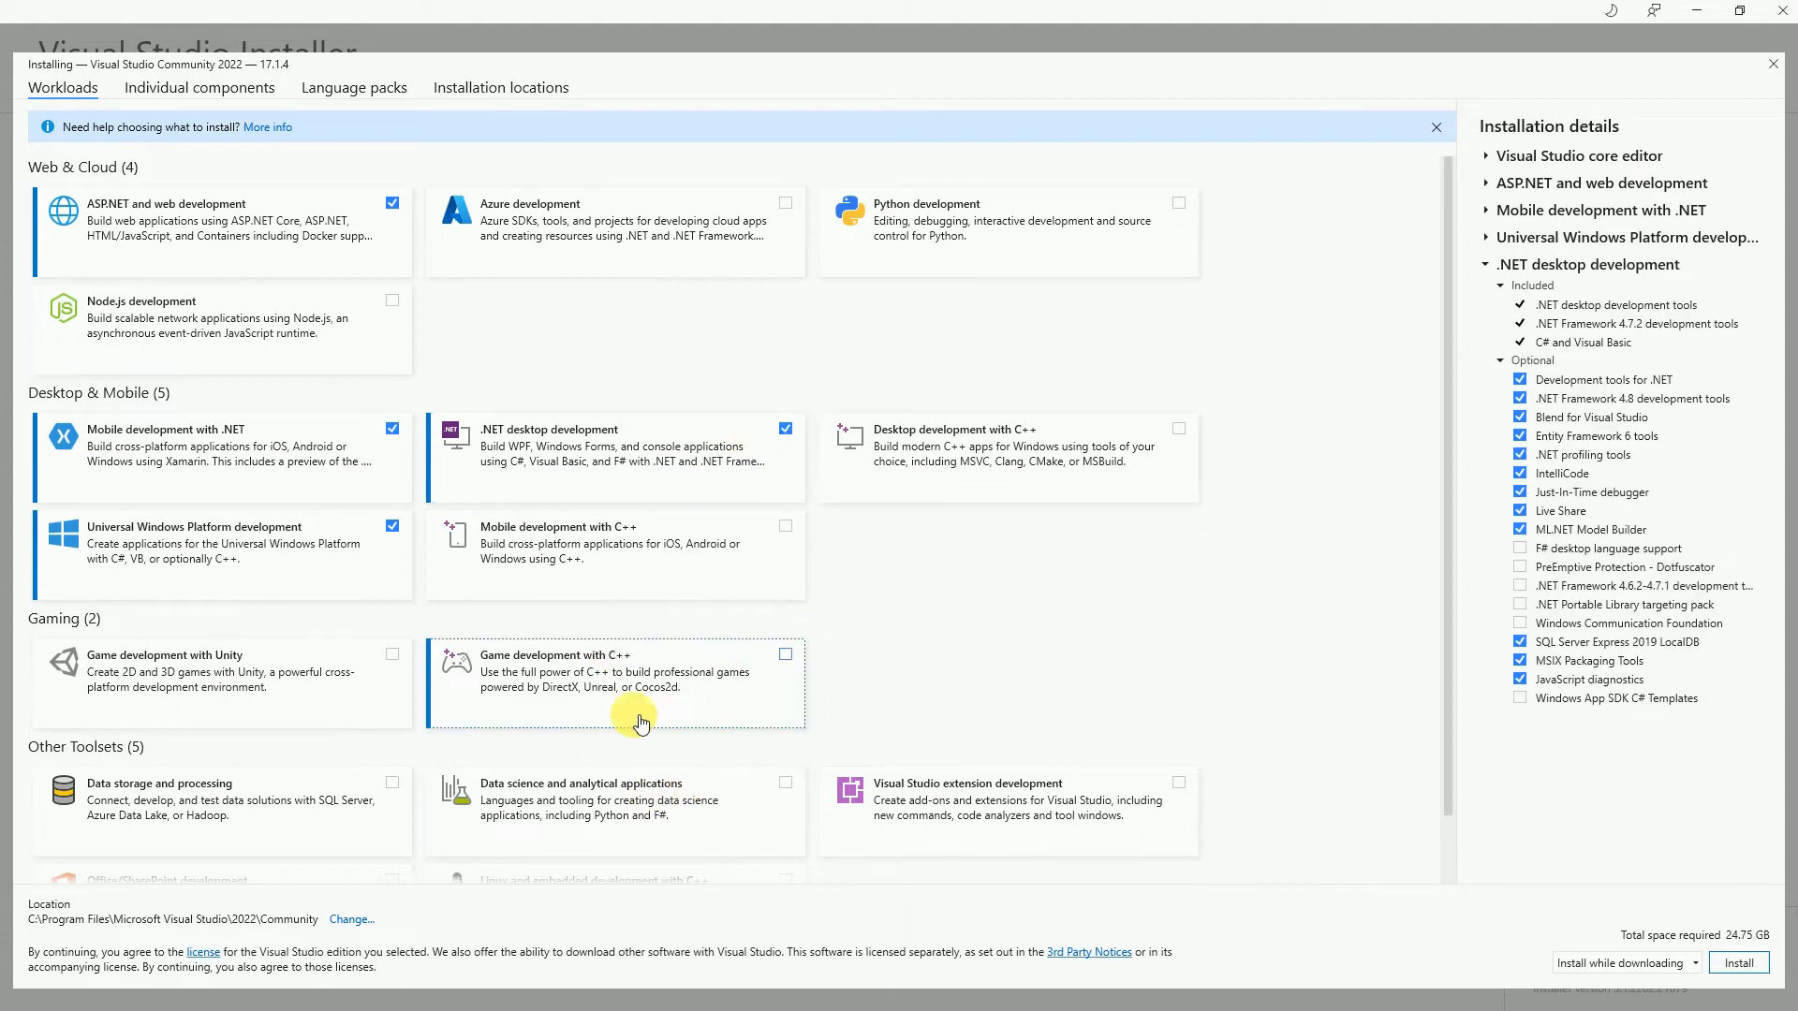
{"action": "scroll", "coordinate": [564, 749], "scroll_direction": "down", "scroll_amount": 1}
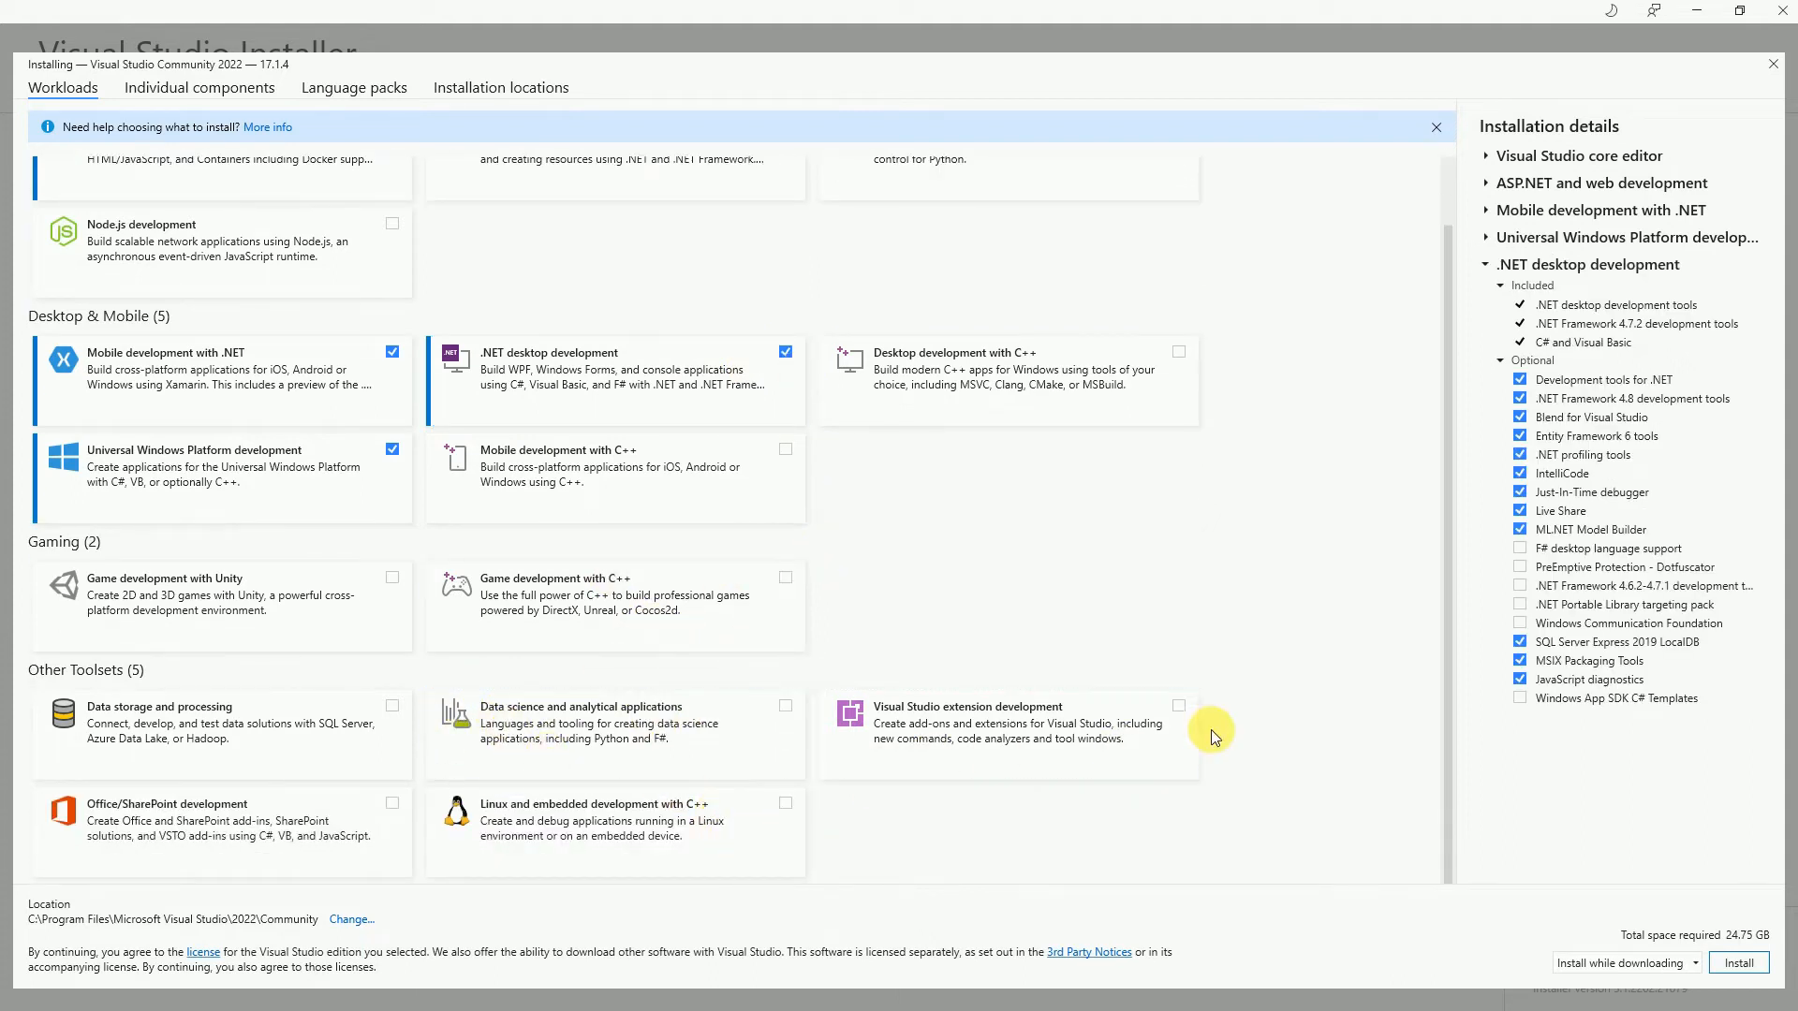
{"action": "scroll", "coordinate": [1238, 698], "scroll_direction": "up", "scroll_amount": 1}
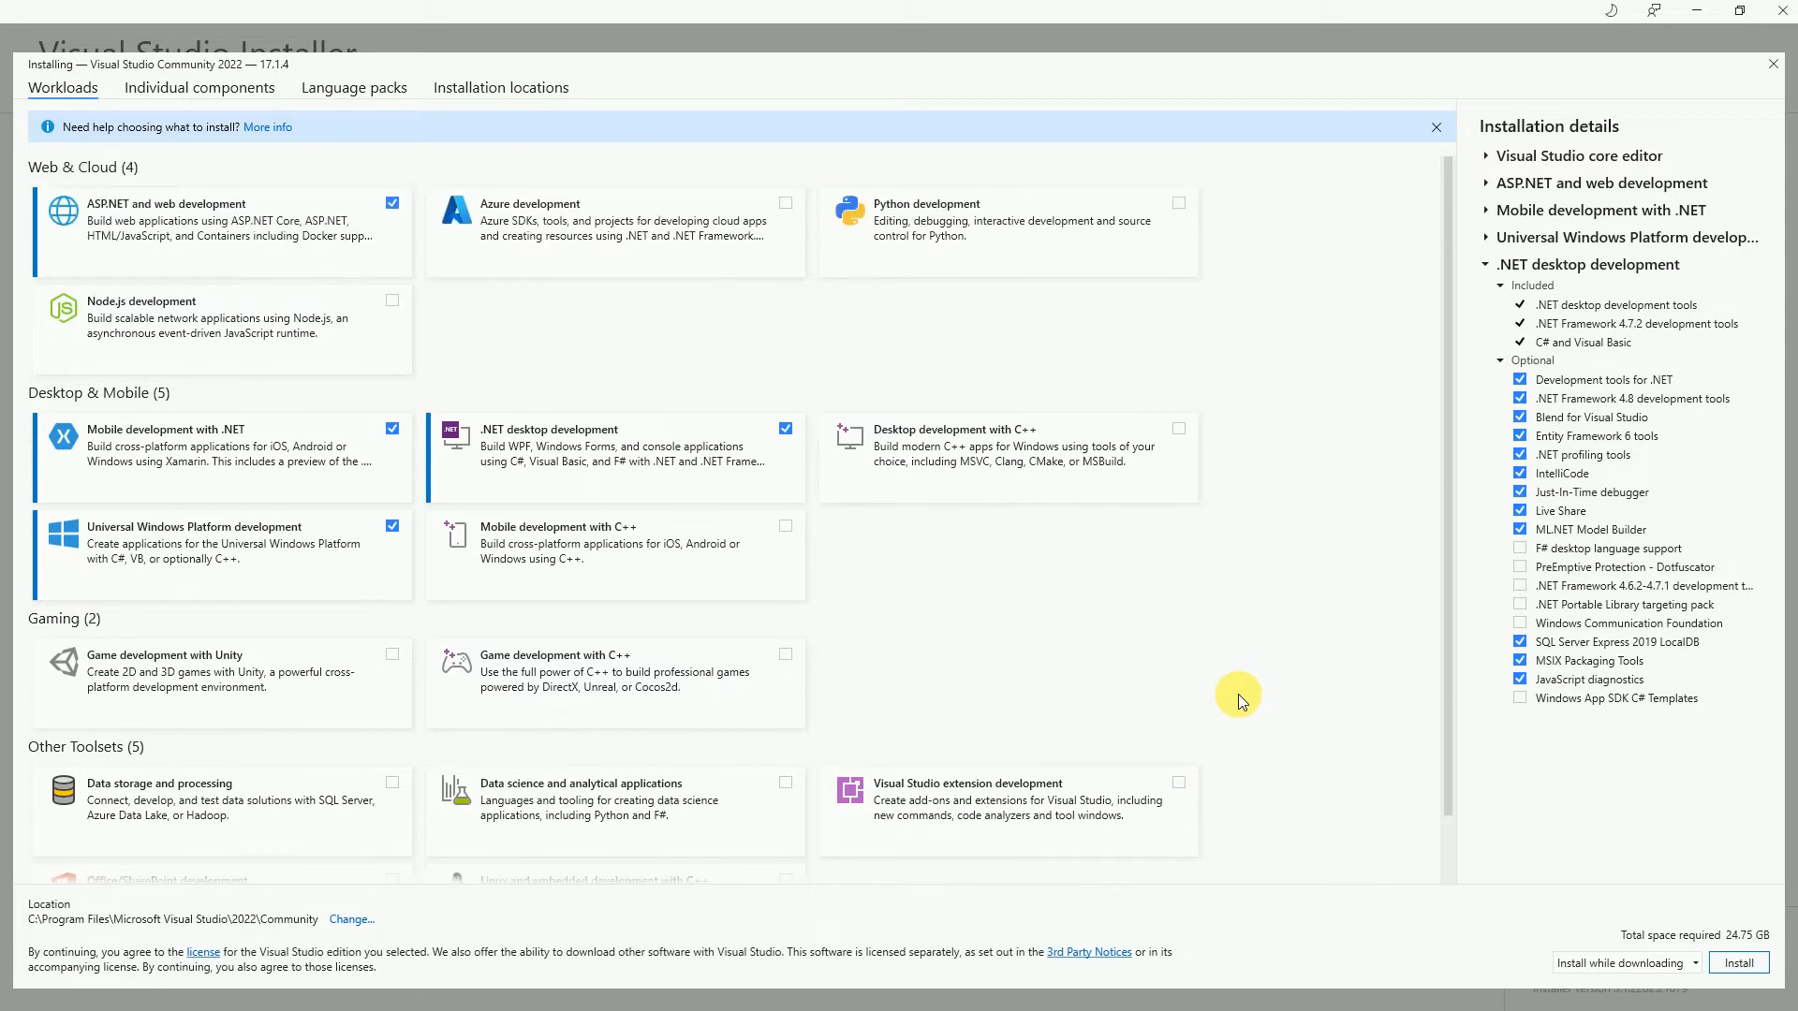
Select the individual components .NET 5.0 Runtime, Advanced ASP.NET features and .NET Framework 3.5 development tools
{"action": "left_click", "coordinate": [184, 97]}
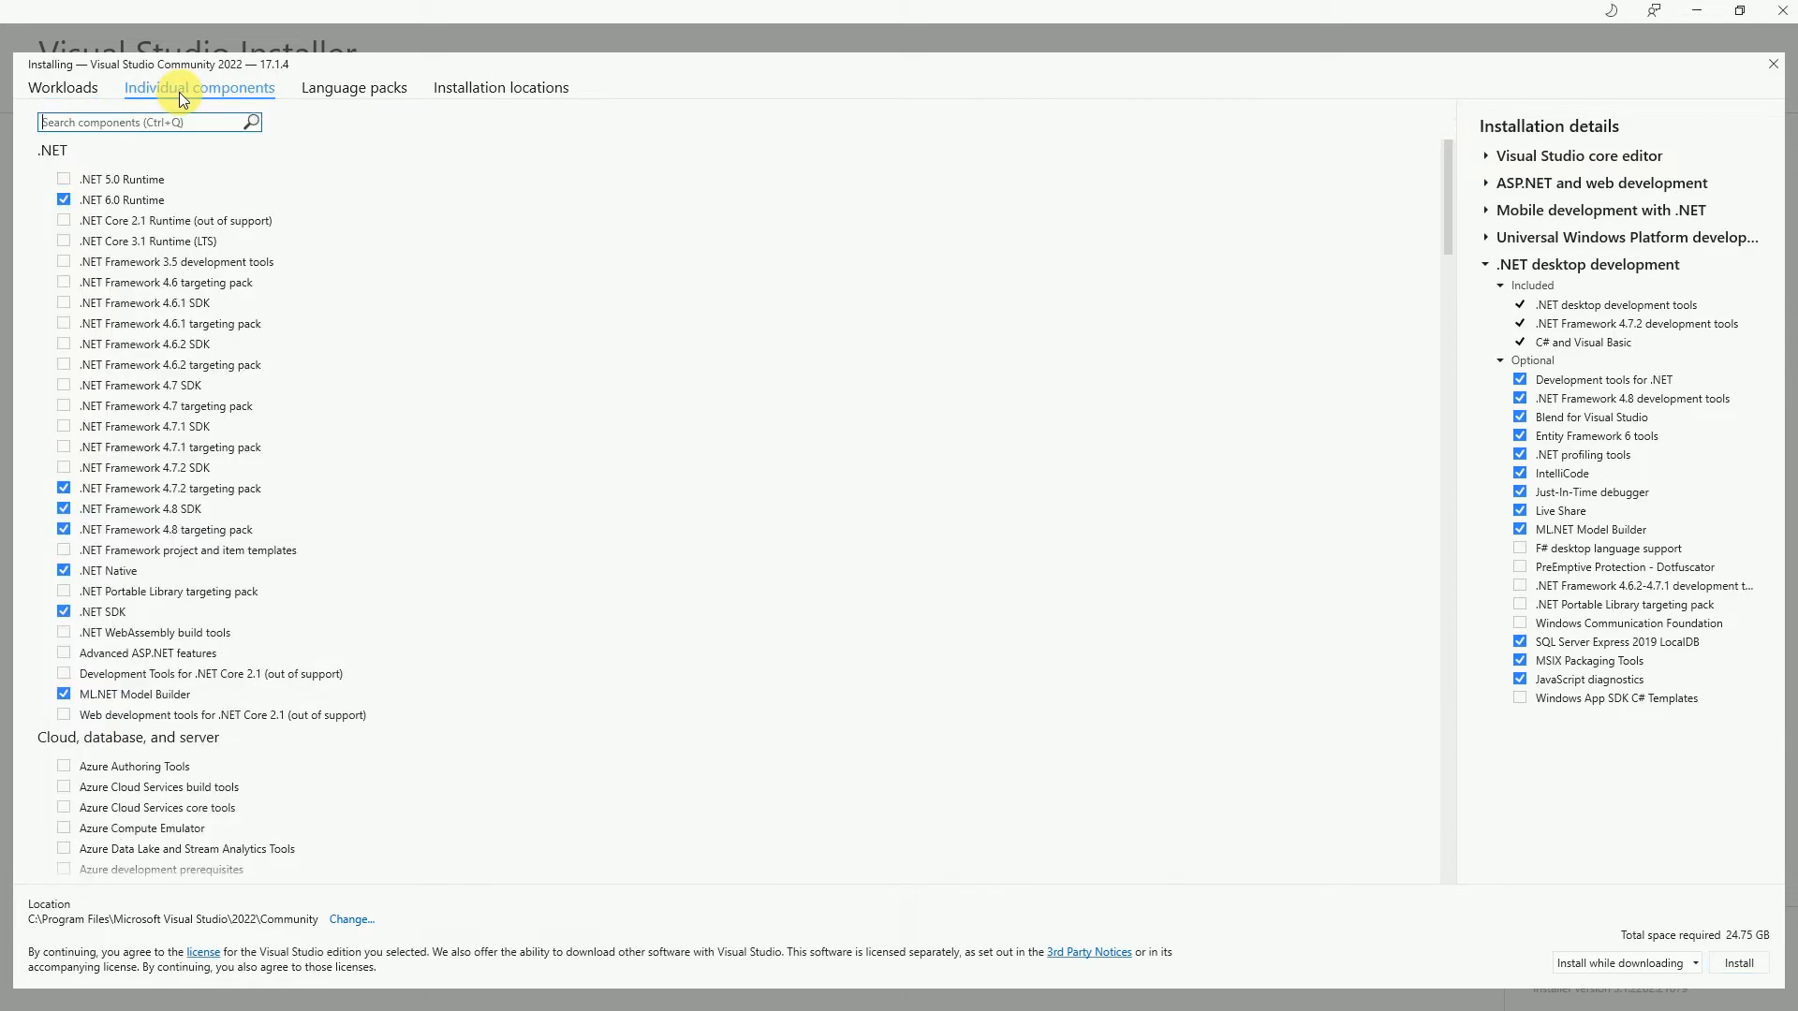
{"action": "left_click", "coordinate": [62, 180]}
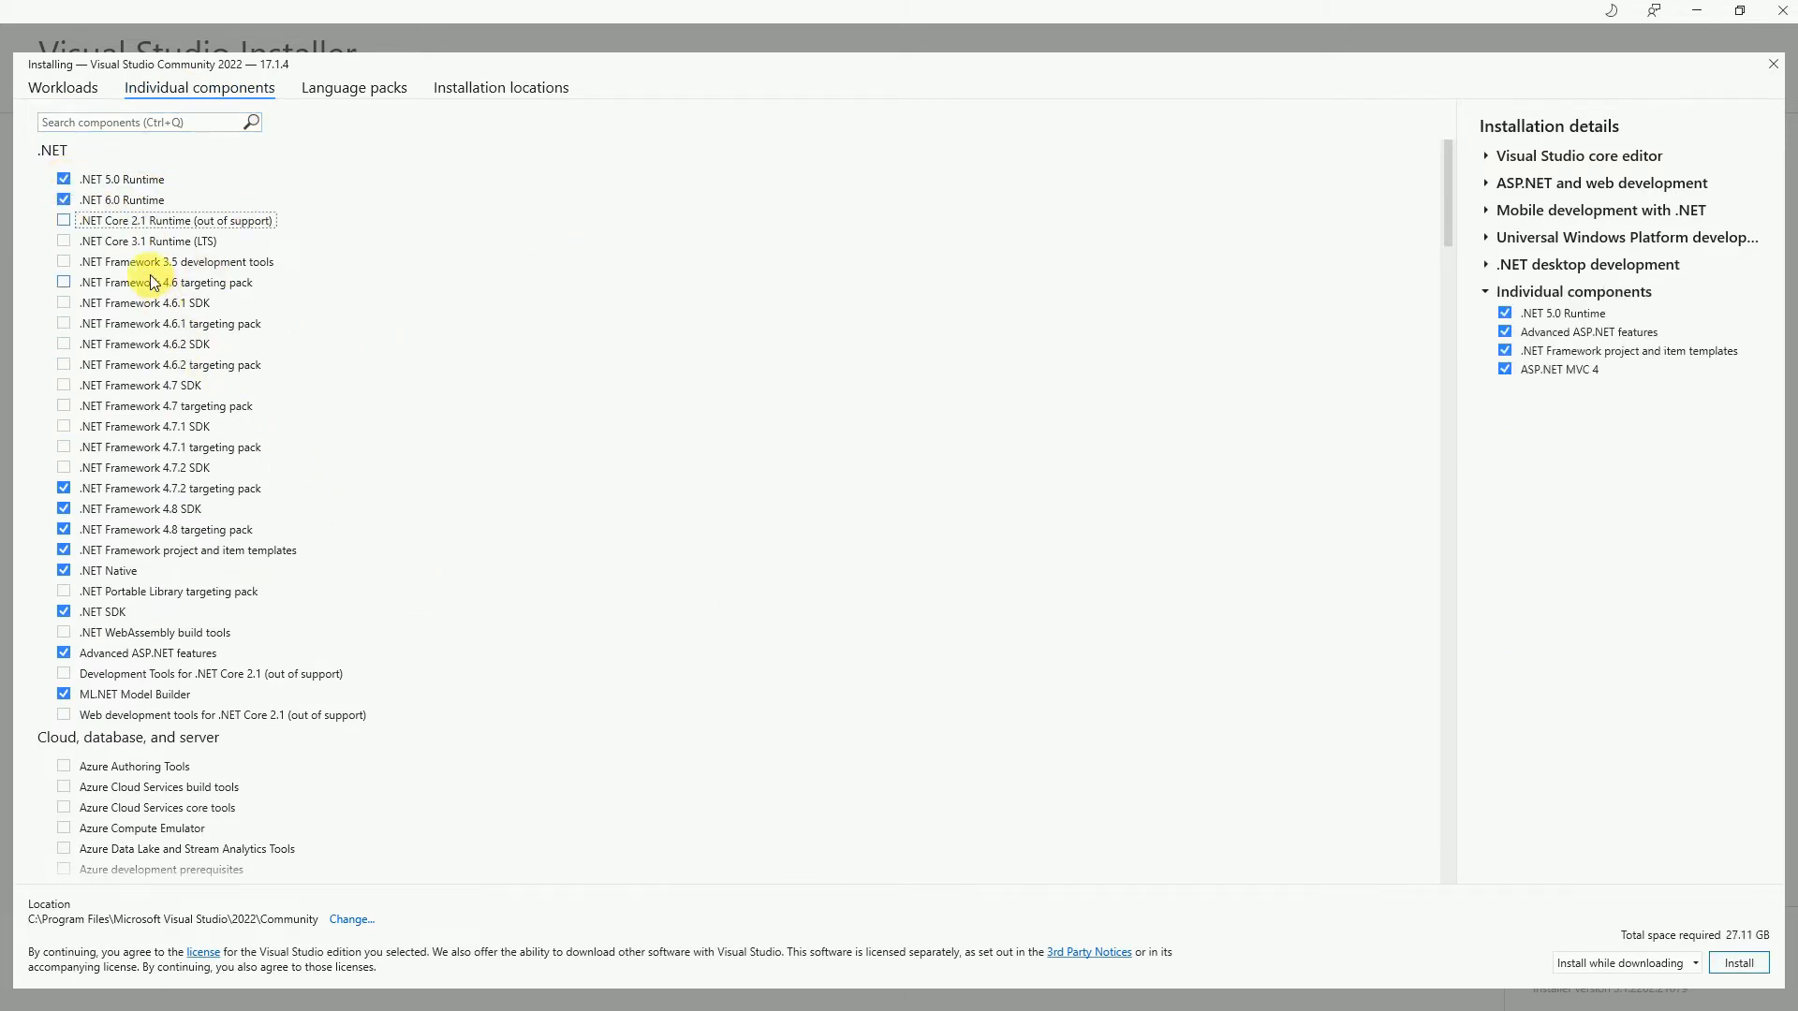
{"action": "left_click", "coordinate": [61, 262]}
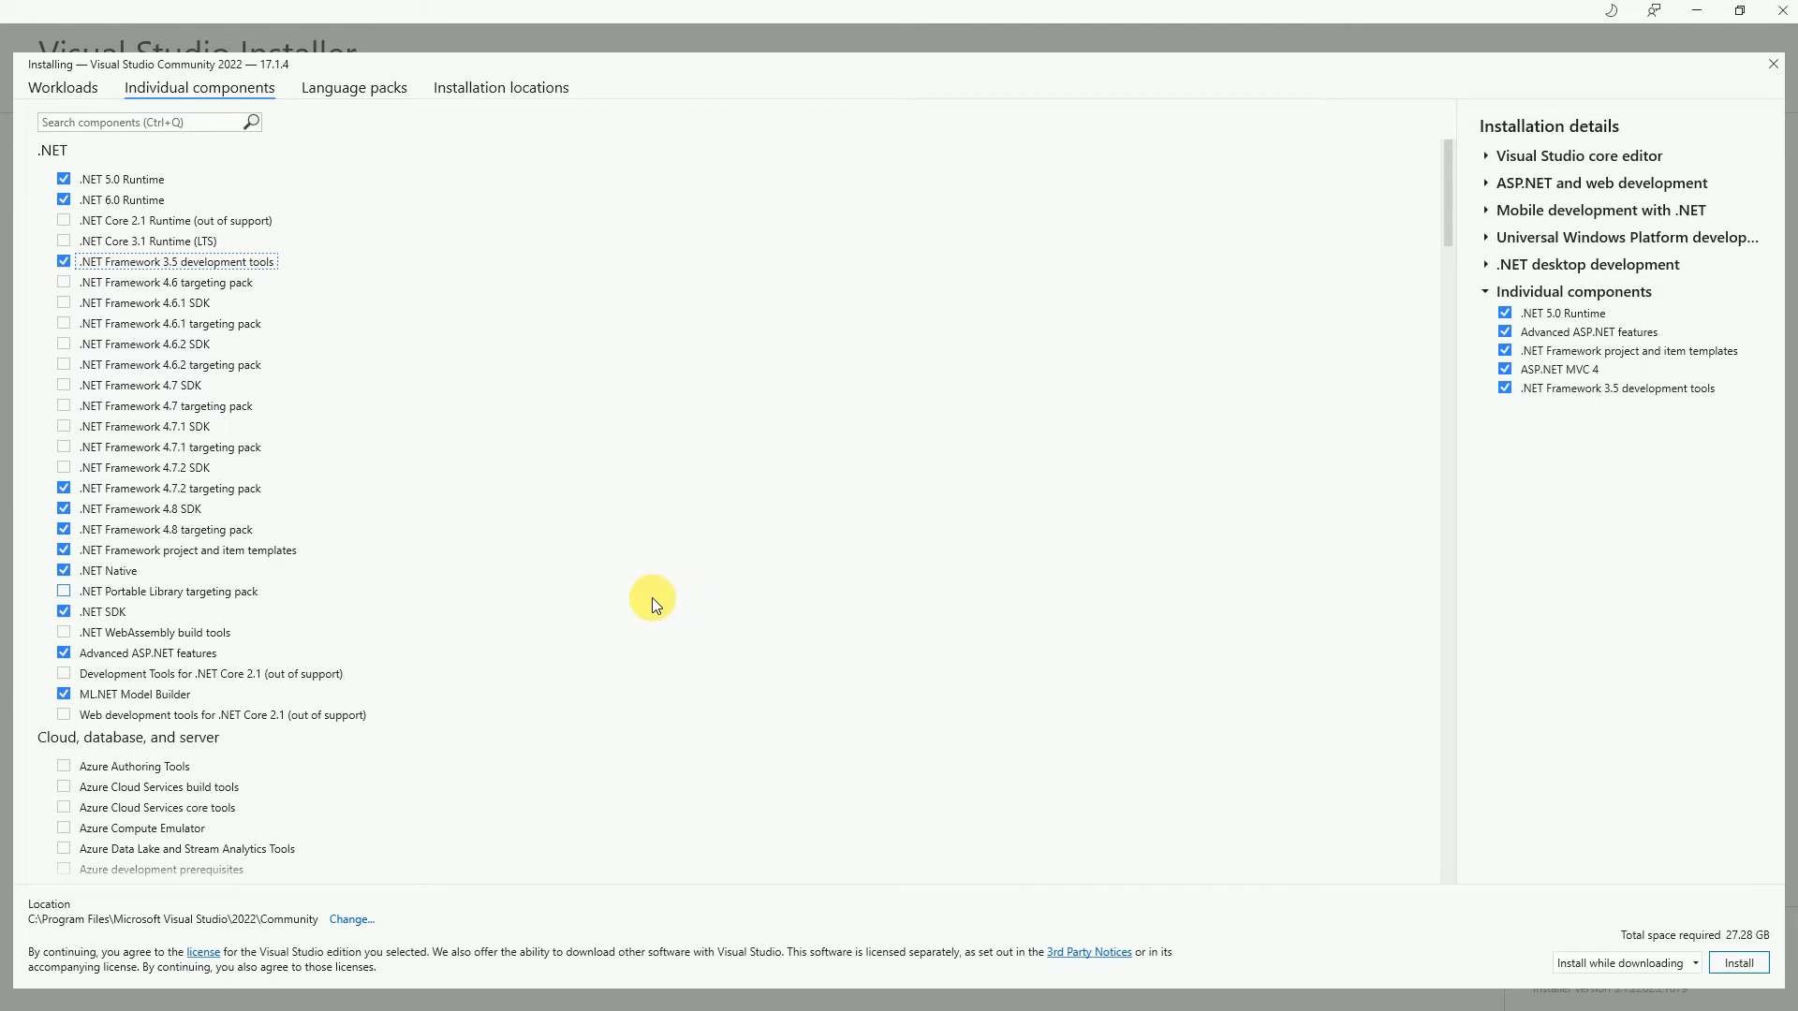
{"action": "scroll", "coordinate": [652, 604], "scroll_direction": "down", "scroll_amount": 4}
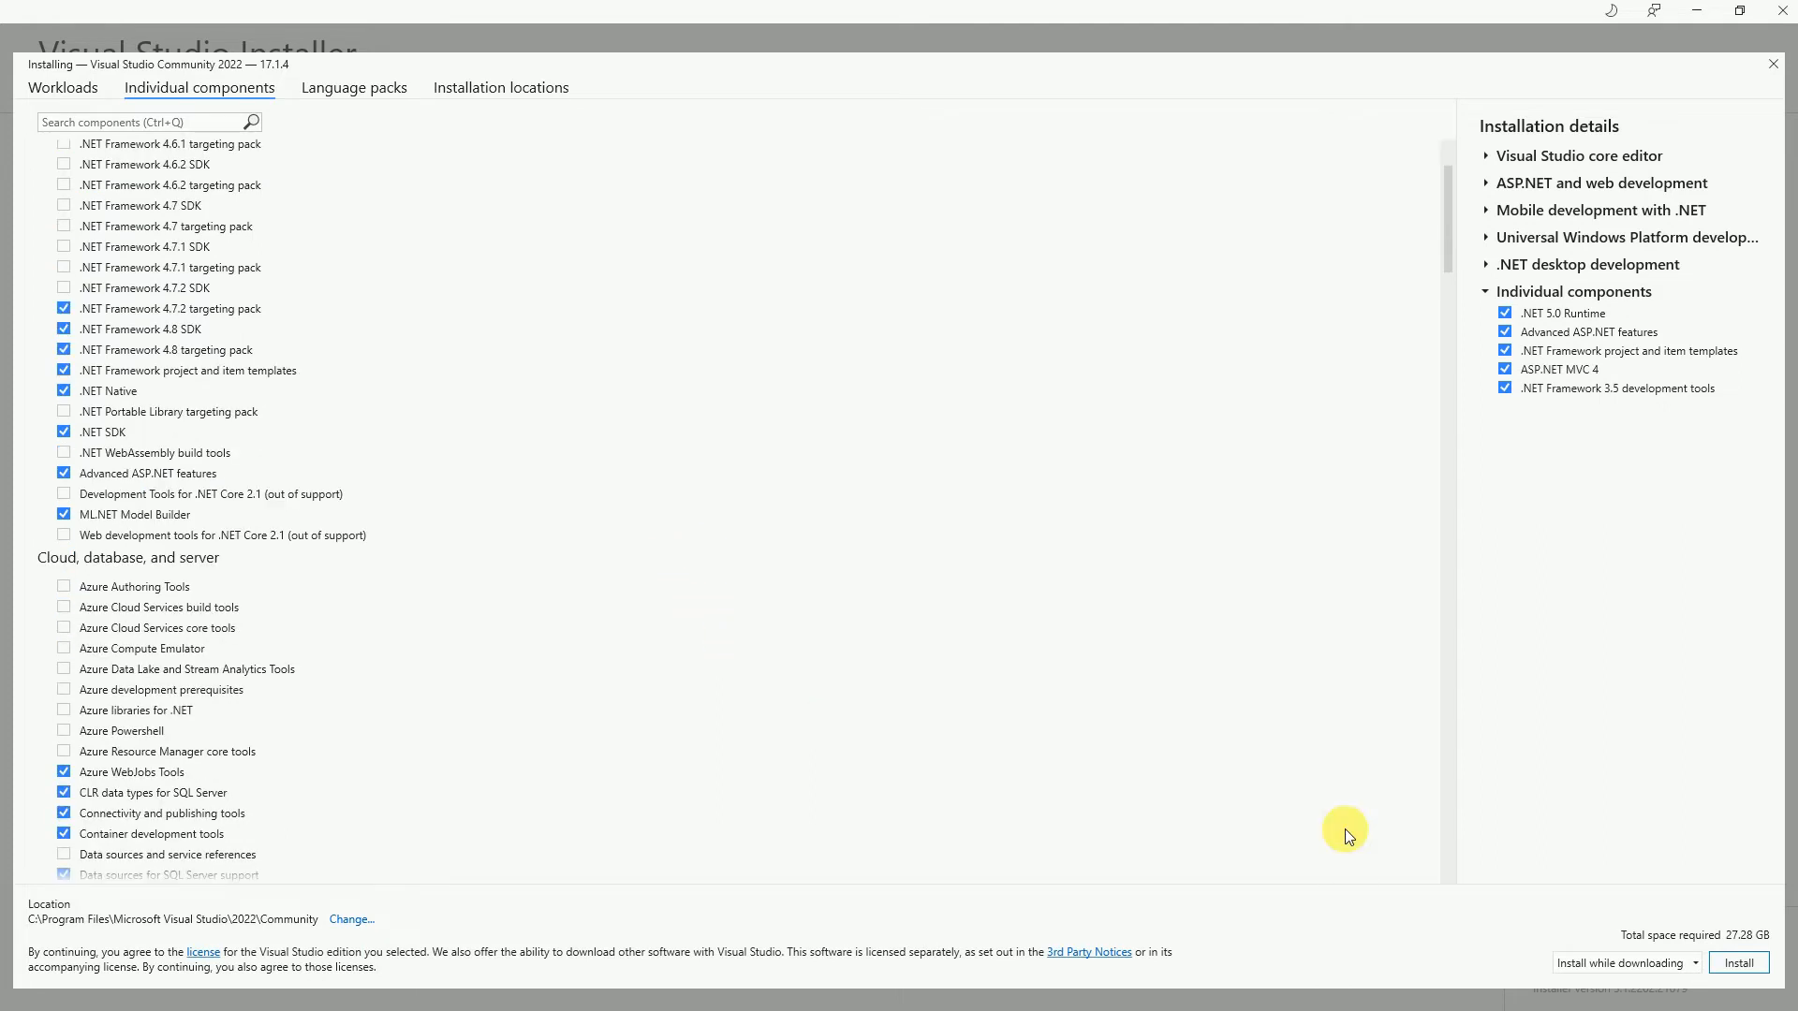
Choose the "Install while downloading" option, start the installation and continue past the unsupported operating system notice
{"action": "left_click", "coordinate": [1688, 965]}
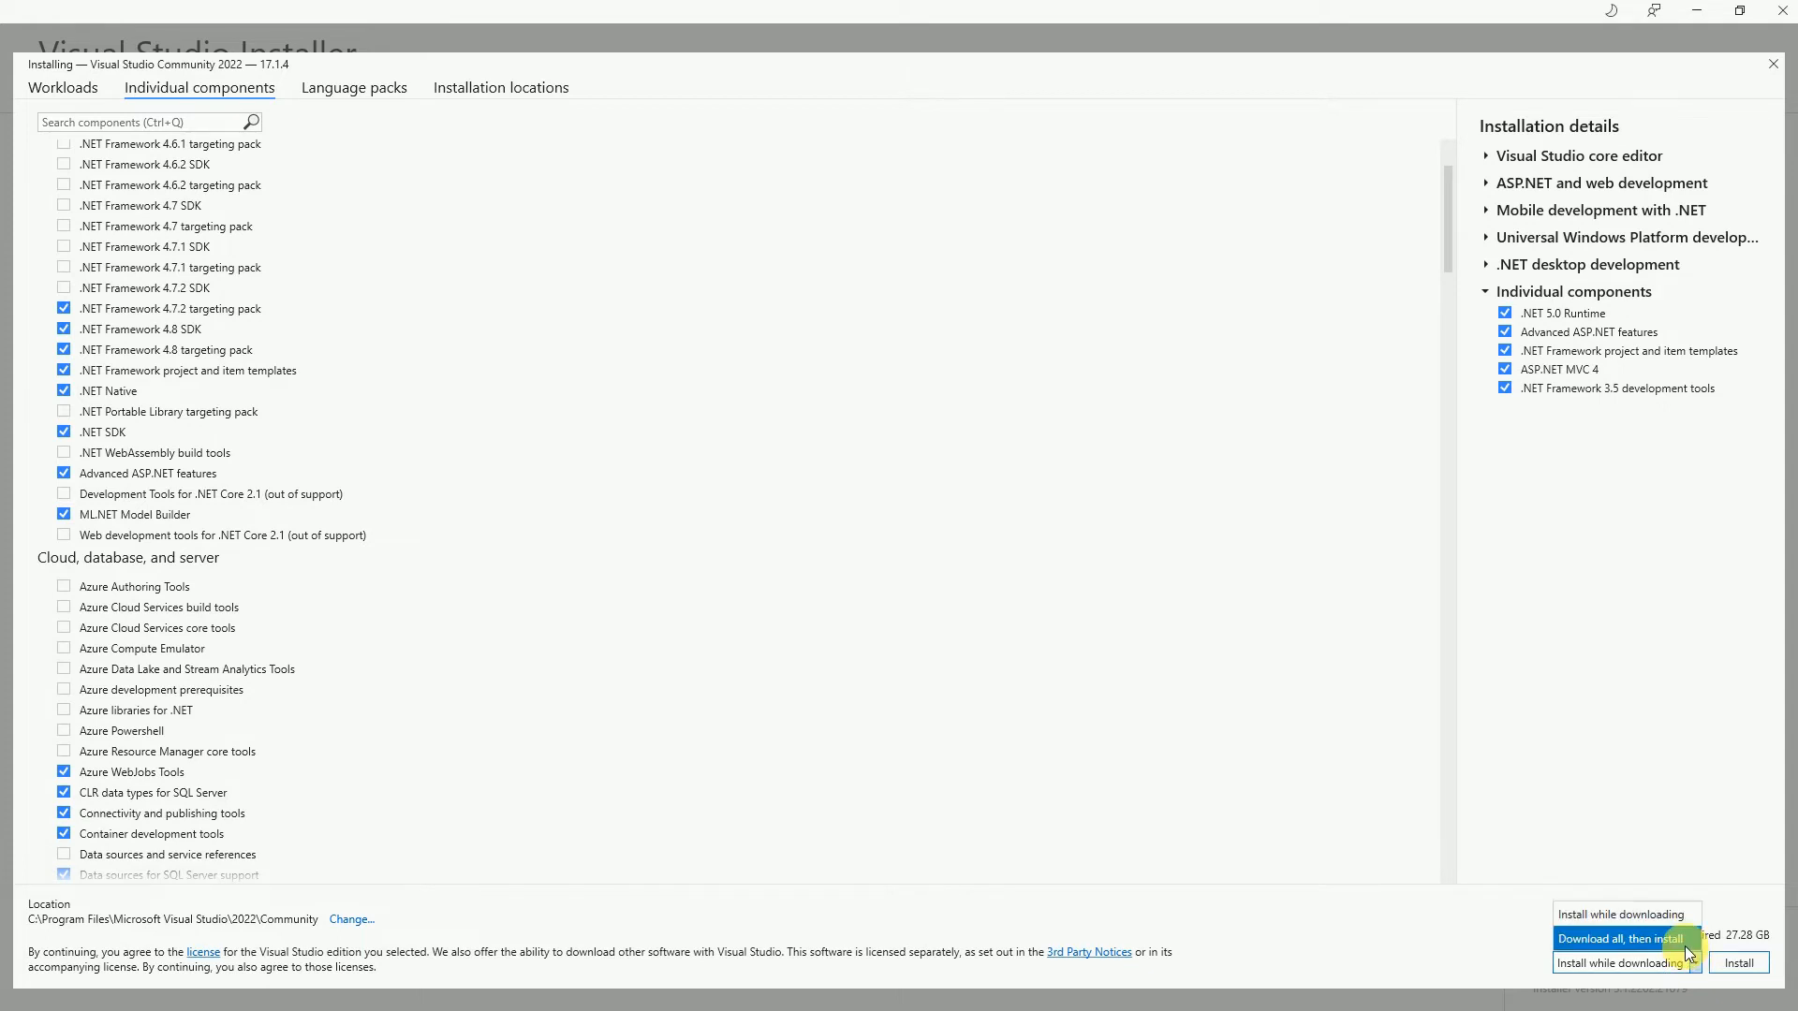
{"action": "left_click", "coordinate": [1644, 914]}
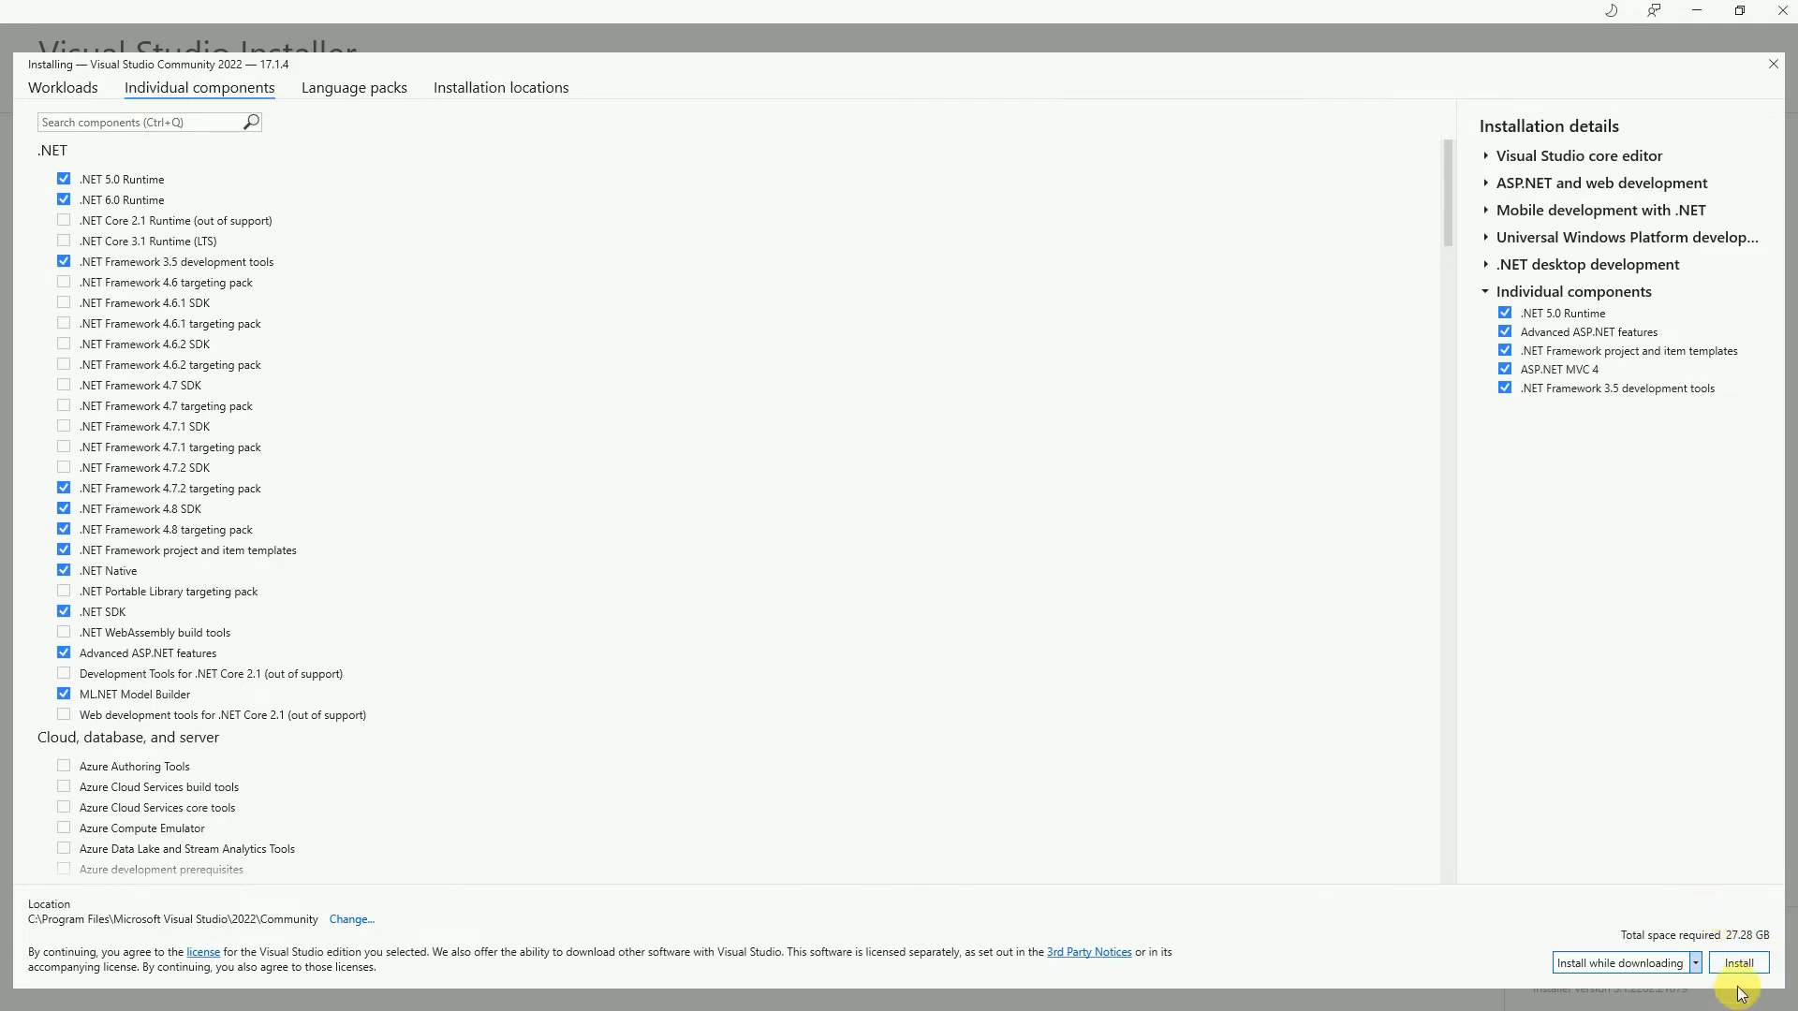
{"action": "left_click", "coordinate": [1693, 965]}
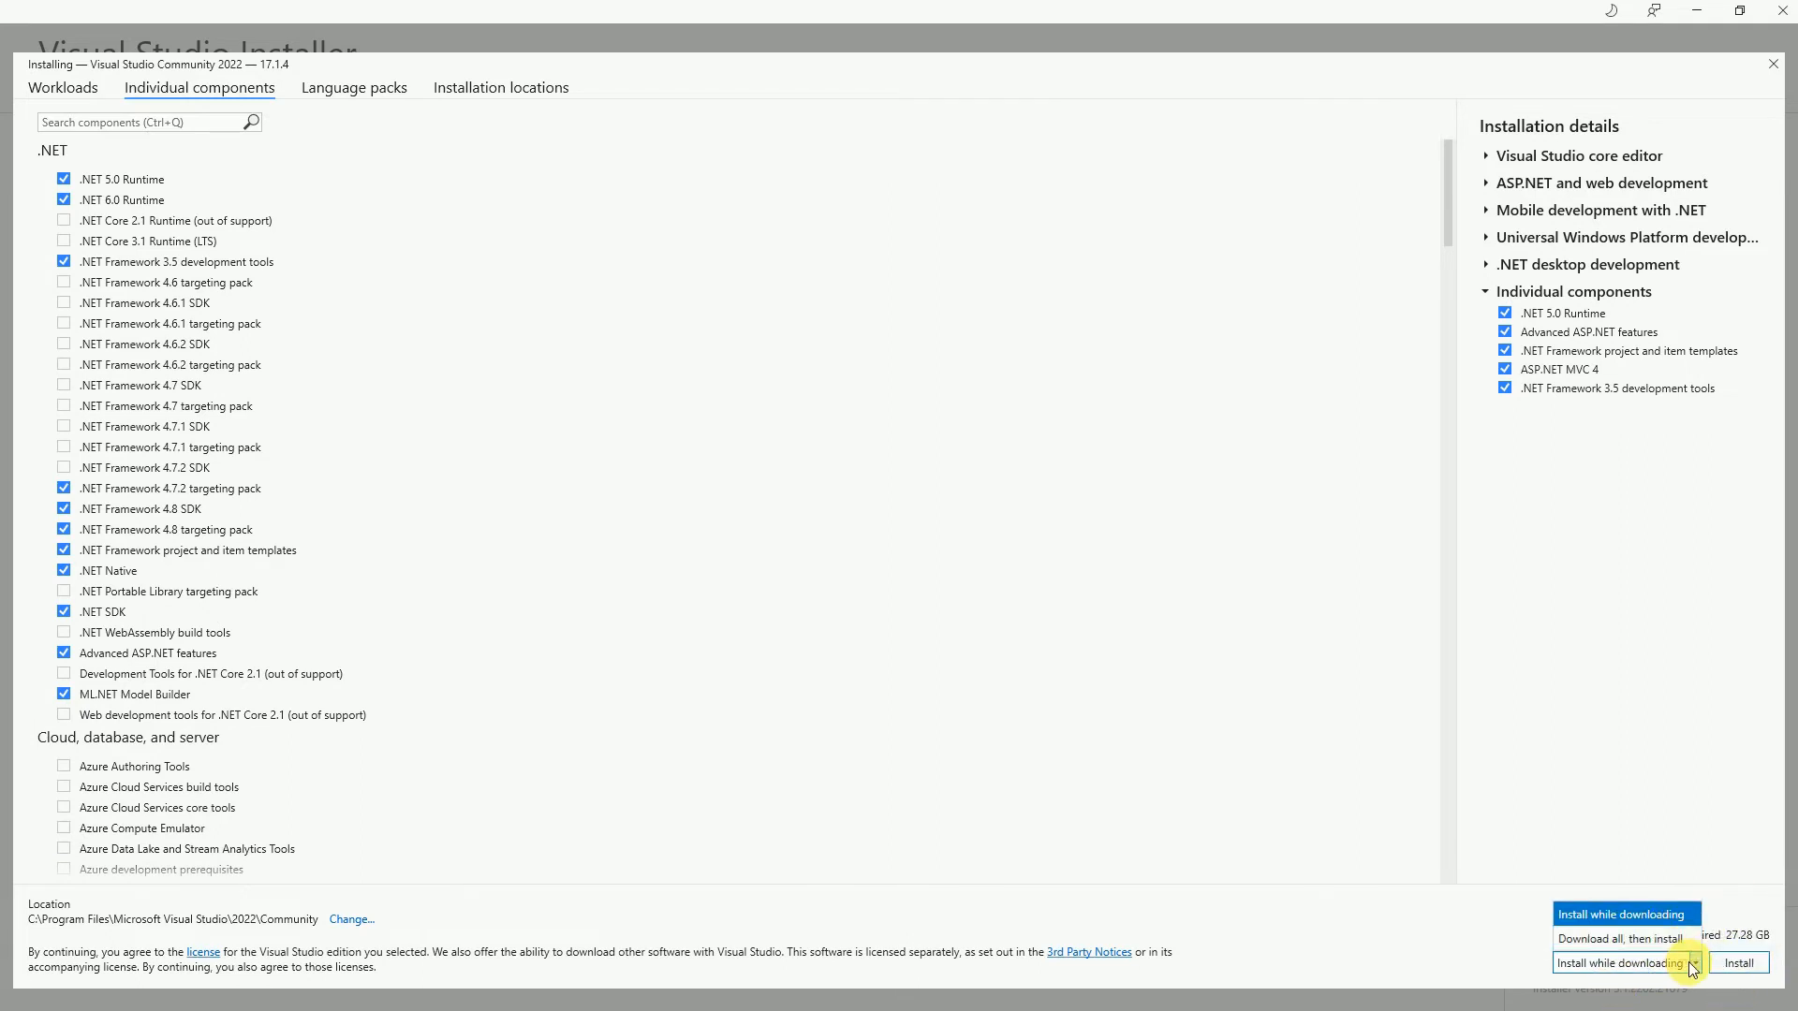
{"action": "left_click", "coordinate": [1665, 920]}
{"action": "left_click", "coordinate": [1743, 965]}
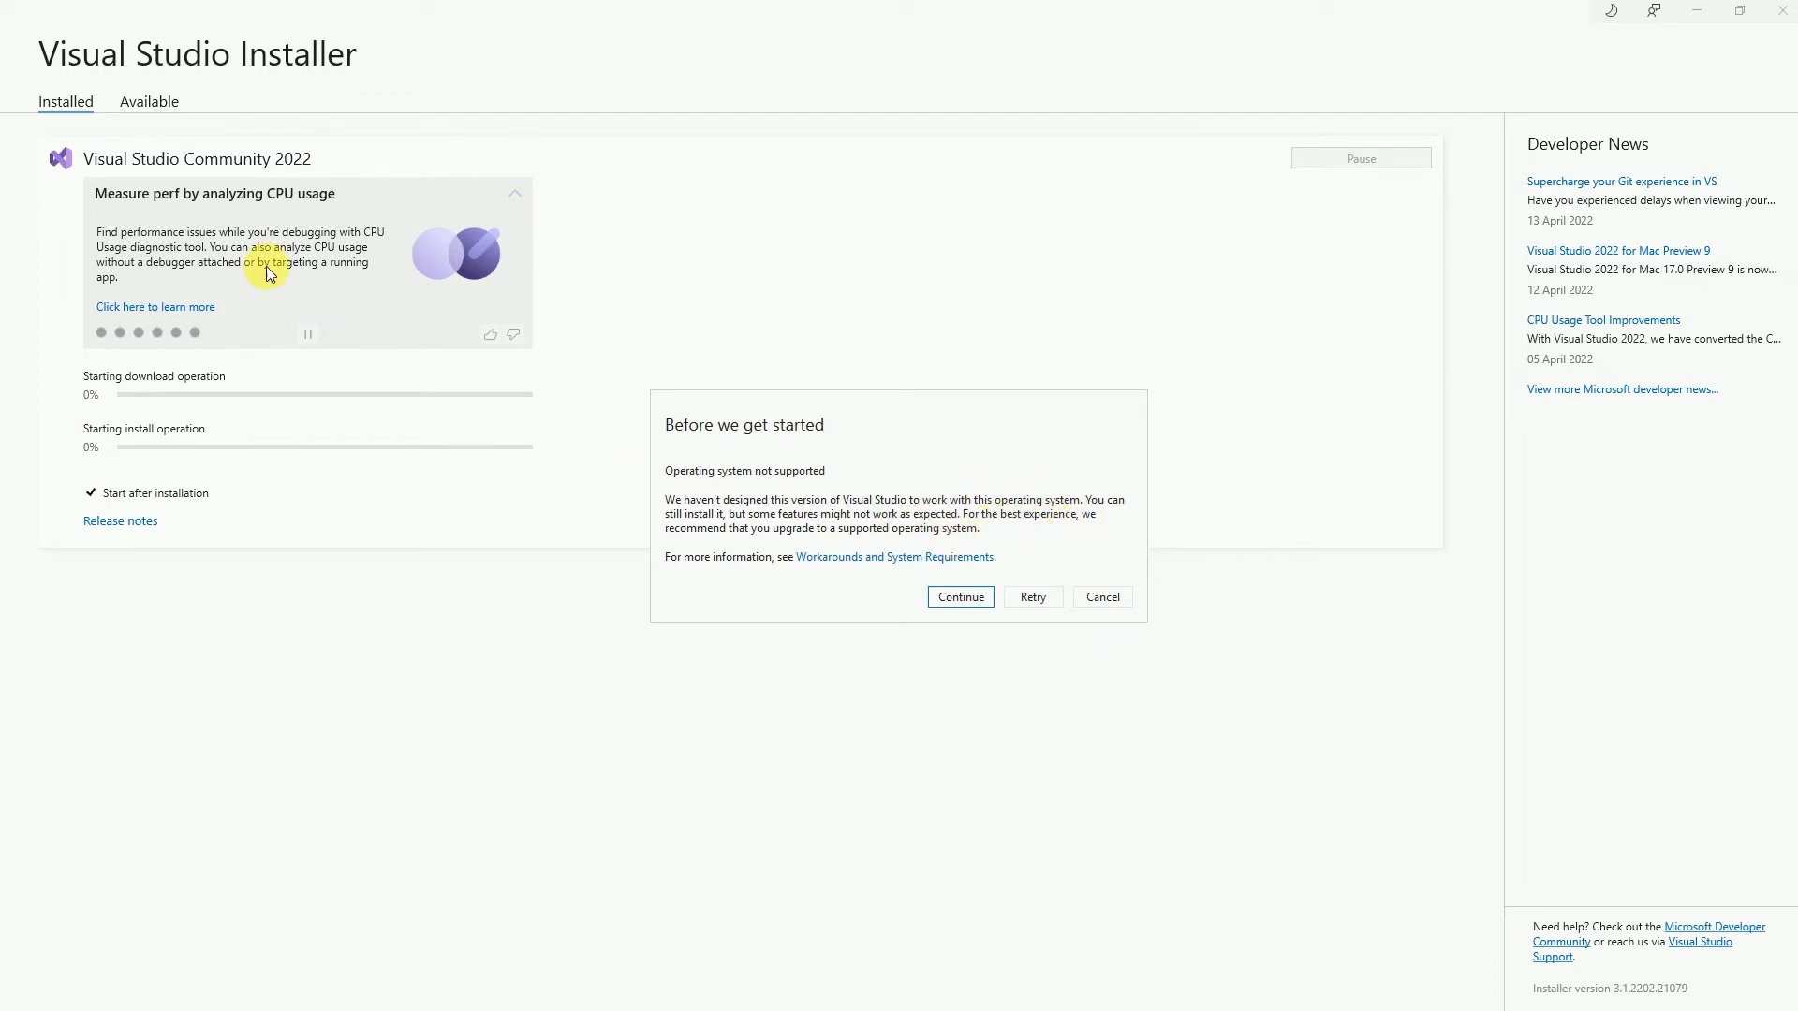
{"action": "left_click", "coordinate": [959, 602]}
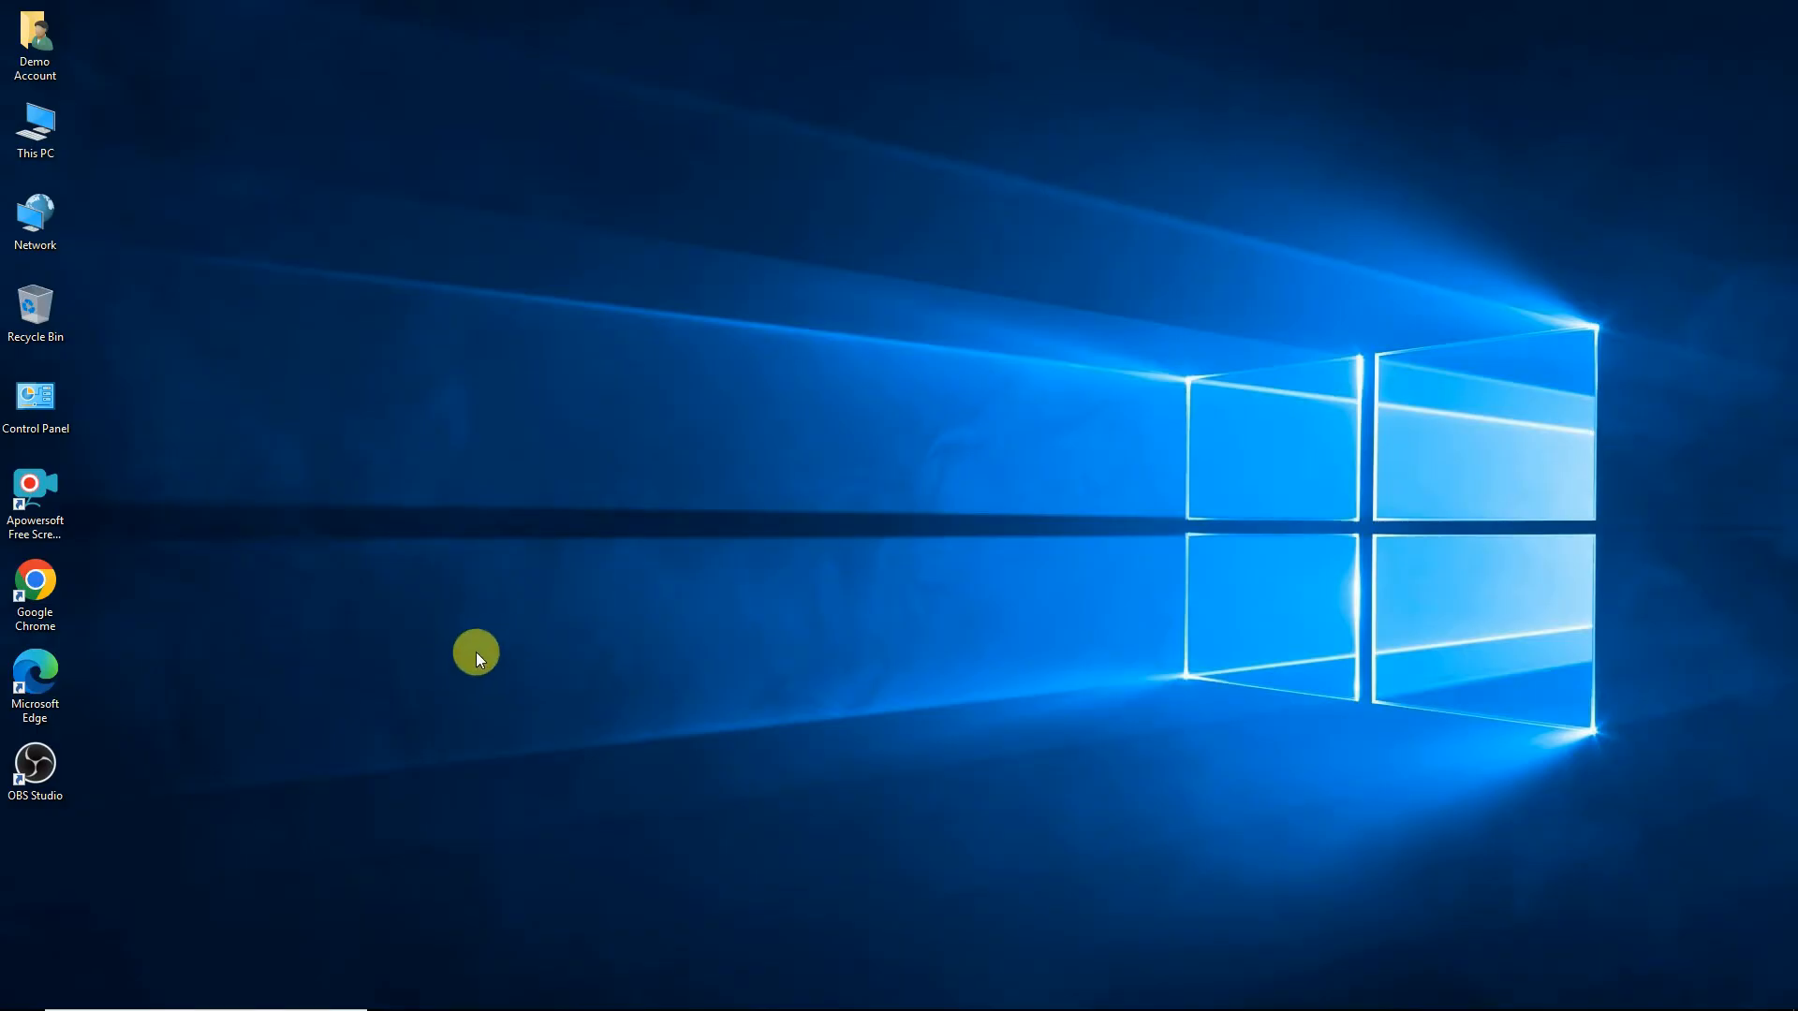
Search Windows for "visual" and launch the Visual Studio 2022 desktop app
{"action": "key", "text": "super"}
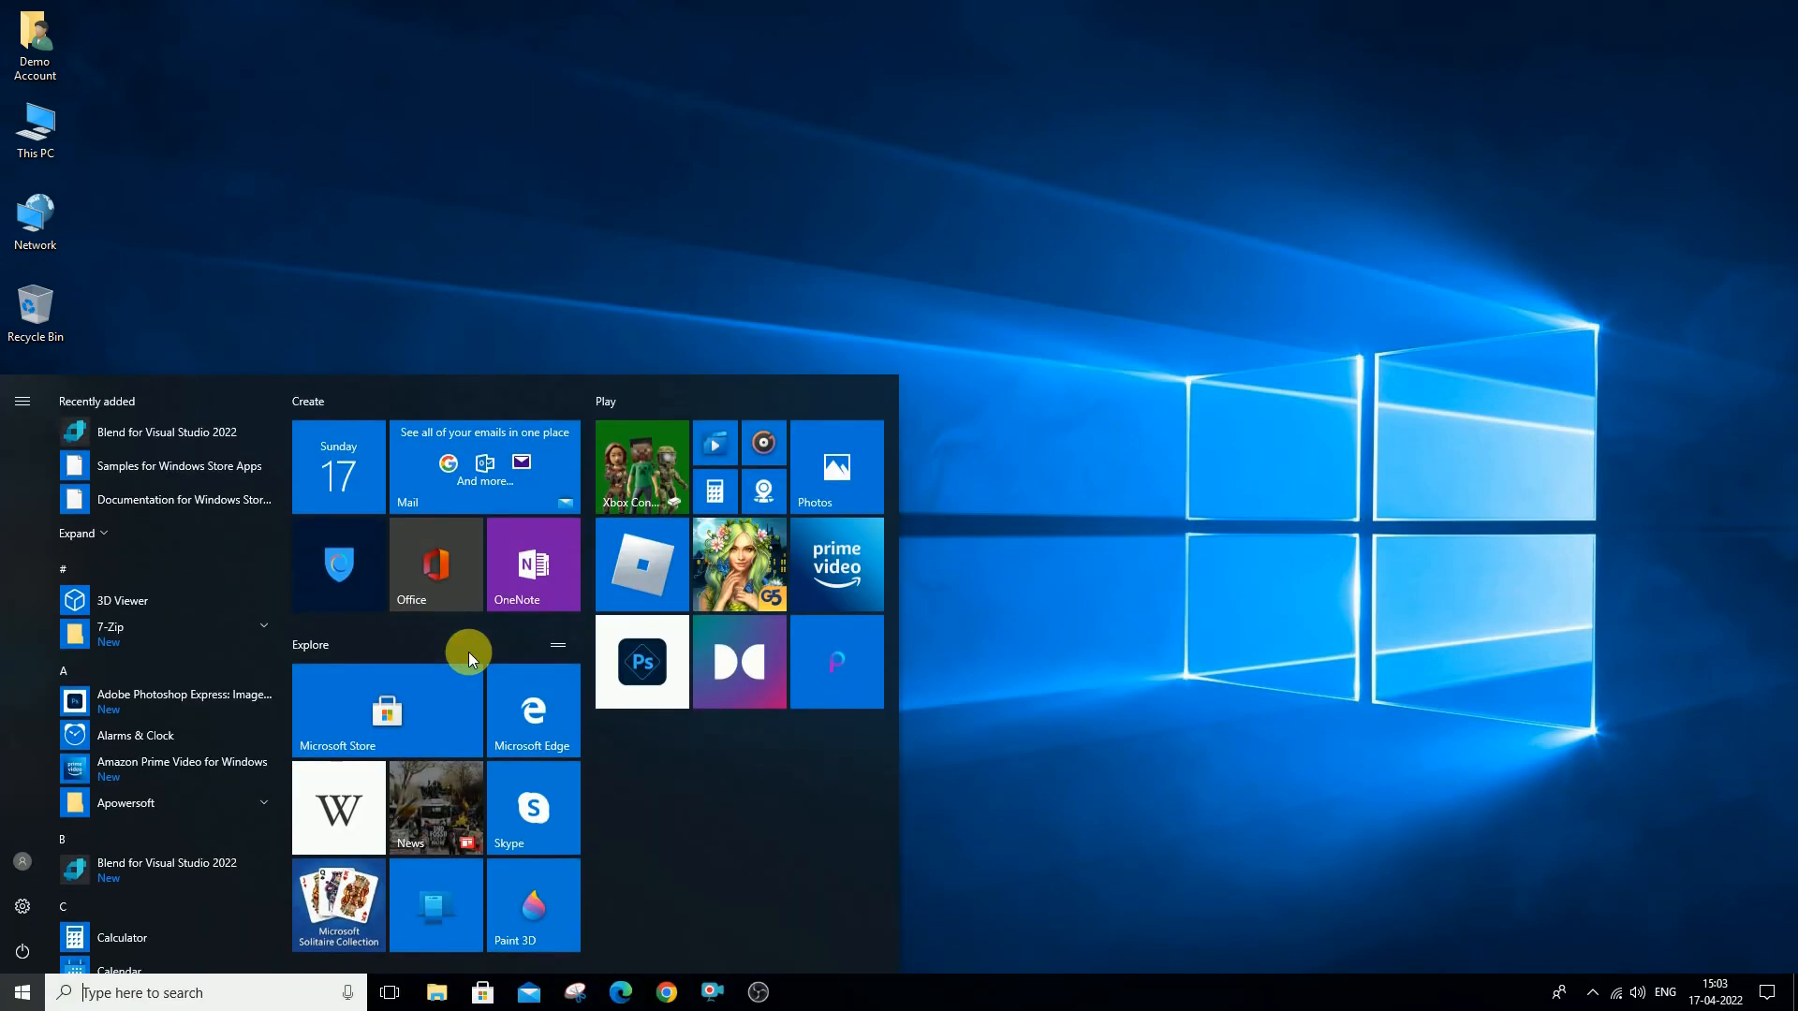
{"action": "type", "text": "vi"}
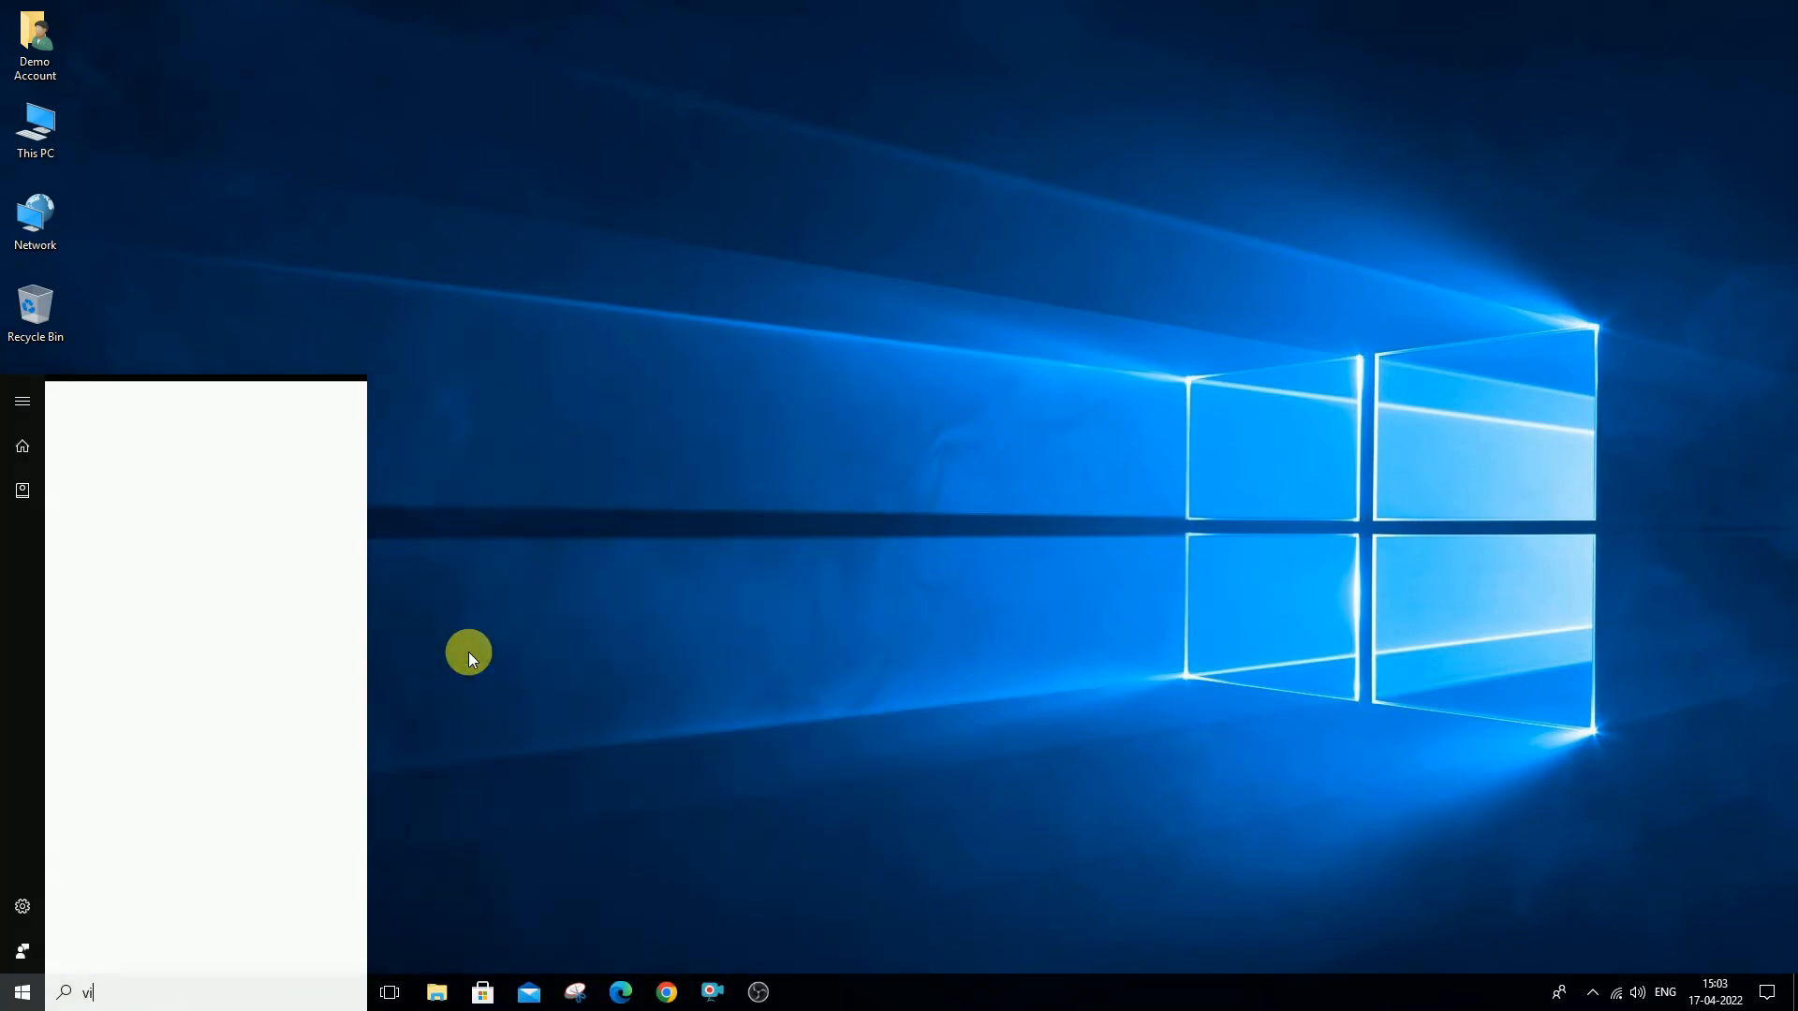
{"action": "type", "text": "sual"}
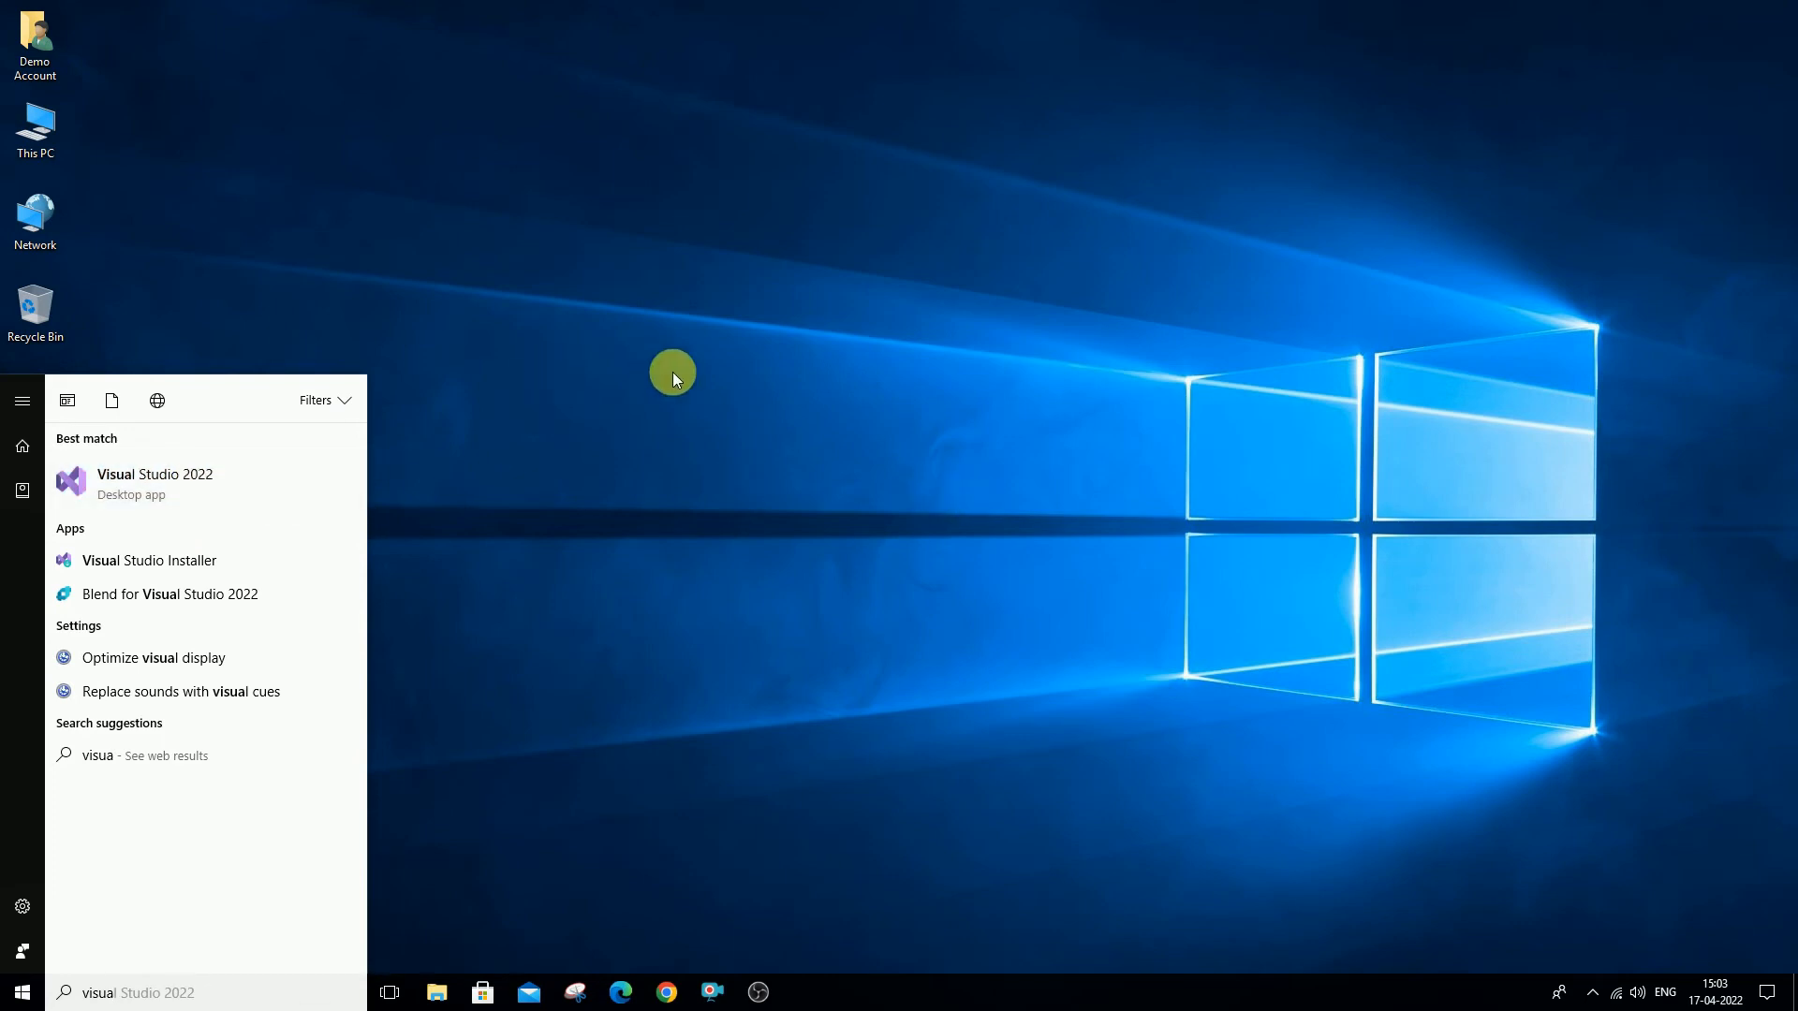
{"action": "key", "text": "Return"}
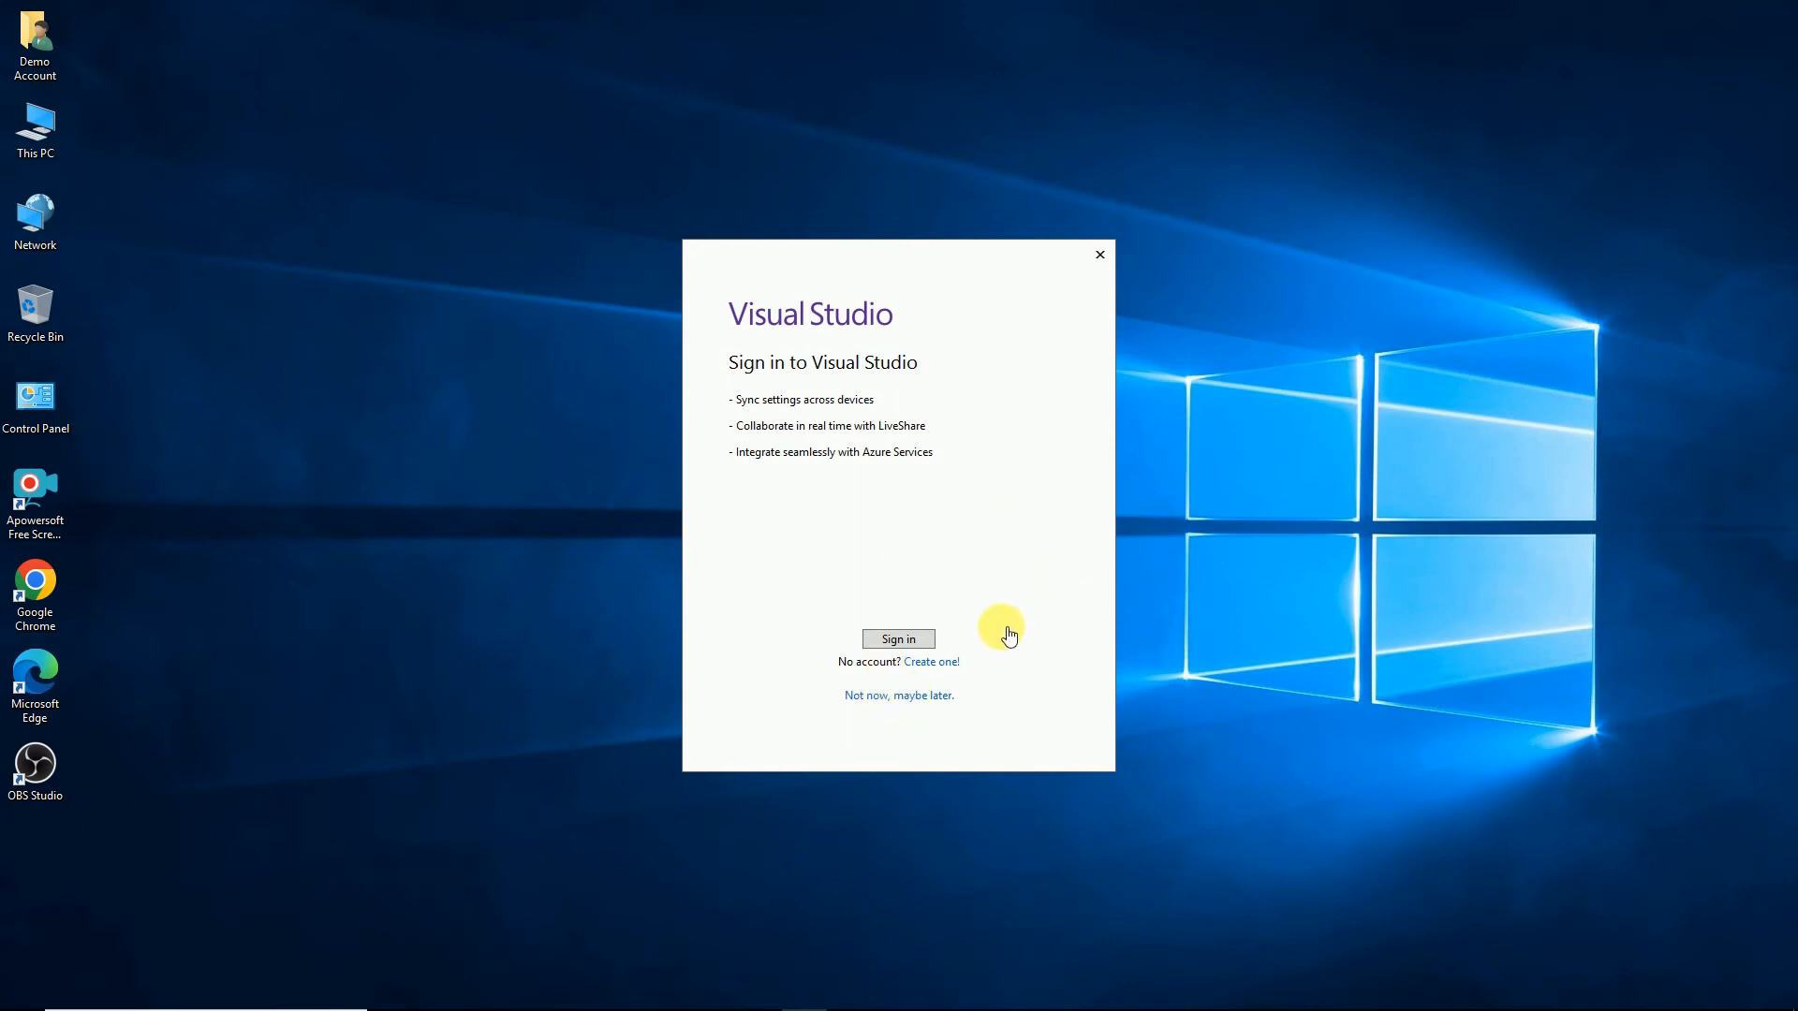
Sign in to Visual Studio, start it with the Blue color theme and maximize the start window, opening the Create a new project page
{"action": "left_click", "coordinate": [931, 639]}
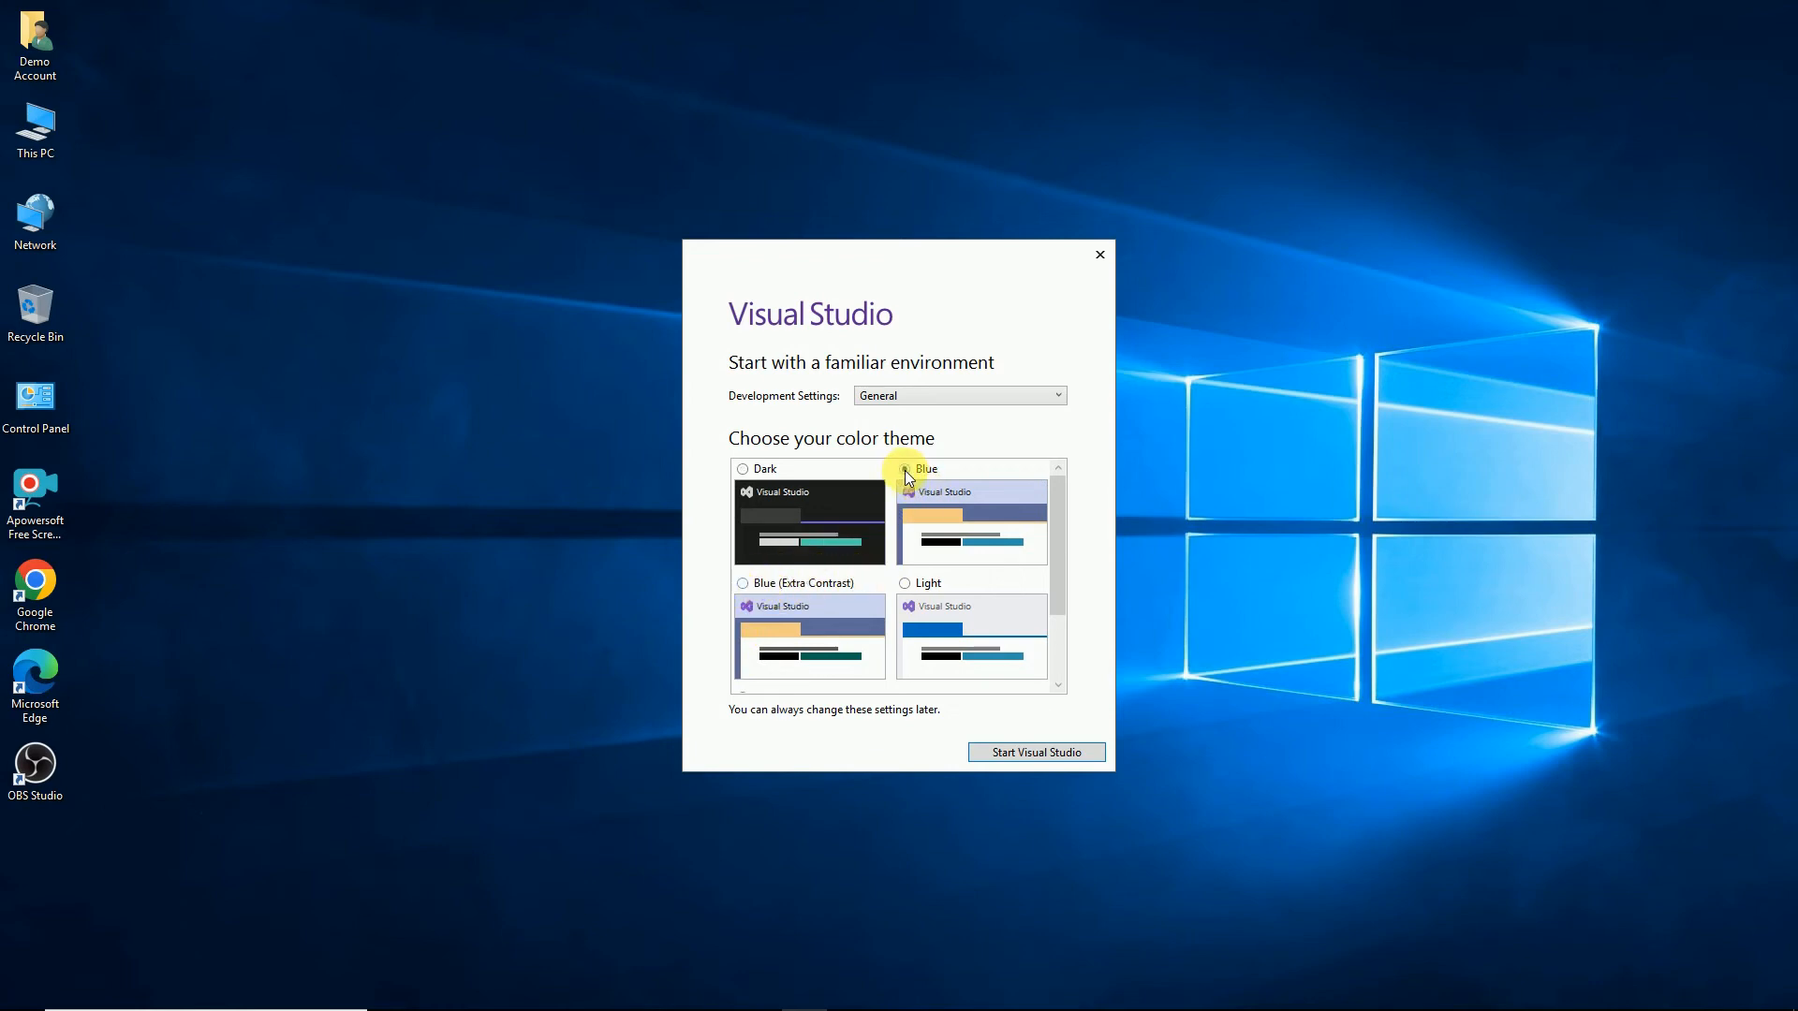
{"action": "left_click", "coordinate": [1035, 753]}
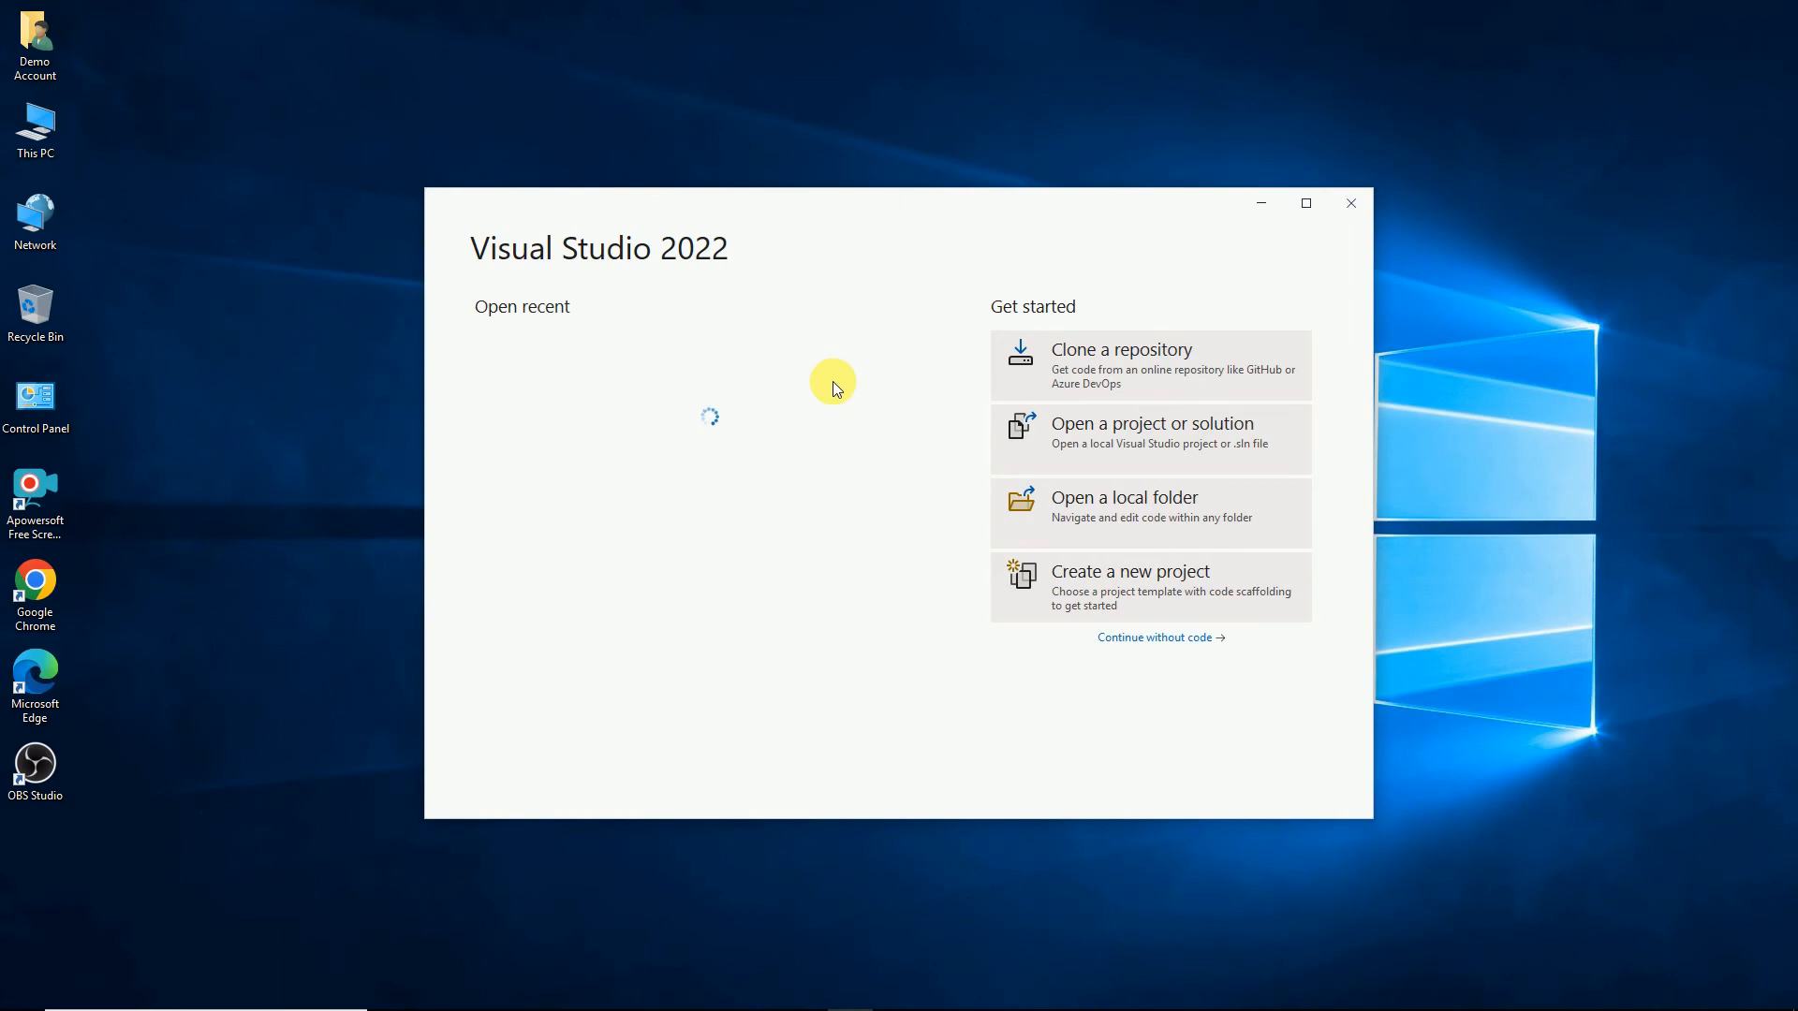
{"action": "left_click", "coordinate": [1306, 203]}
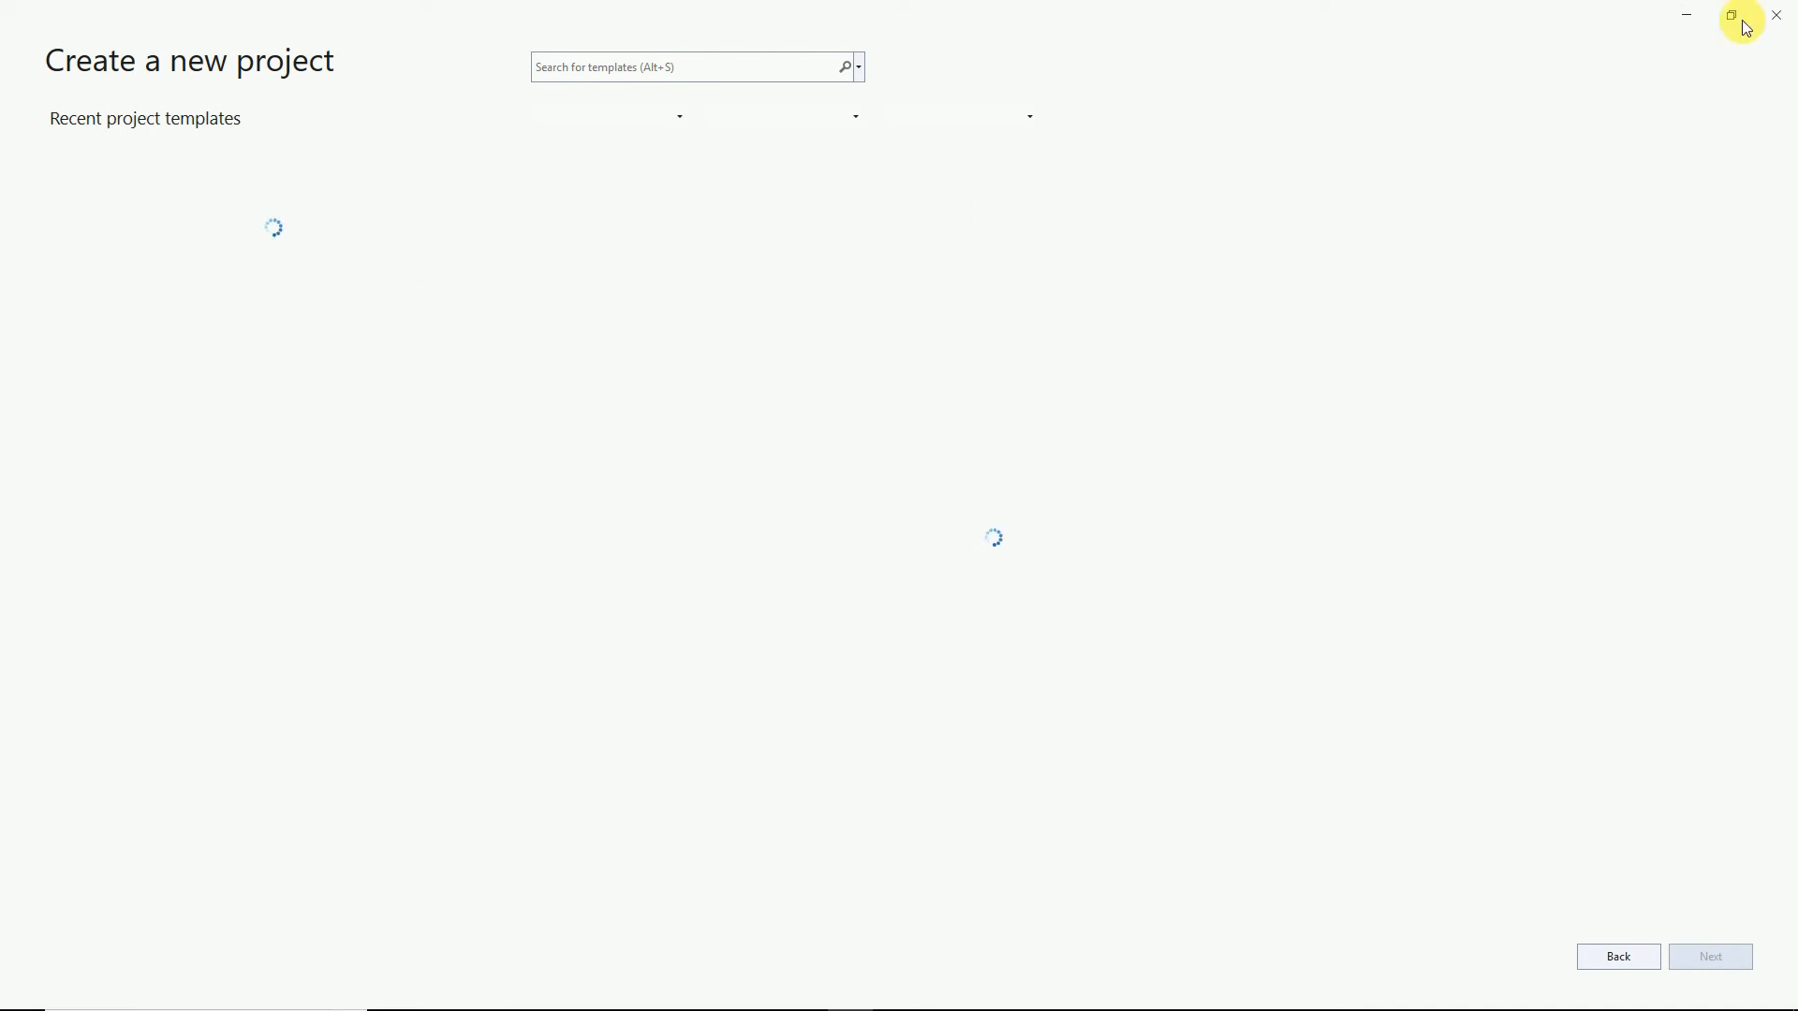
Minimize Visual Studio, search Windows for "insta" to open the Visual Studio Installer and maximize its window
{"action": "left_click", "coordinate": [1682, 15]}
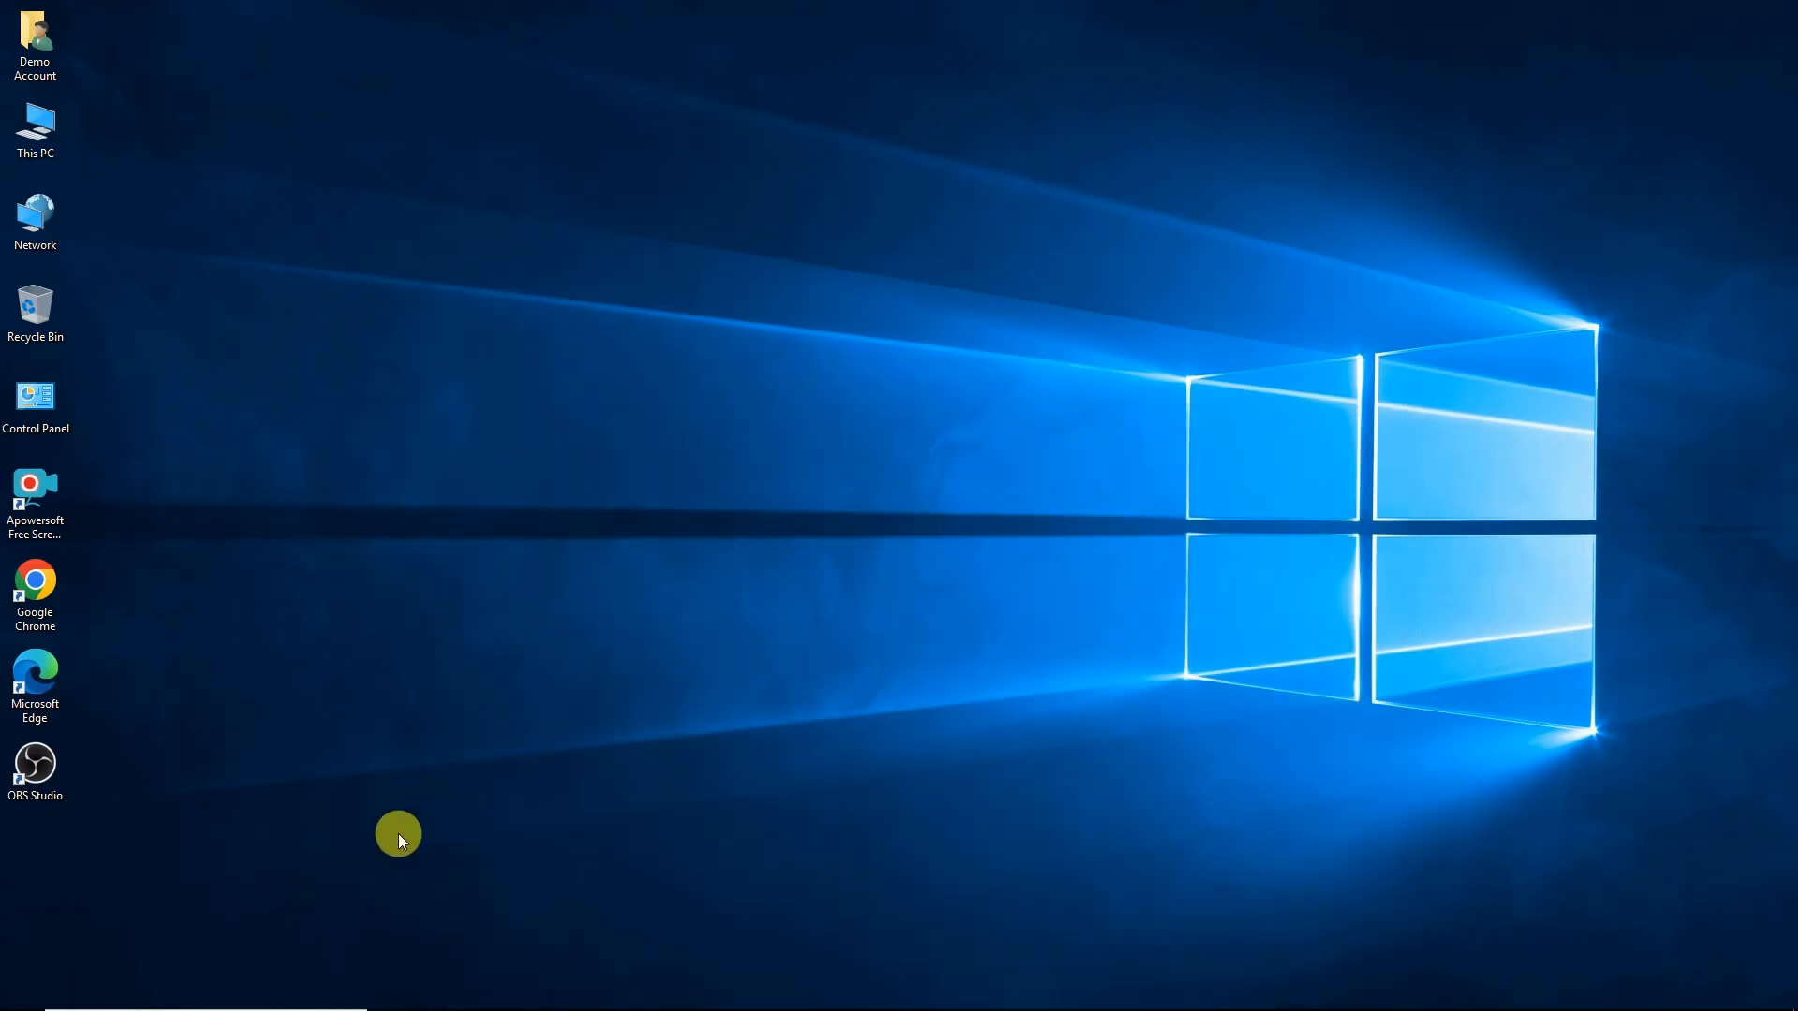
{"action": "key", "text": "super"}
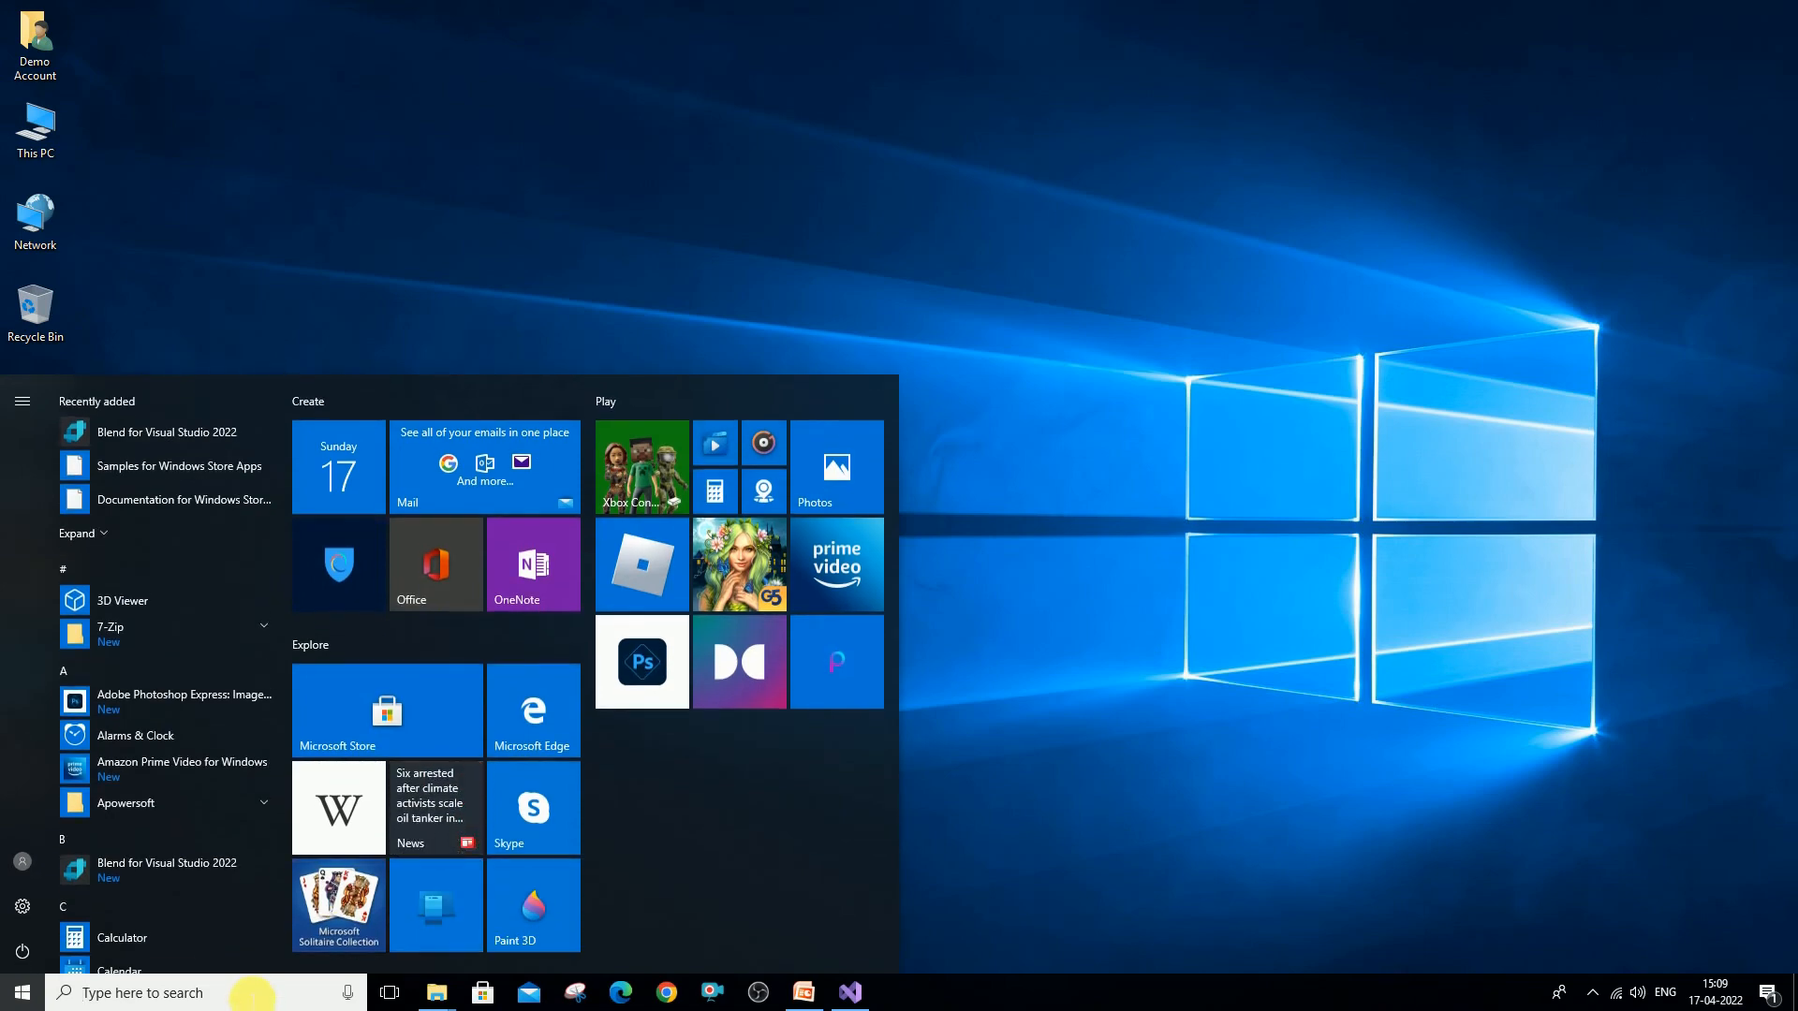
{"action": "type", "text": "insta"}
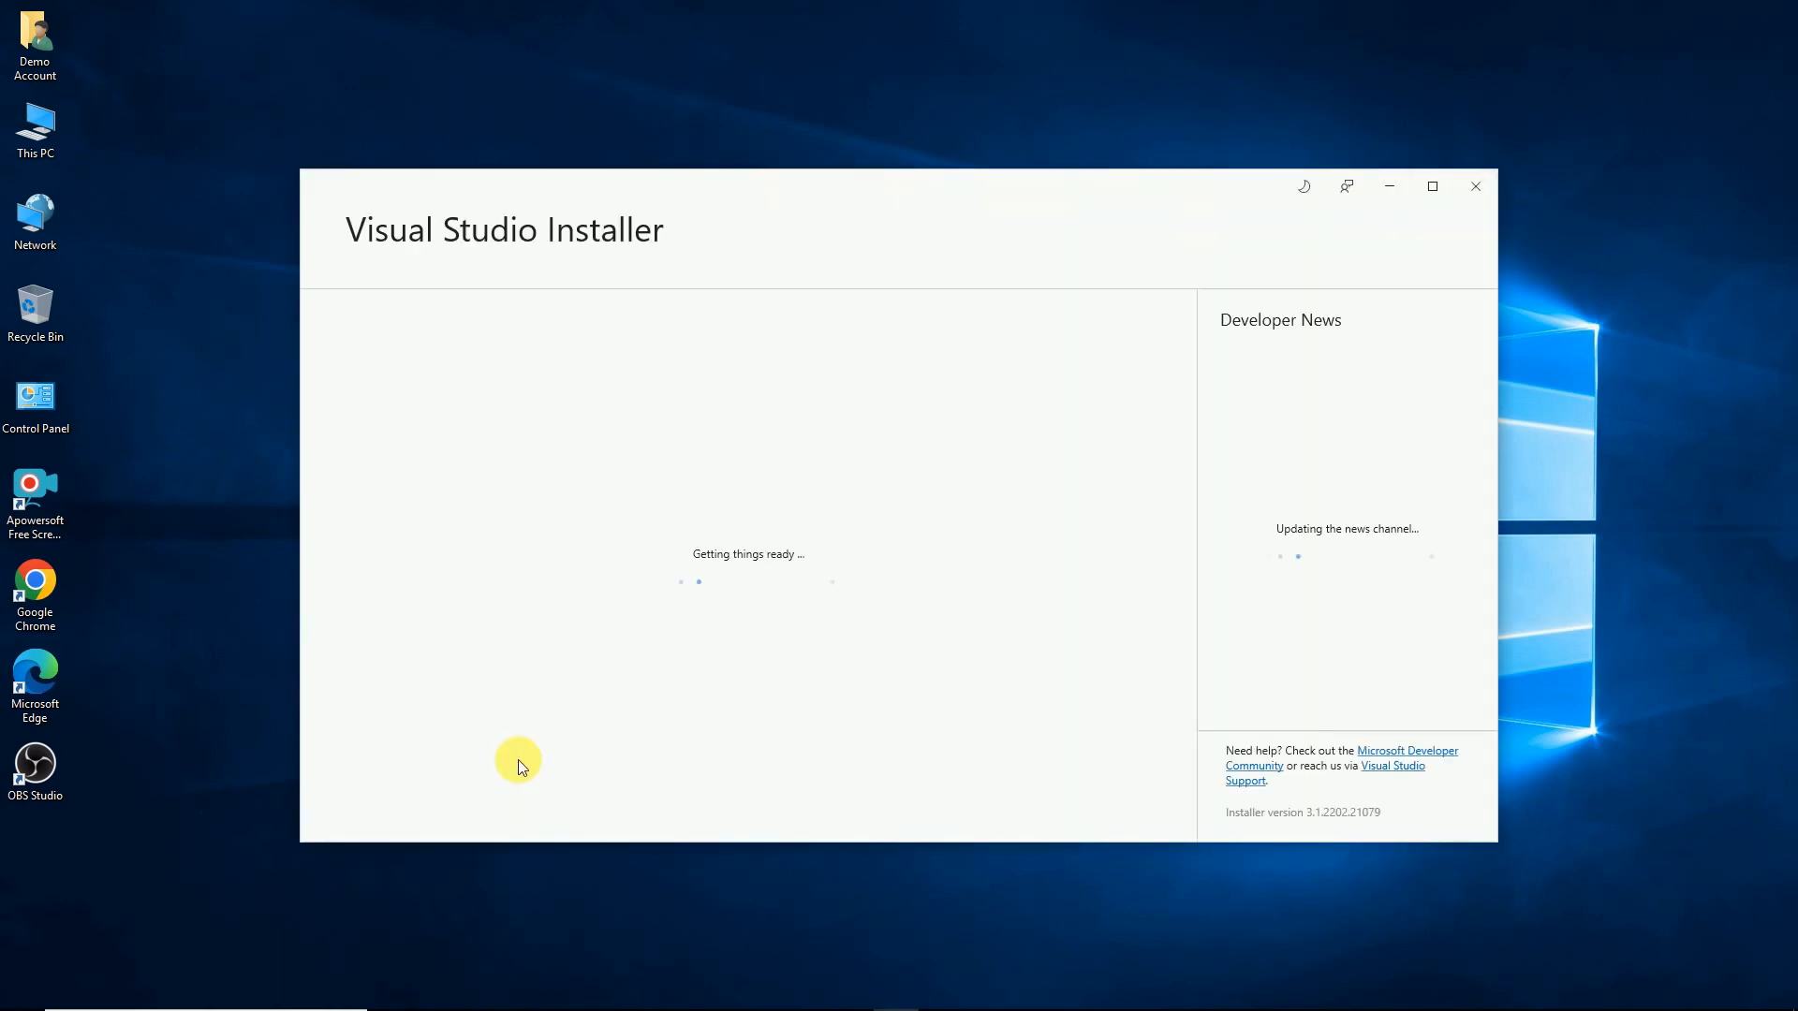
{"action": "left_click", "coordinate": [1432, 190]}
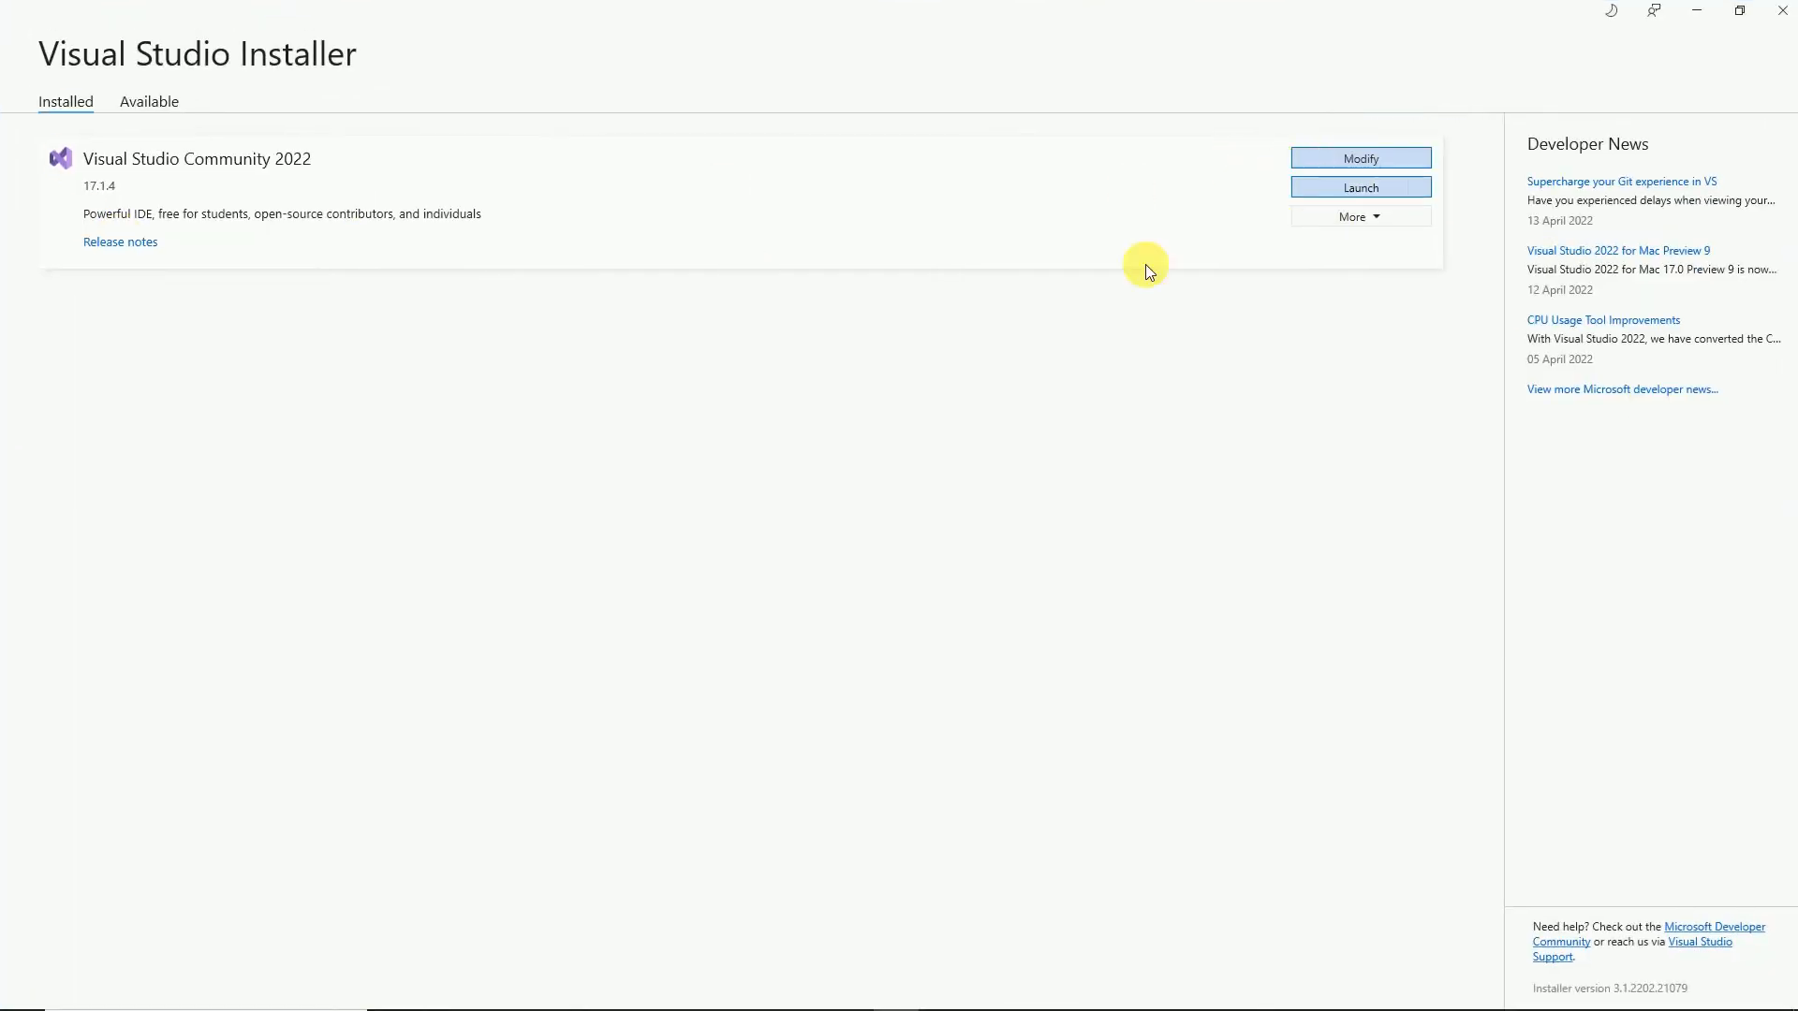
Try adding the Data sources and service references component to the Visual Studio Community 2022 installation, and close the modification without applying it
{"action": "left_click", "coordinate": [1373, 160]}
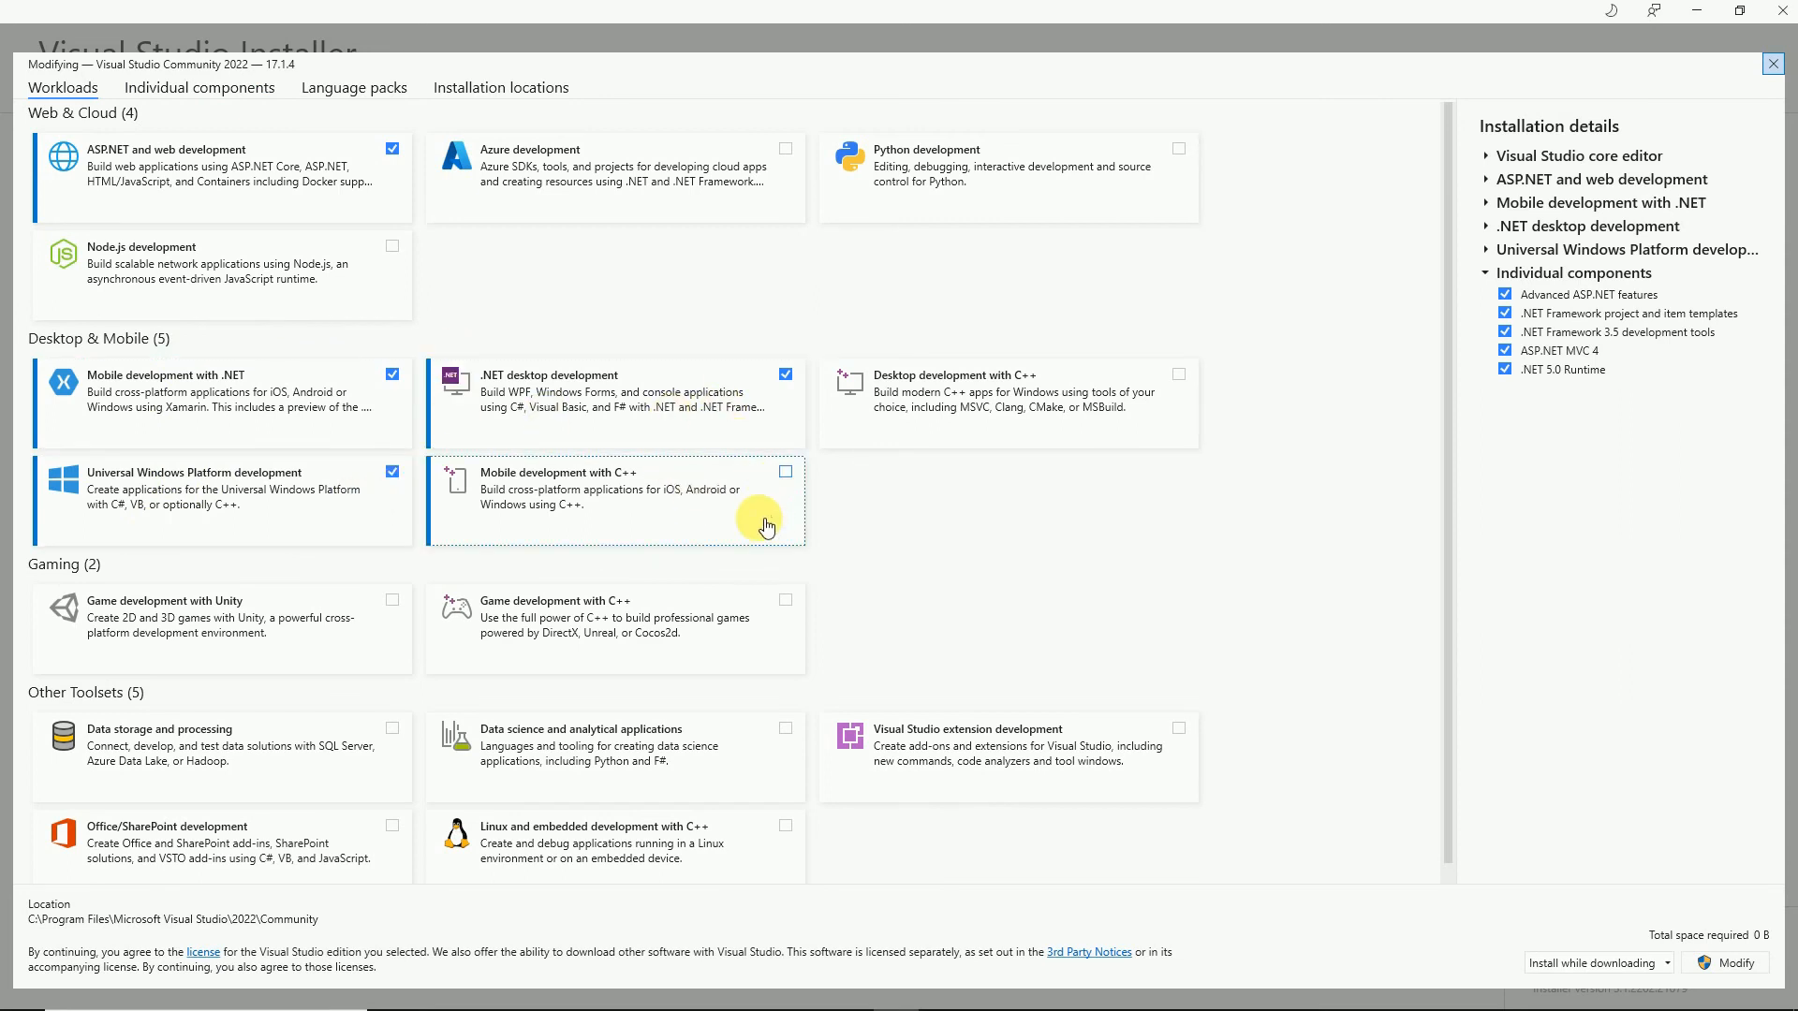
{"action": "left_click", "coordinate": [214, 92]}
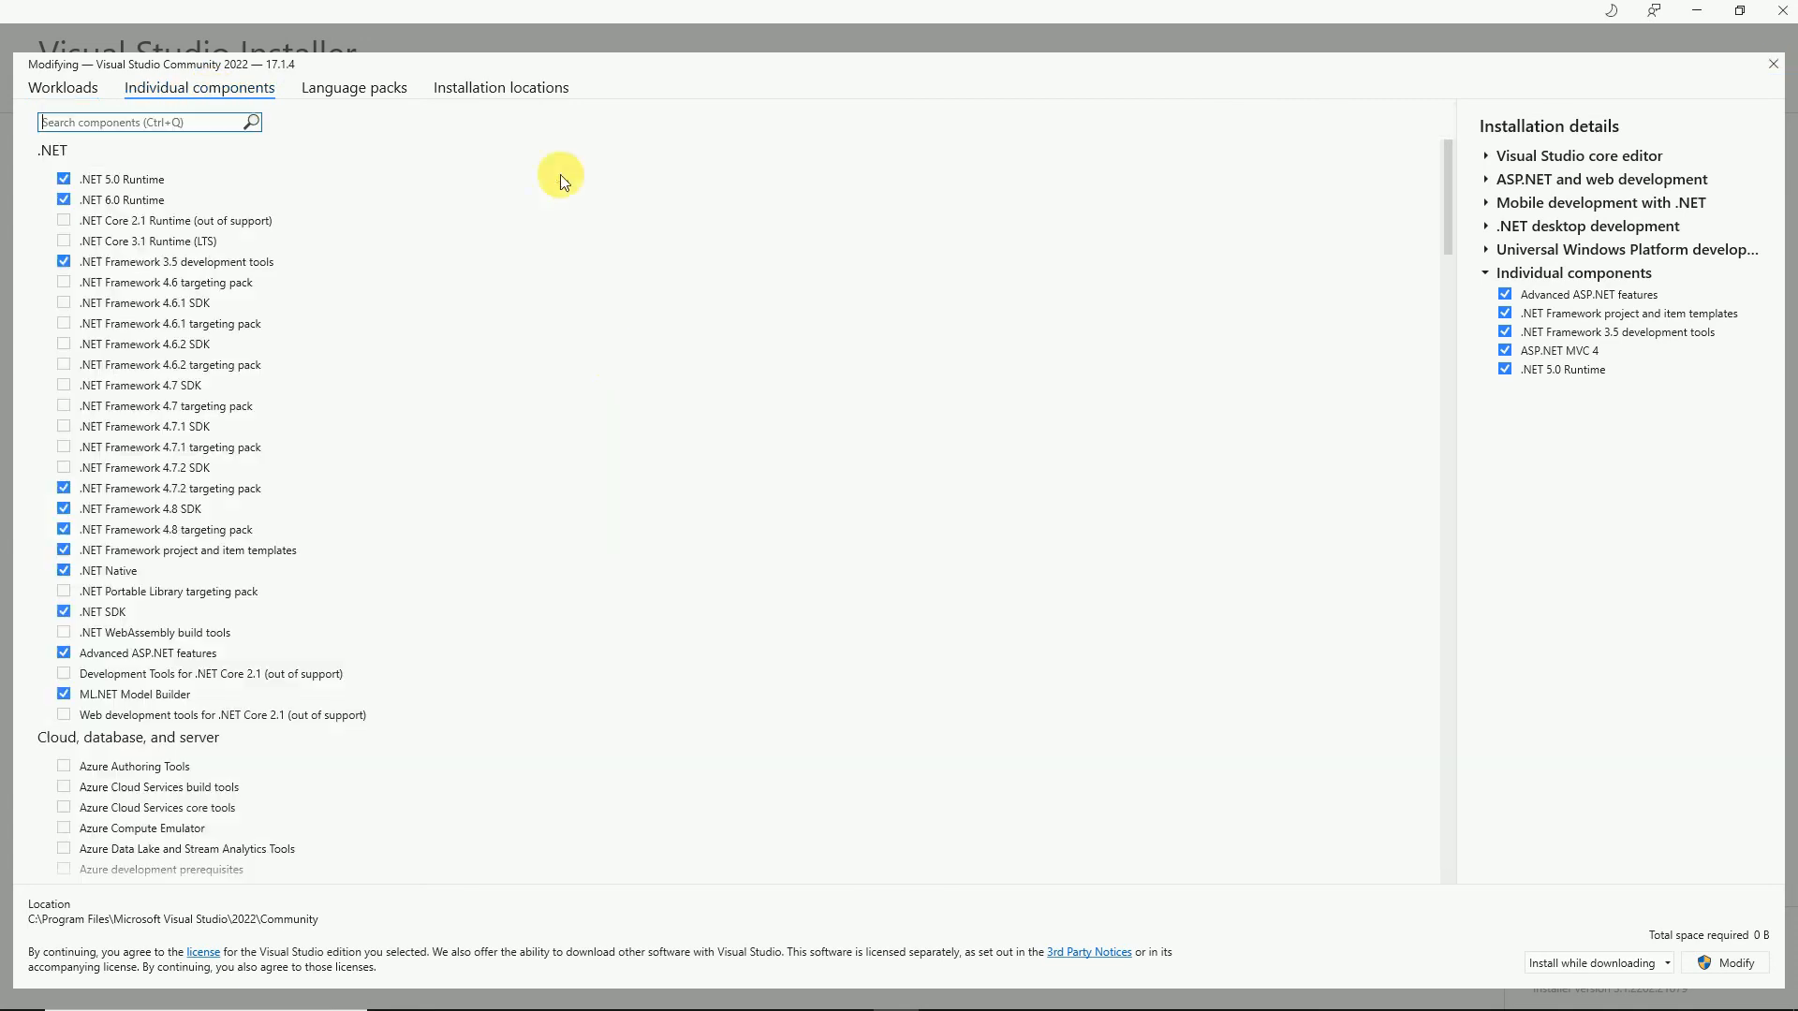
{"action": "scroll", "coordinate": [245, 576], "scroll_direction": "down", "scroll_amount": 10}
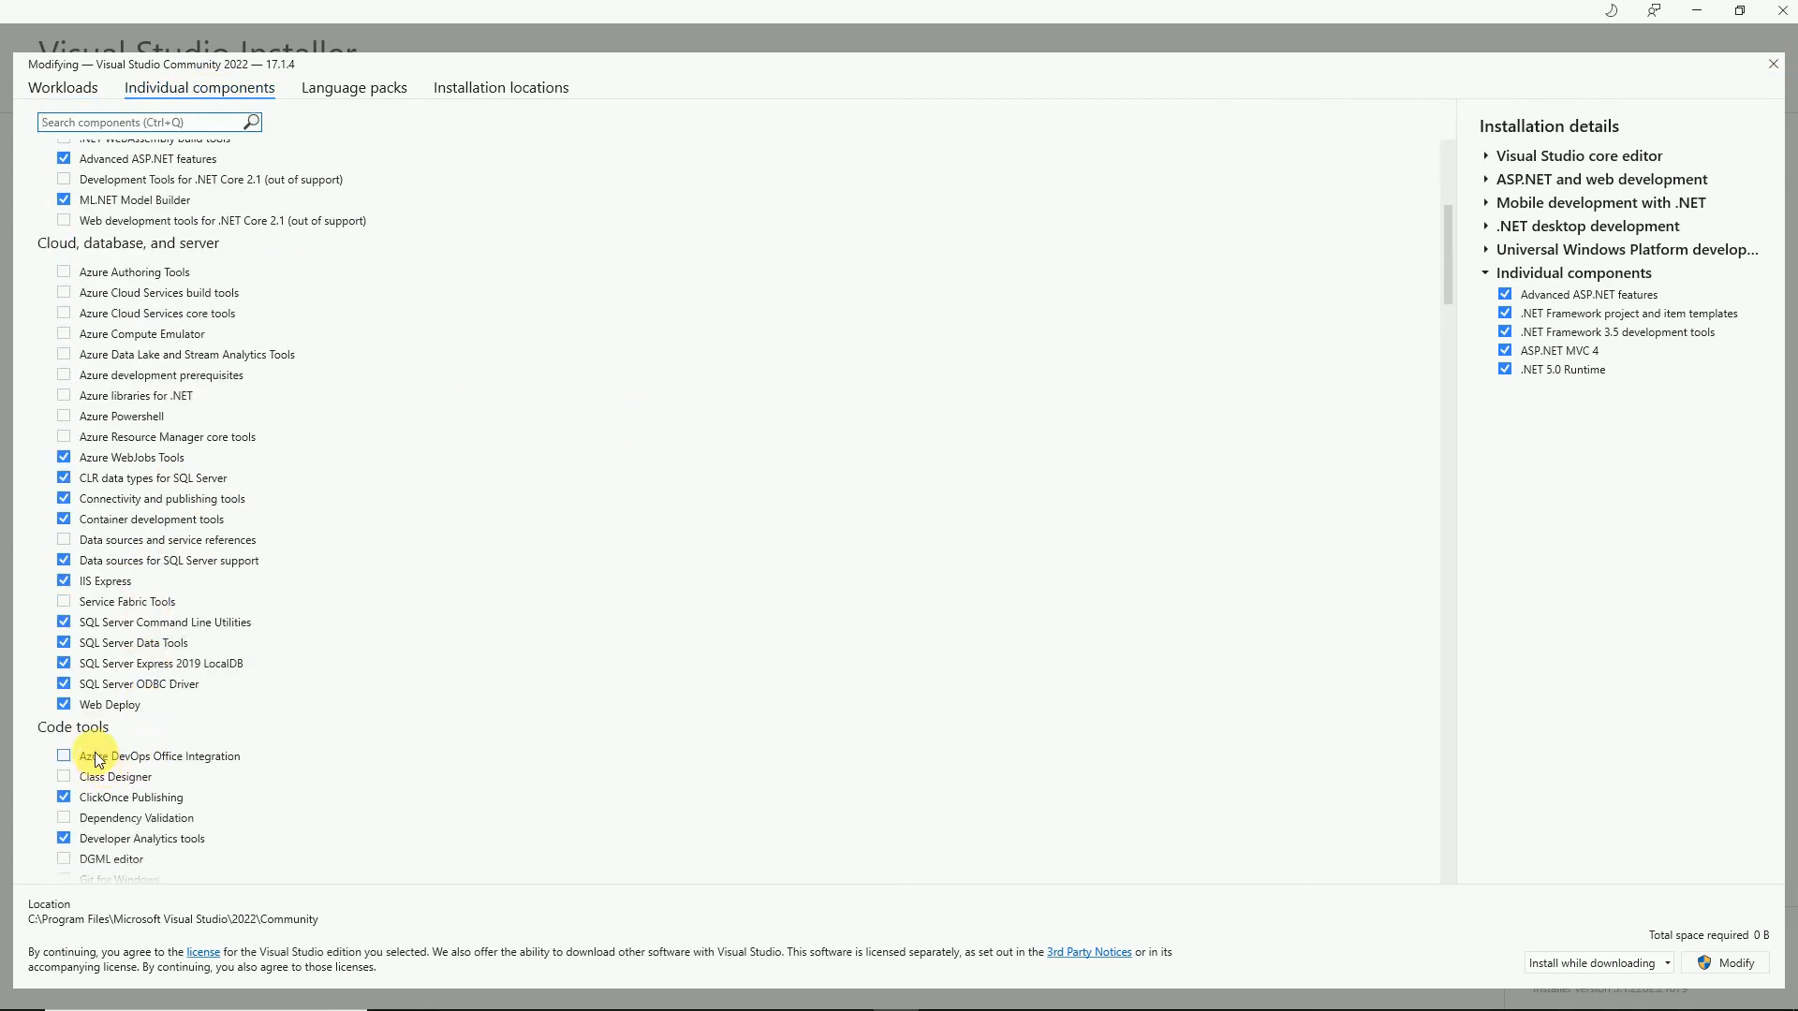
{"action": "left_click", "coordinate": [64, 541]}
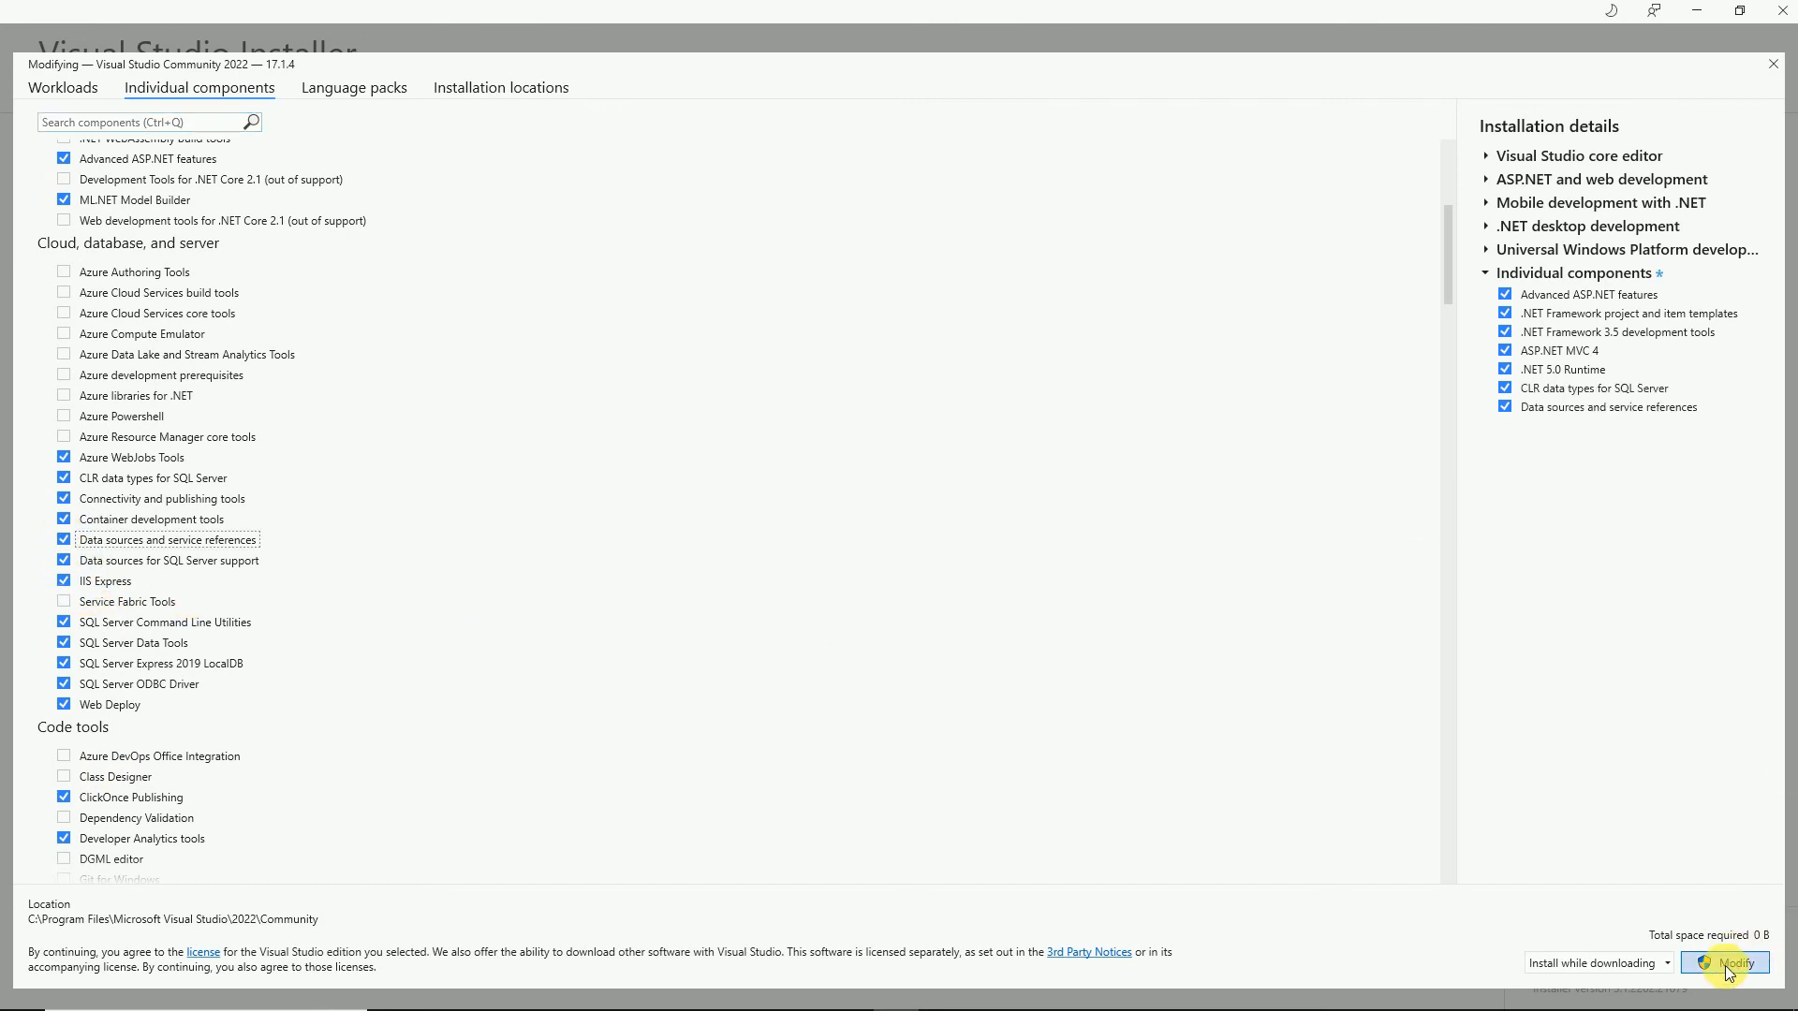
{"action": "scroll", "coordinate": [571, 761], "scroll_direction": "down", "scroll_amount": 3}
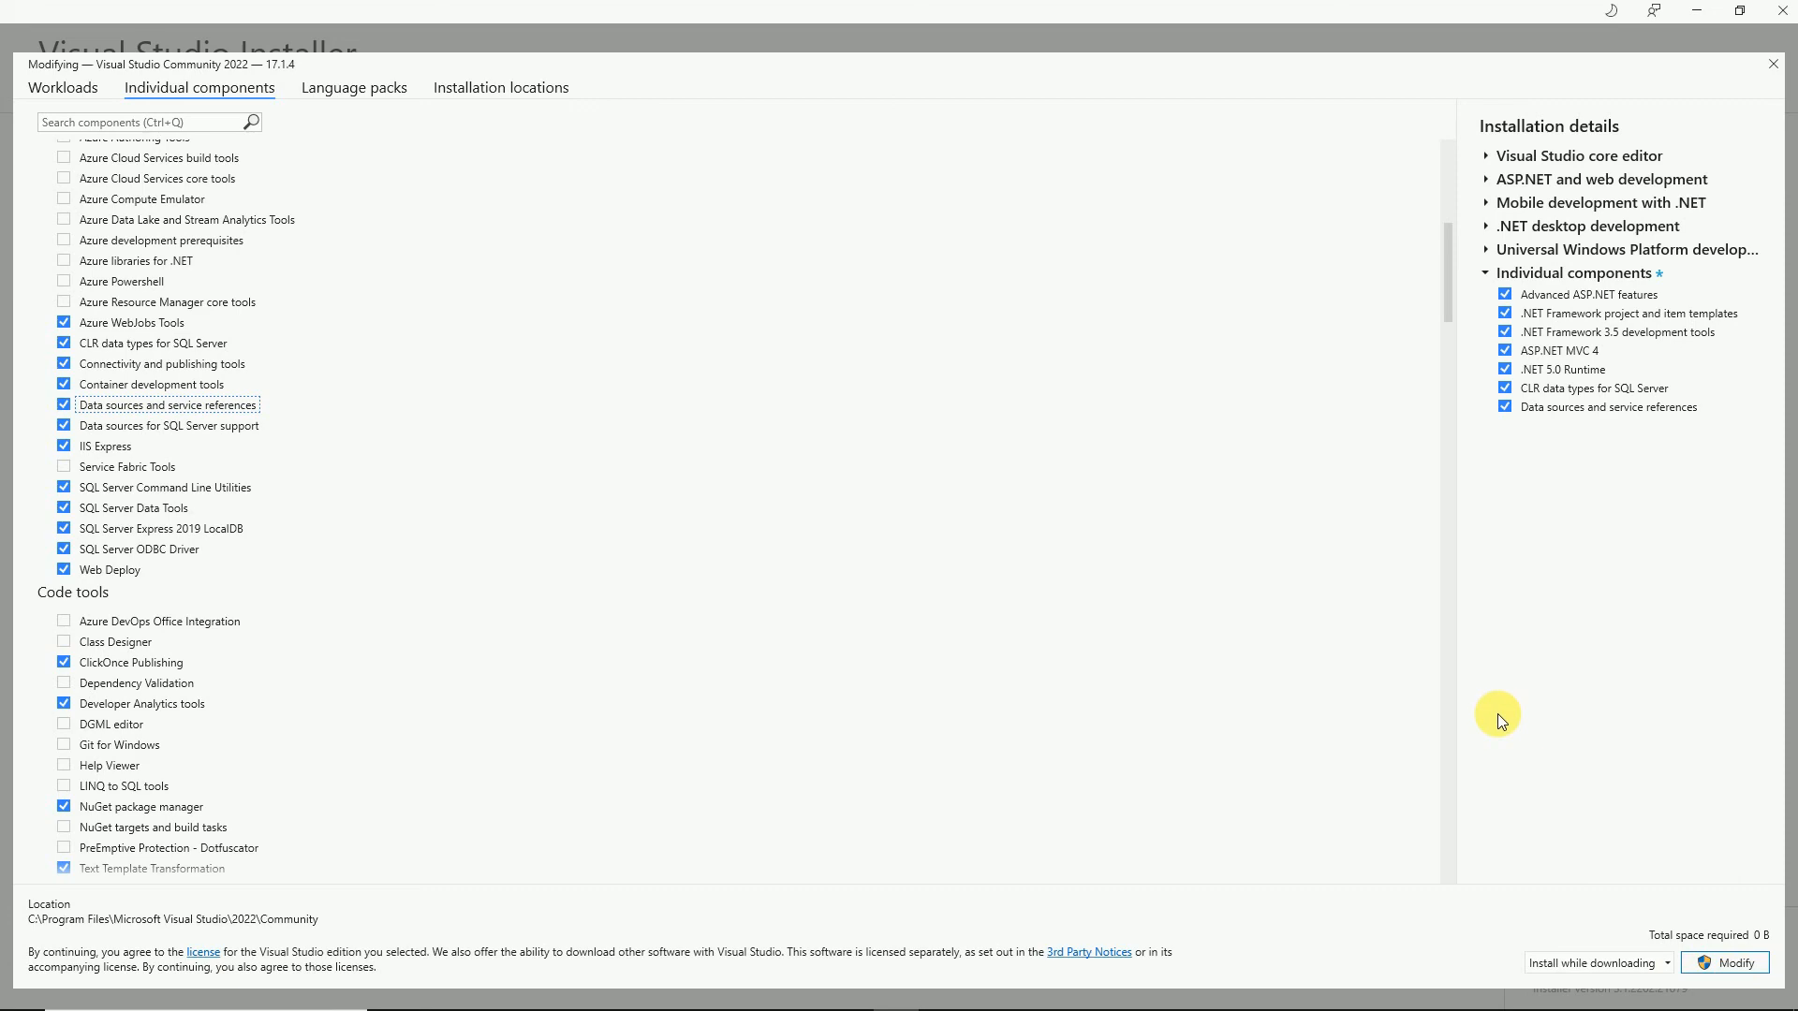
{"action": "left_click", "coordinate": [1769, 66]}
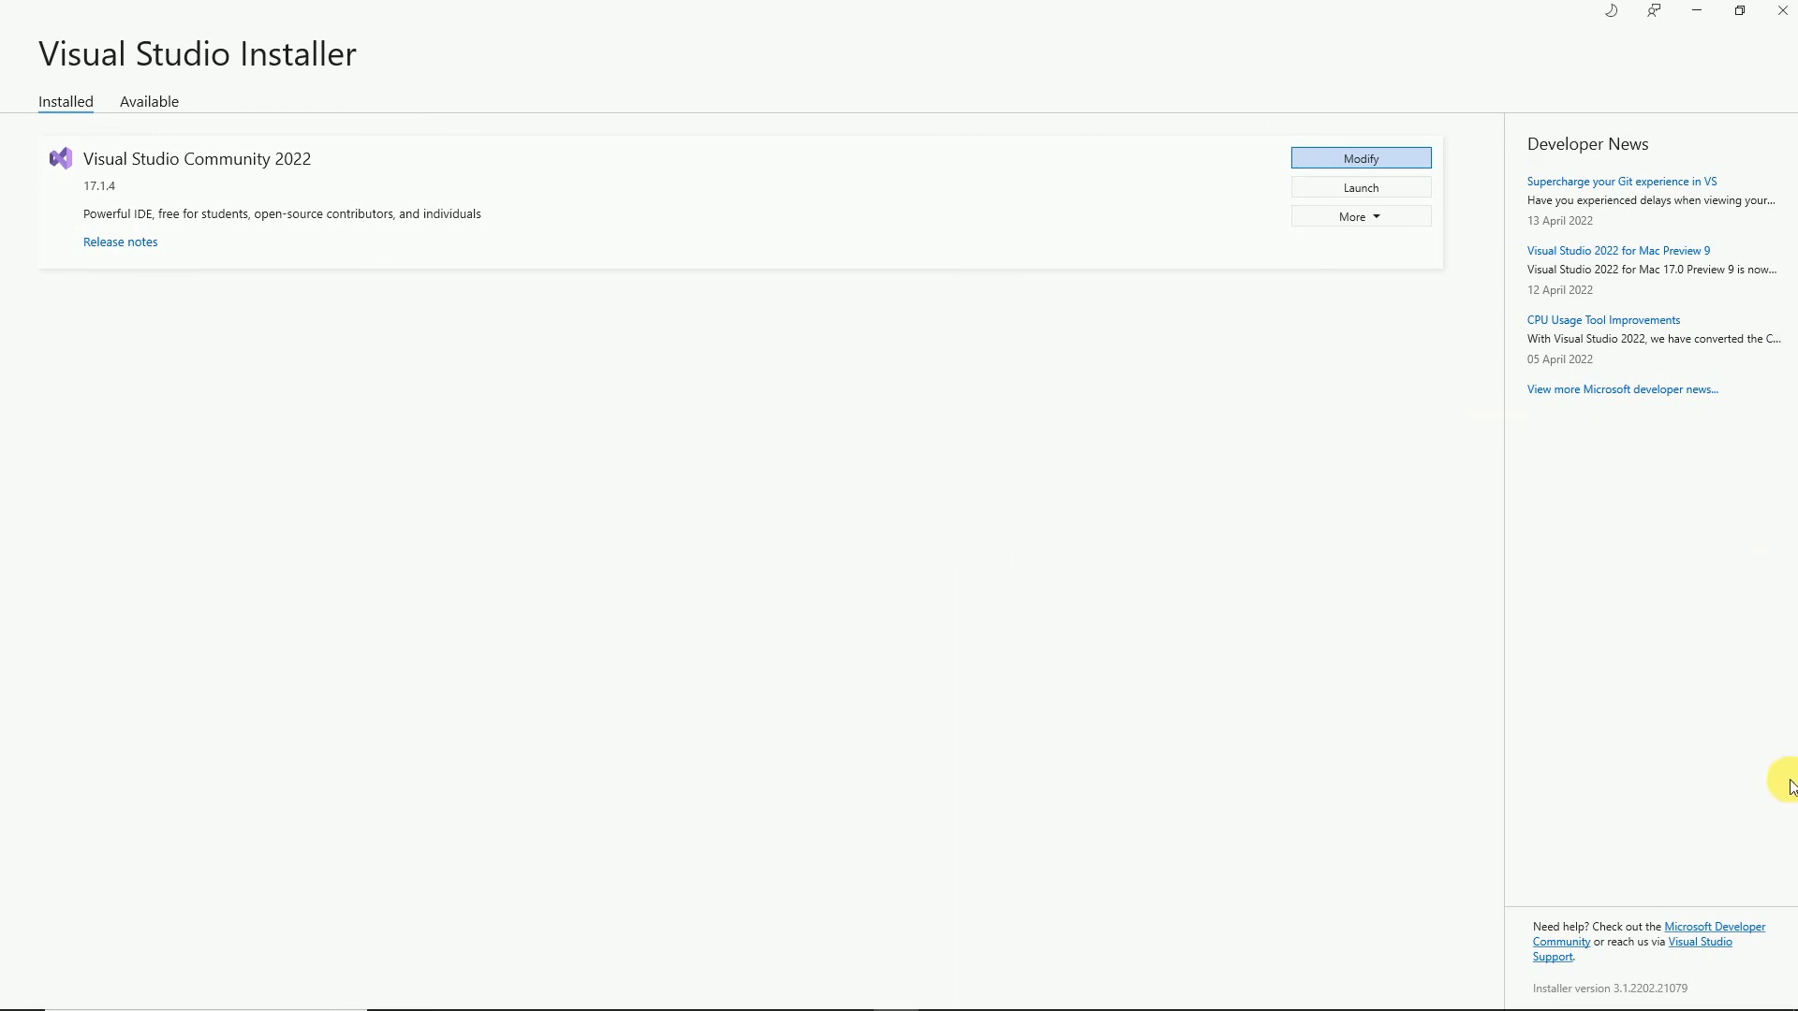
Close the Visual Studio Installer and refresh the Windows desktop
{"action": "left_click", "coordinate": [1779, 13]}
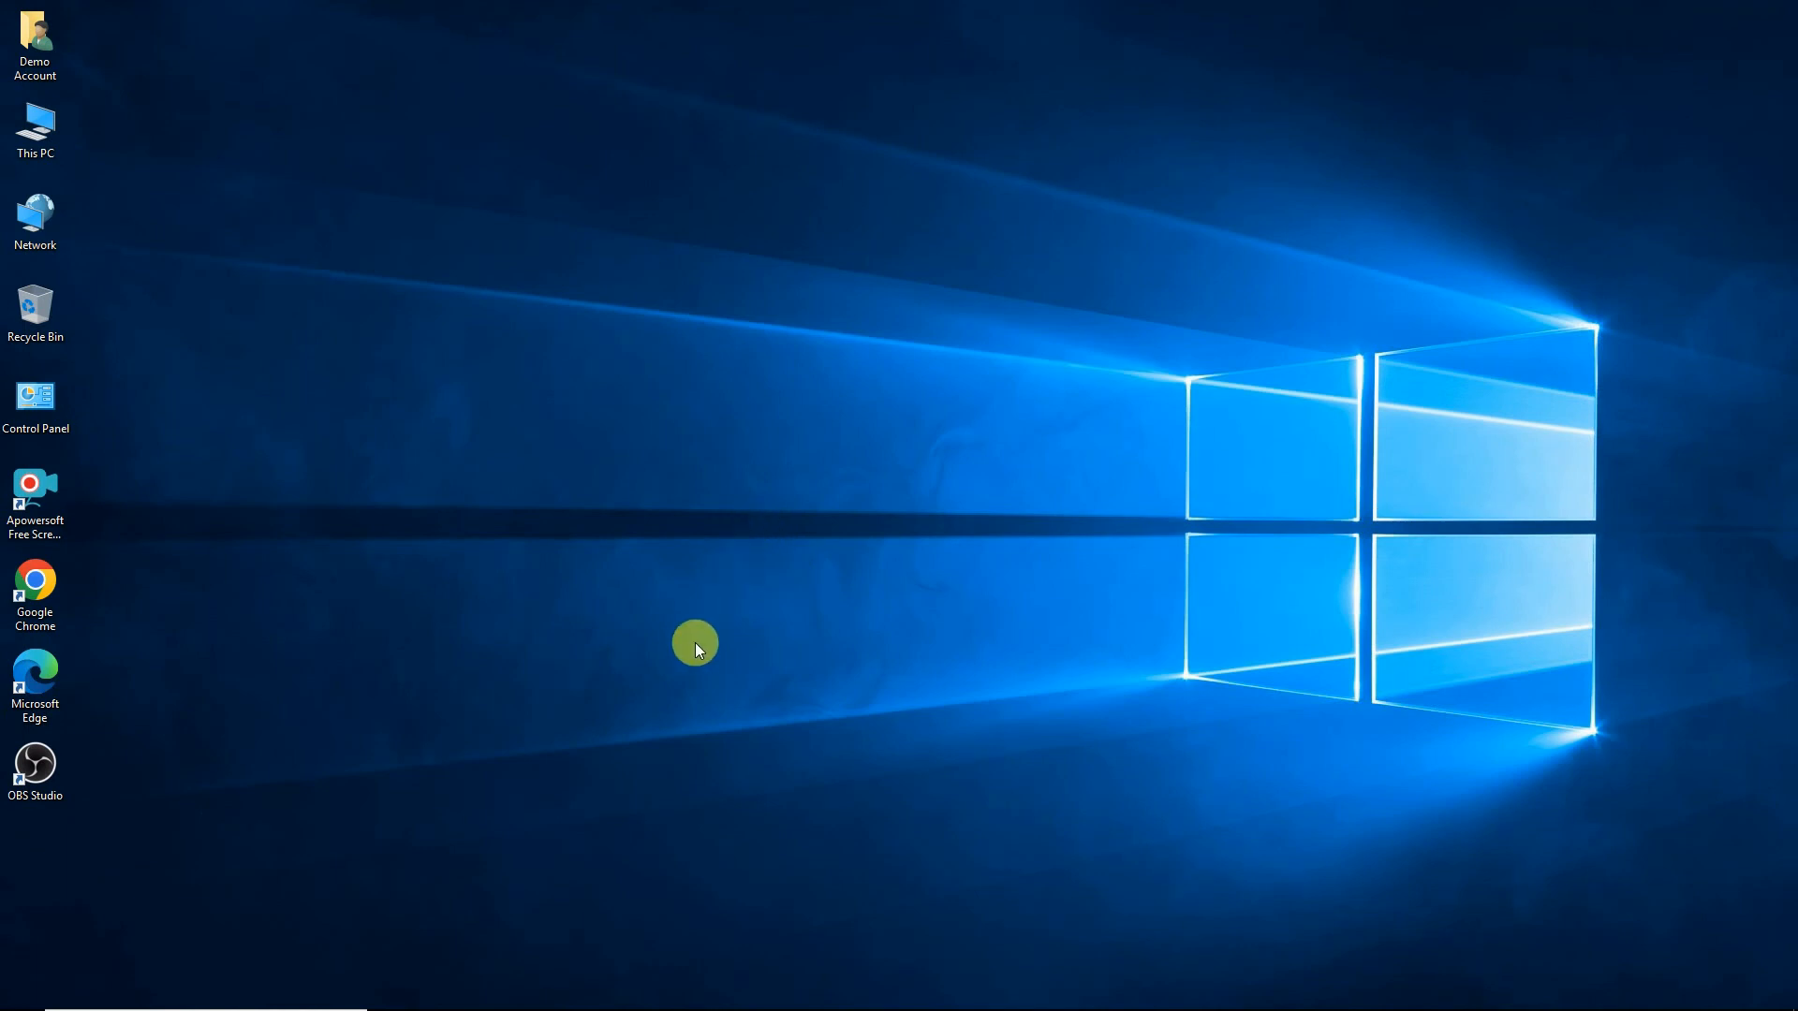
{"action": "right_click", "coordinate": [1090, 278]}
{"action": "left_click", "coordinate": [1127, 328]}
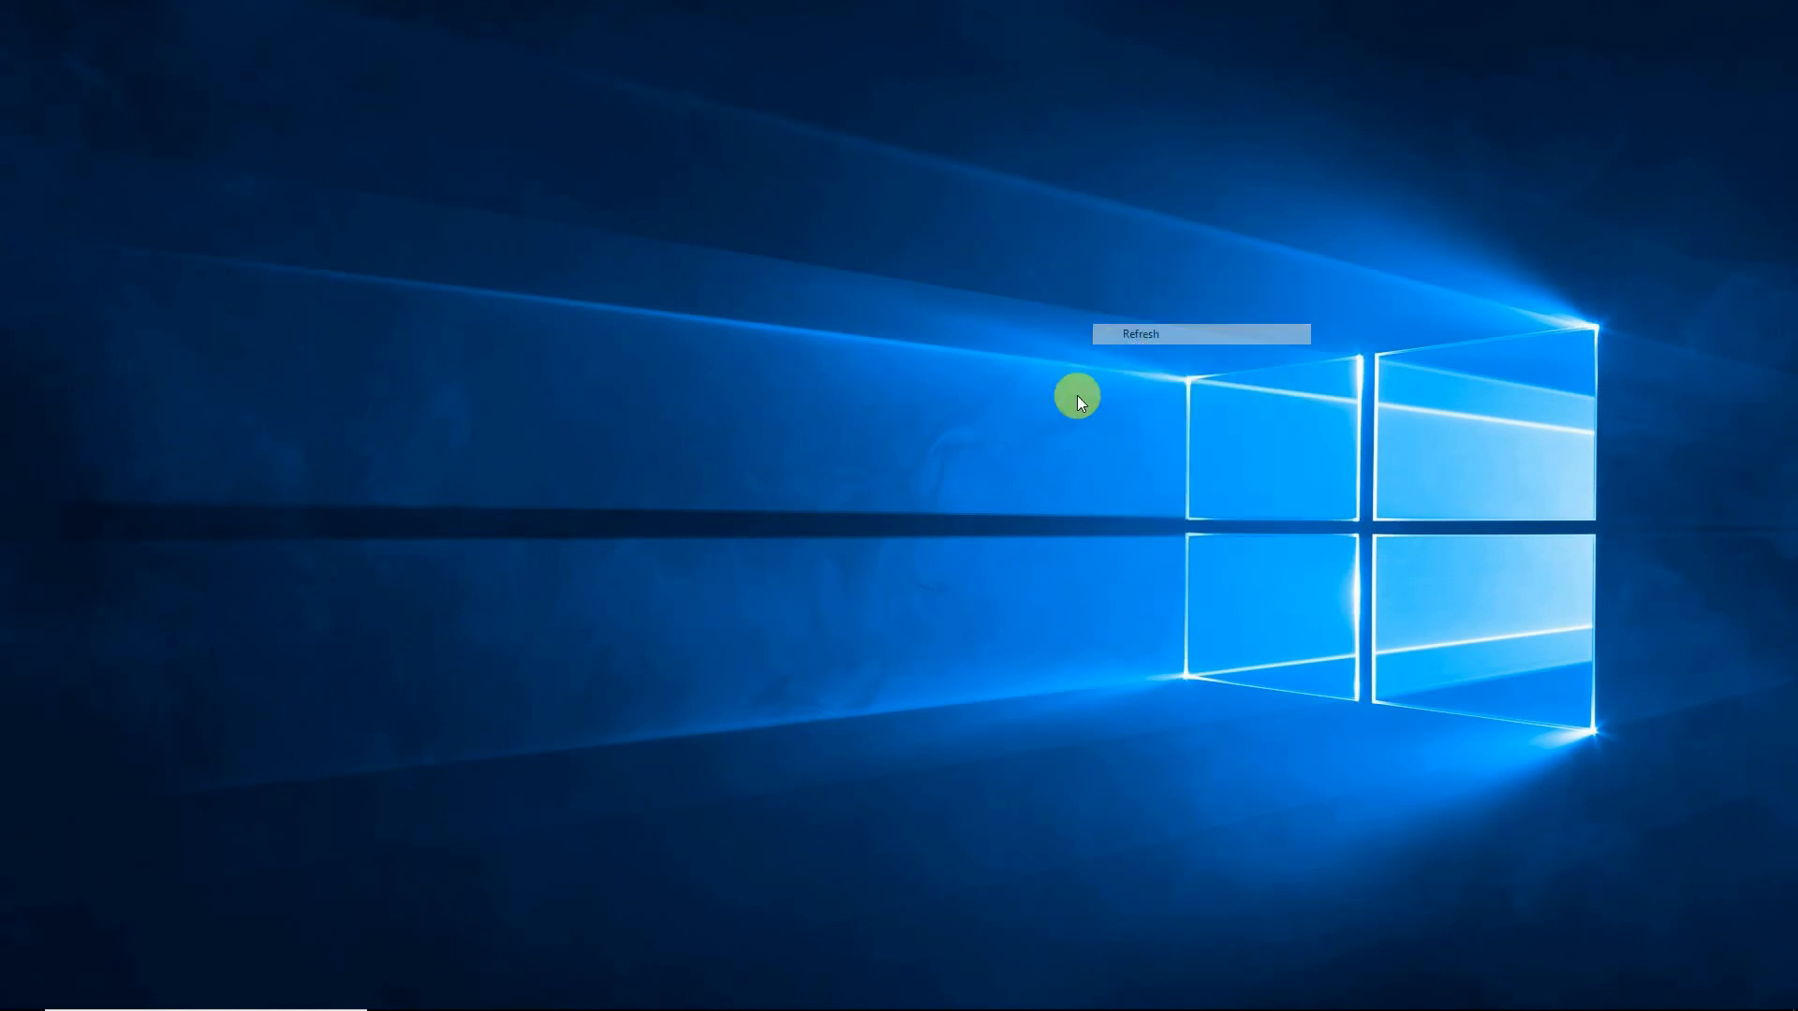